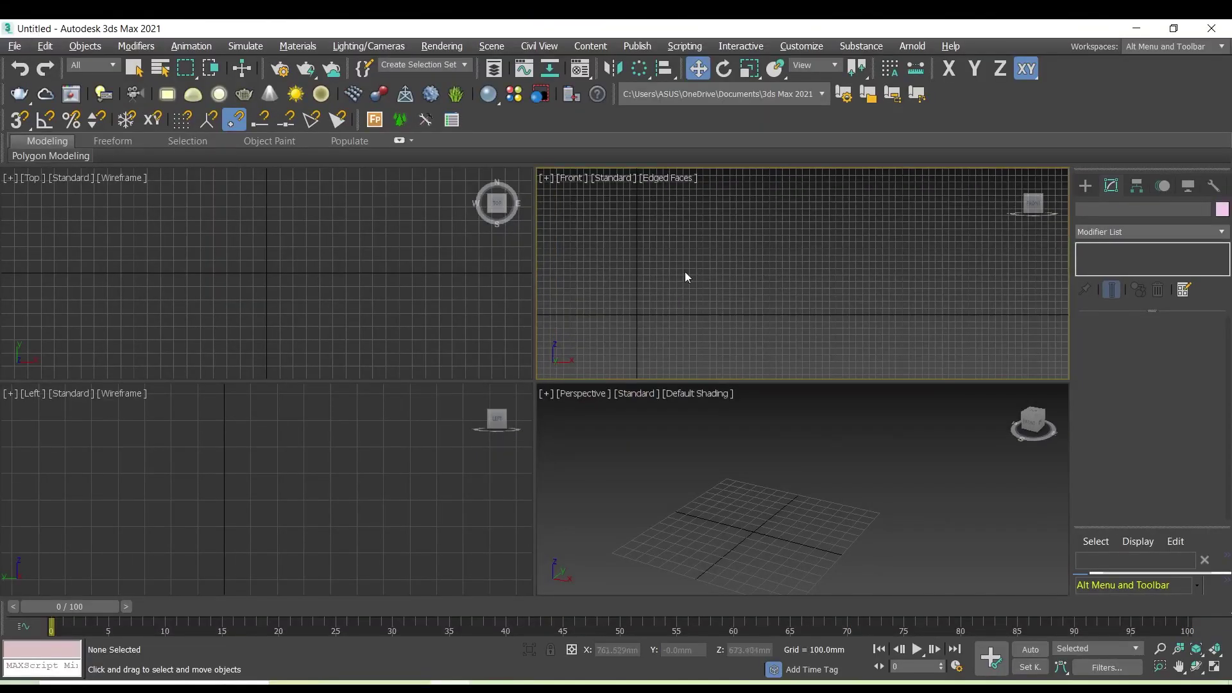
# Step: Maximize the Front viewport with Alt+W so it fills the screen on its own
pyautogui.scroll(3, 714, 219)
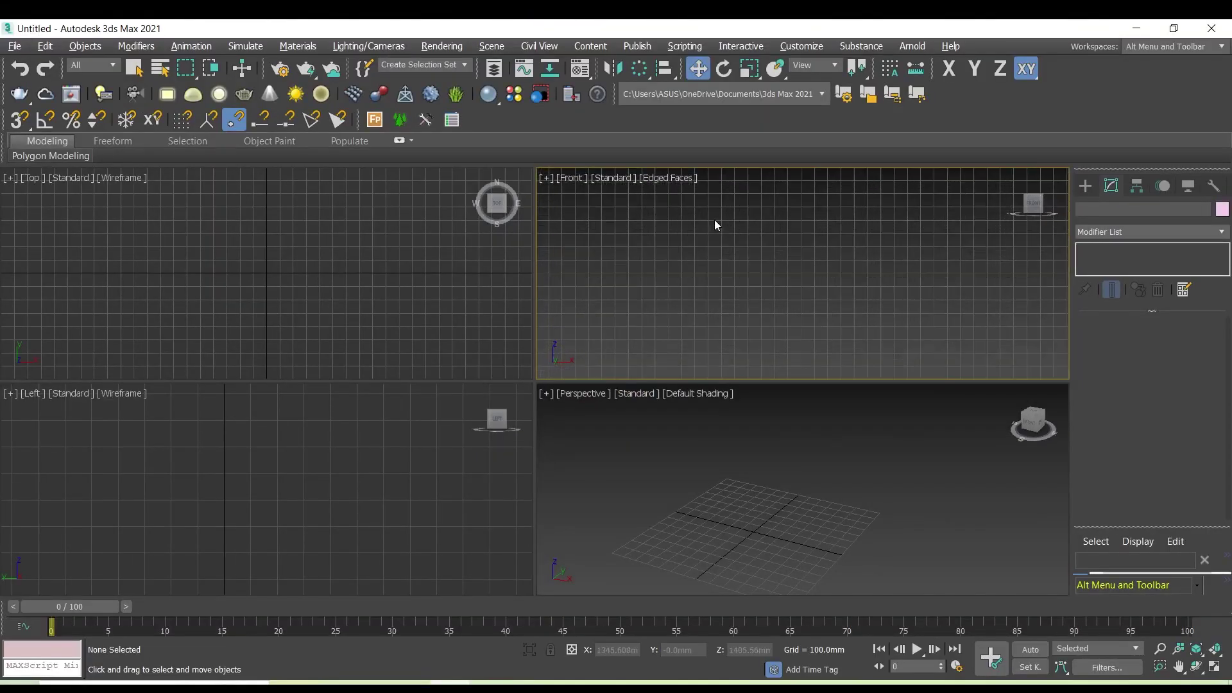
pyautogui.hotkey('alt', 'w')
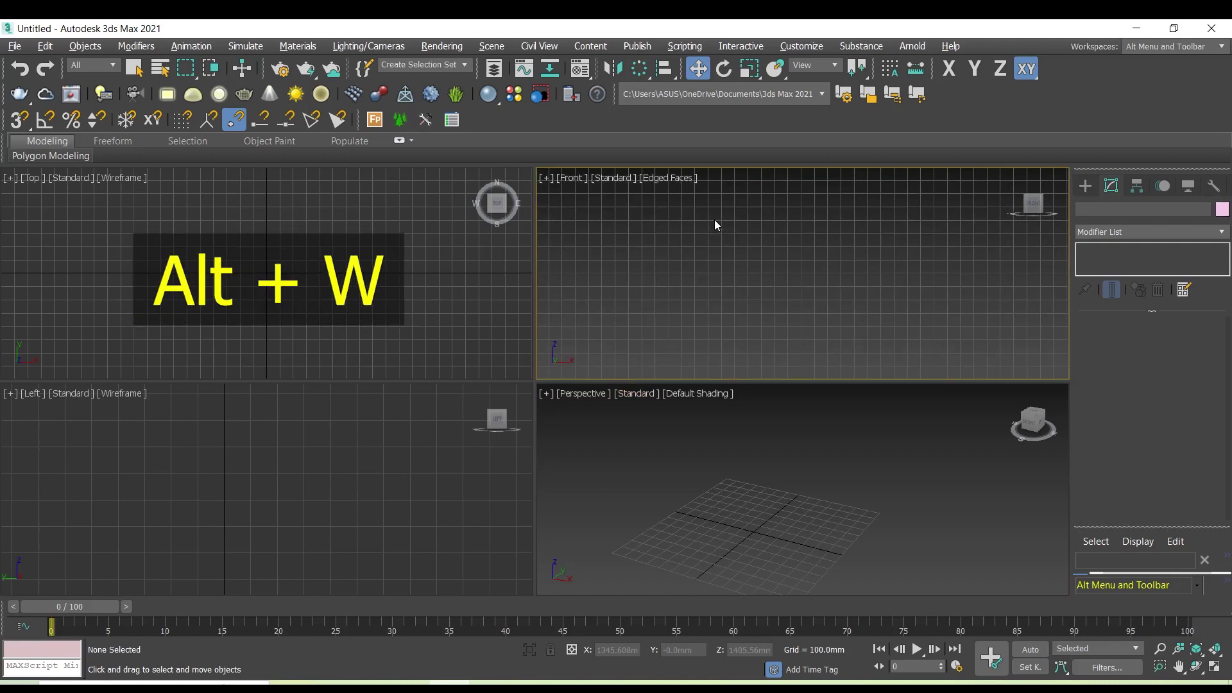
pyautogui.hotkey('alt', 'w')
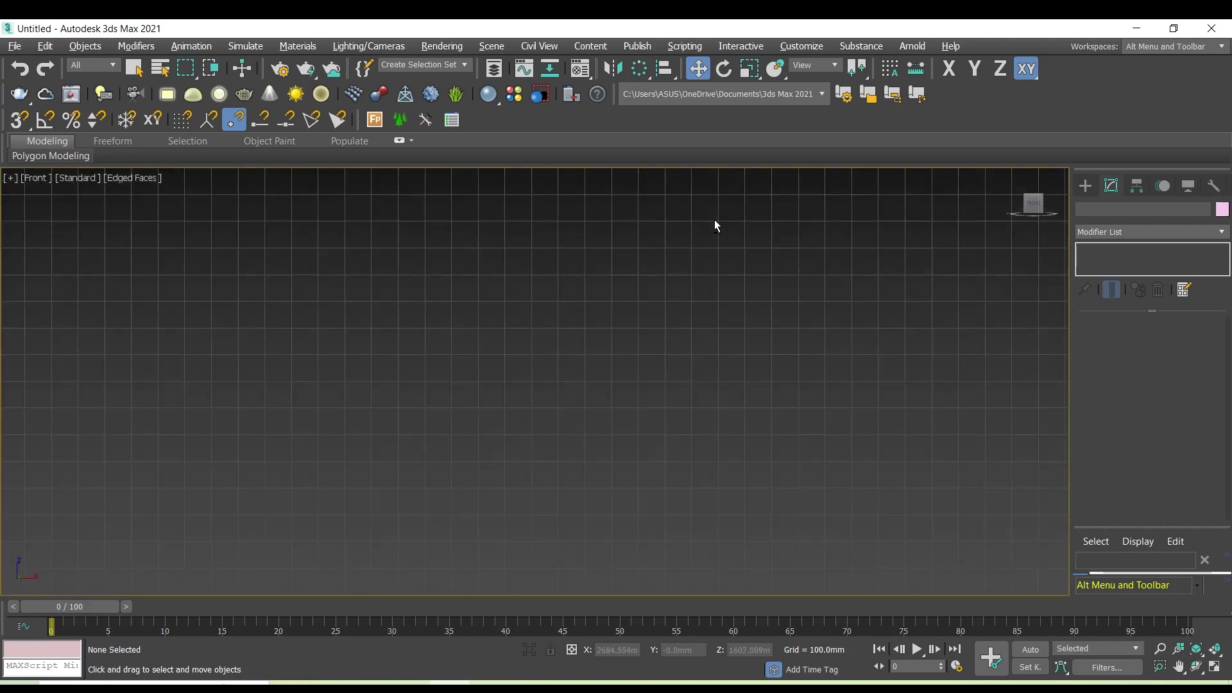
# Step: Choose the Line spline tool and place the profile's first point at the bottom right
pyautogui.click(1084, 186)
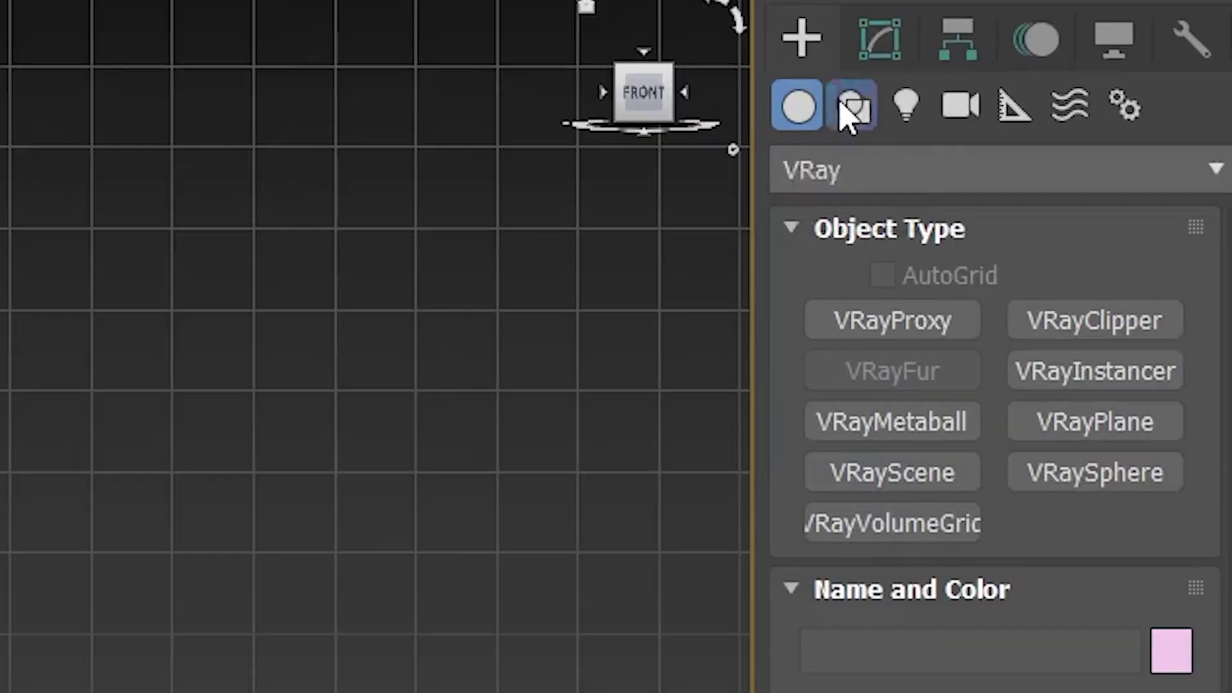
pyautogui.click(1099, 207)
pyautogui.click(932, 363)
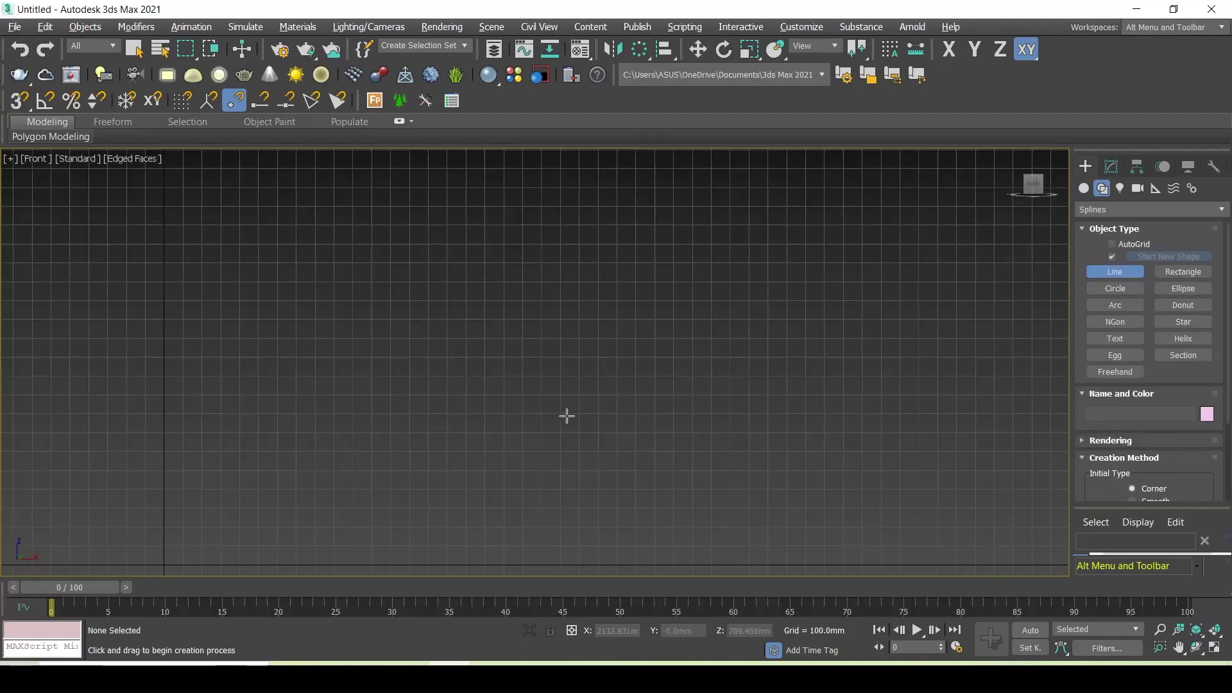
pyautogui.scroll(2, 482, 375)
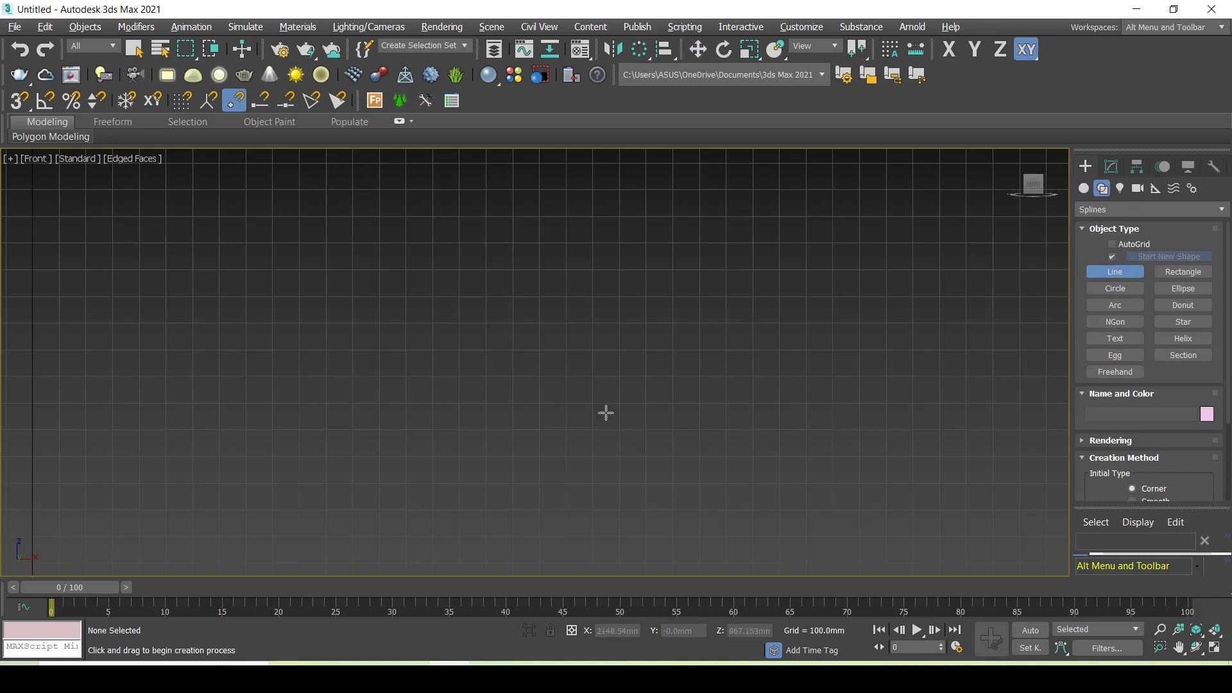
pyautogui.click(603, 424)
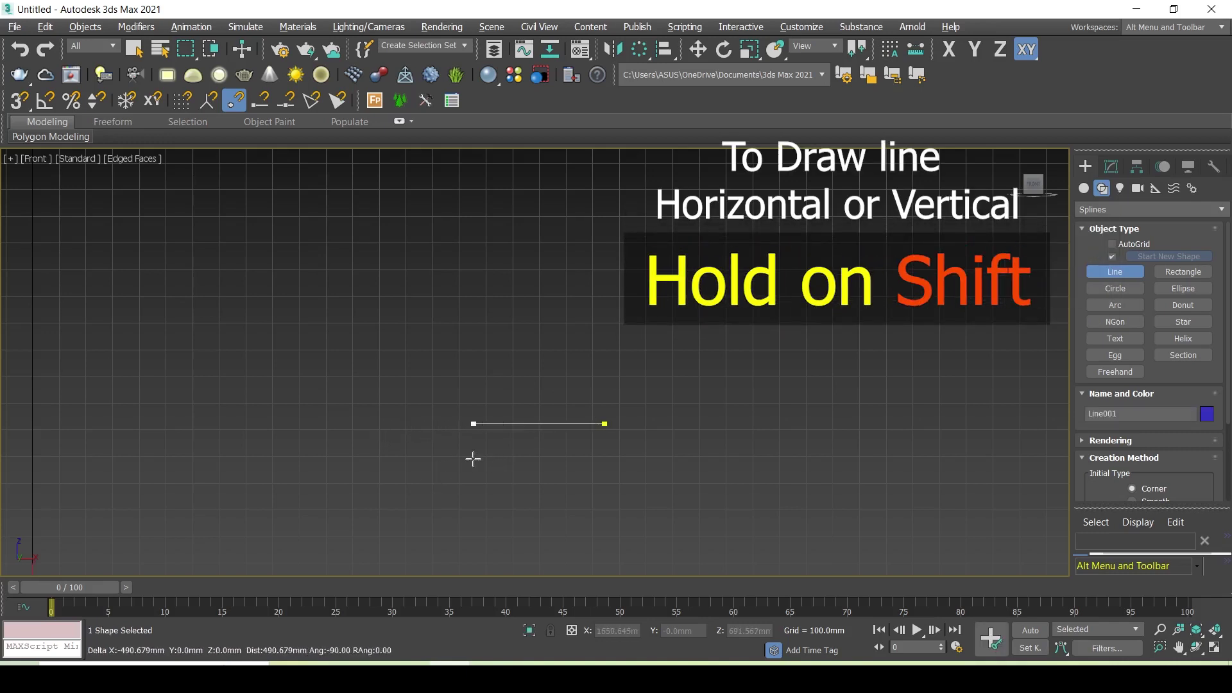
# Step: Trace the flat bottom, sloping outer wall and narrow rim of the cup profile
pyautogui.keyDown('shift'); pyautogui.click(472, 458); pyautogui.keyUp('shift')
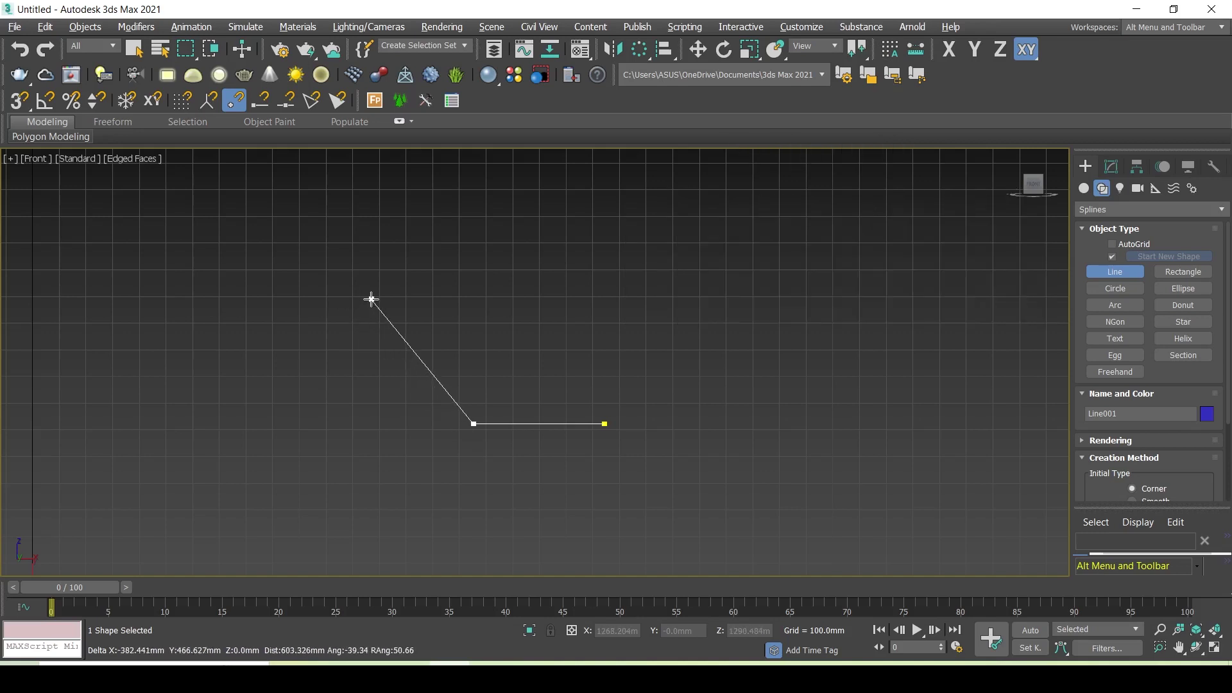
pyautogui.moveTo(392, 278); pyautogui.dragTo(412, 397, button='middle')
pyautogui.click(411, 396)
pyautogui.click(387, 225)
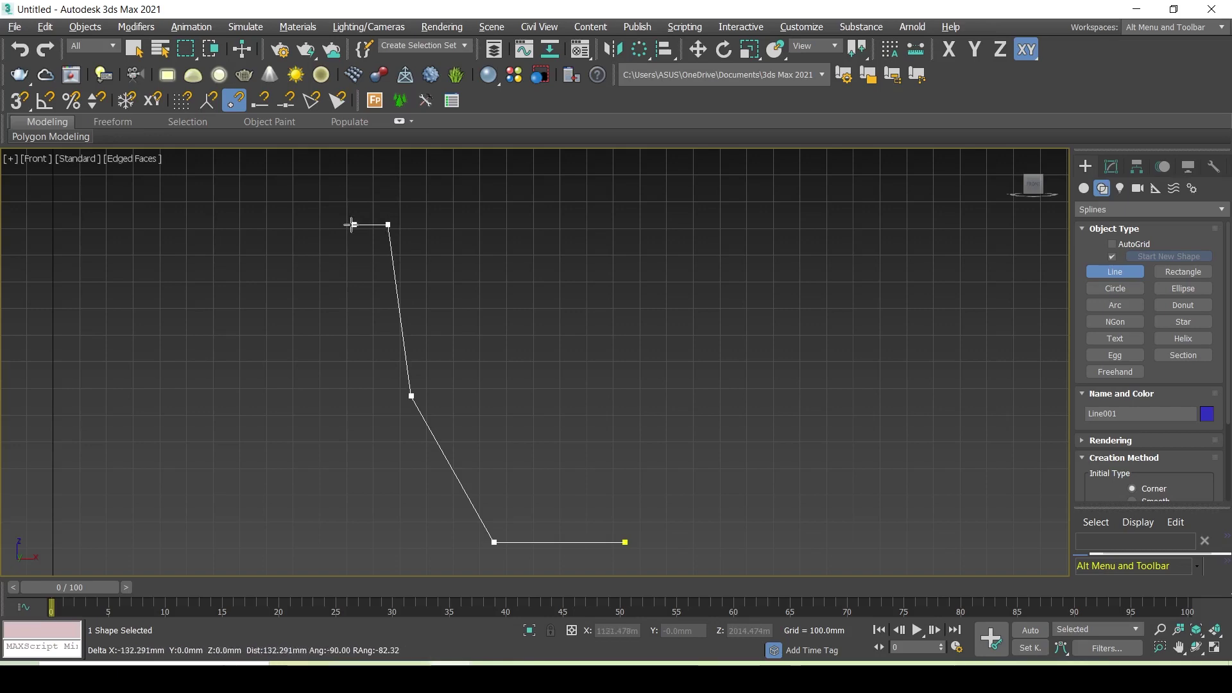
pyautogui.keyDown('shift'); pyautogui.click(338, 249); pyautogui.keyUp('shift')
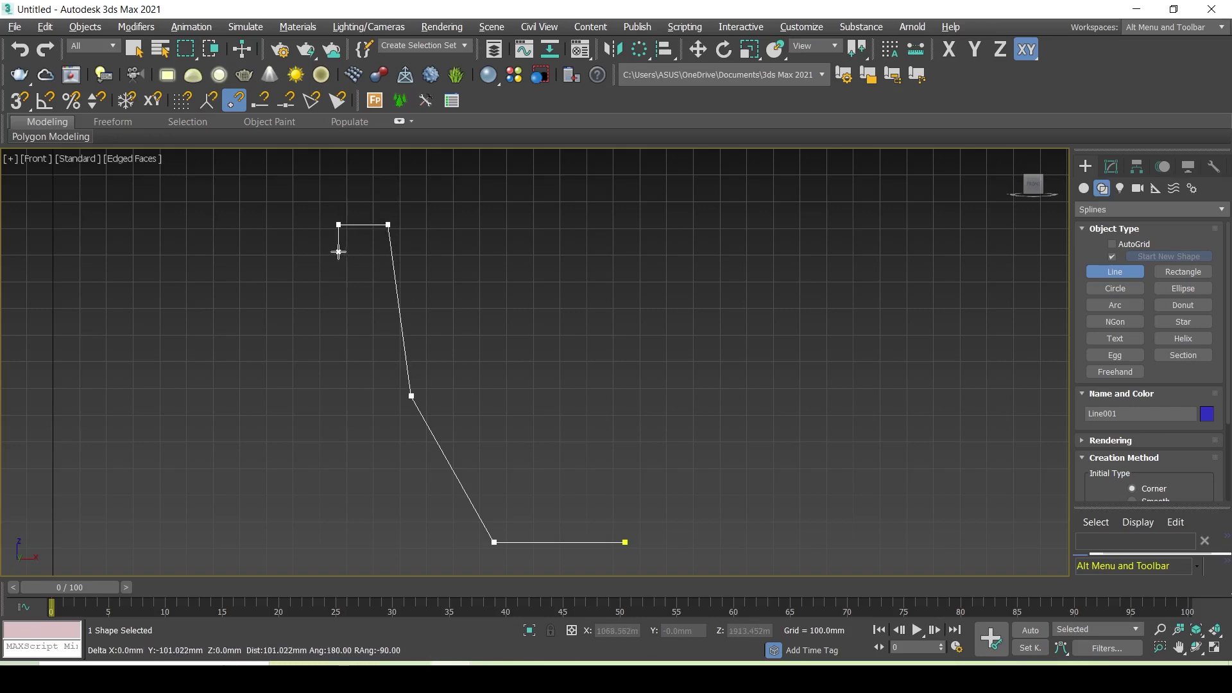
pyautogui.click(361, 401)
# Step: Complete the inner wall and inner bottom, then finish the profile line
pyautogui.scroll(2, 321, 385)
pyautogui.scroll(-2, 401, 486)
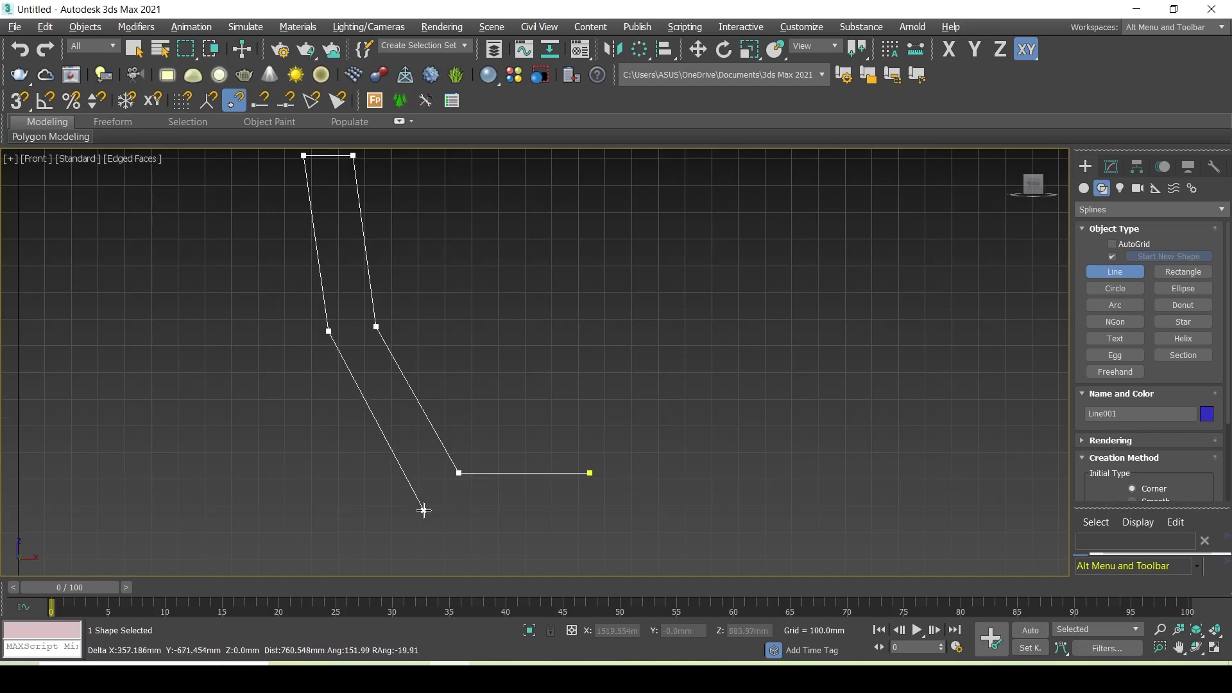
pyautogui.click(423, 510)
pyautogui.rightClick(424, 510)
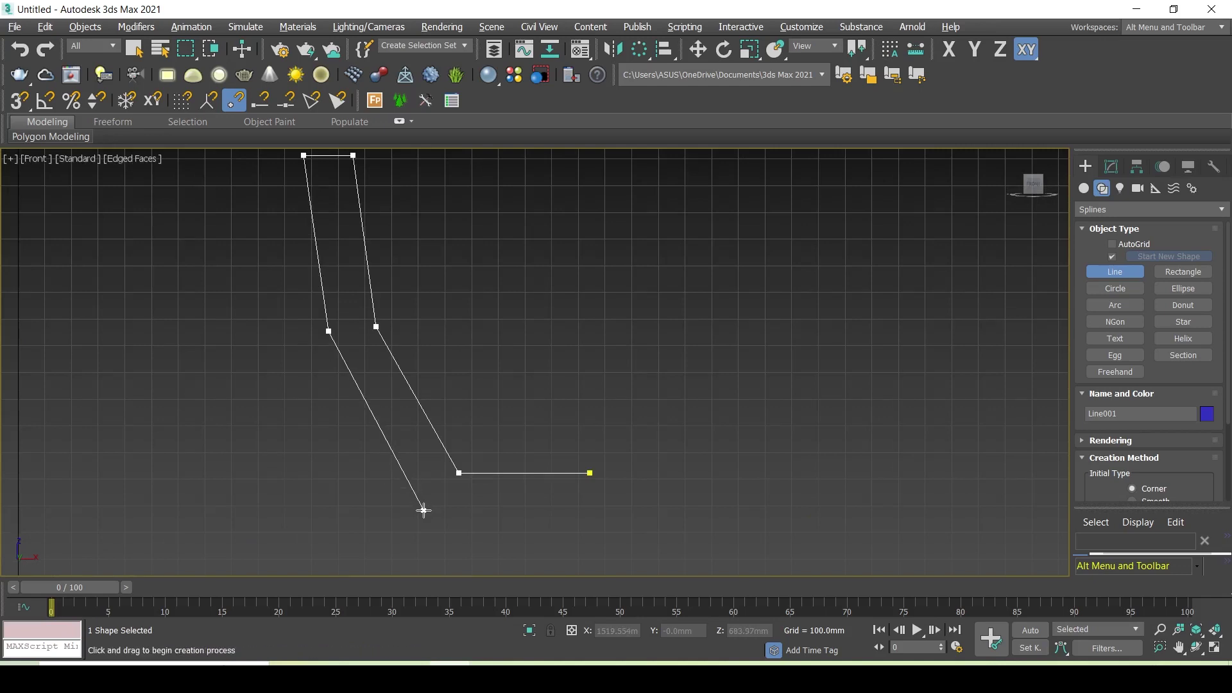
pyautogui.click(423, 510)
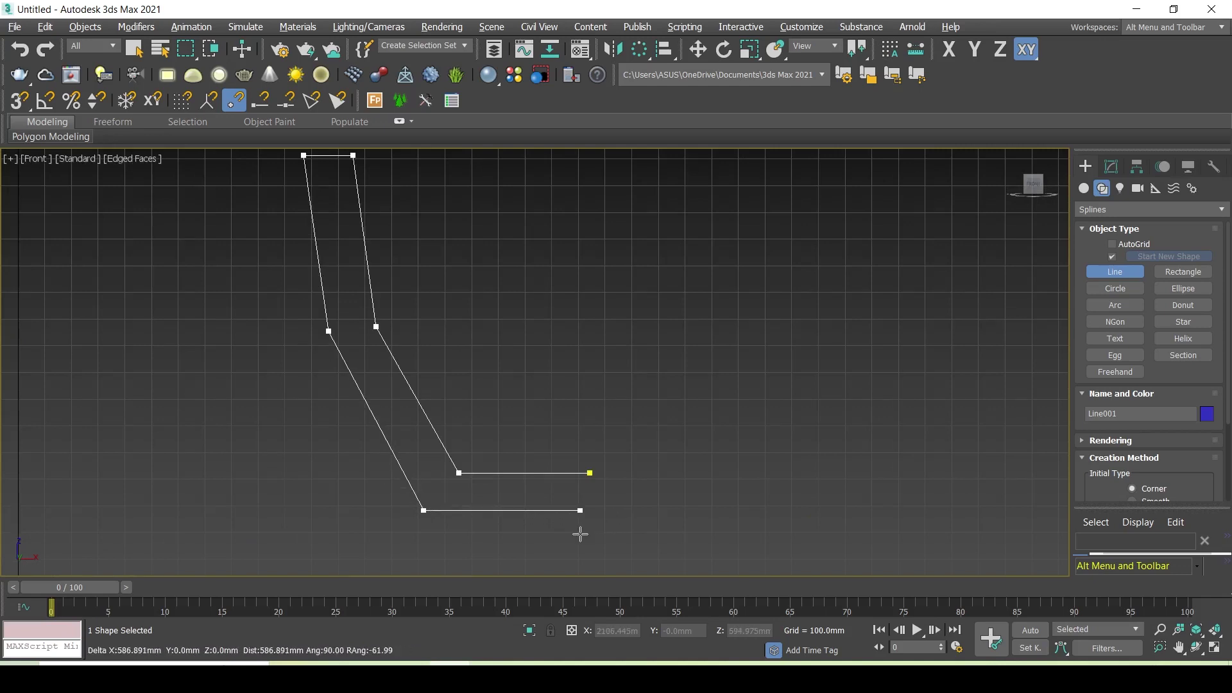
pyautogui.click(590, 531)
pyautogui.rightClick(642, 523)
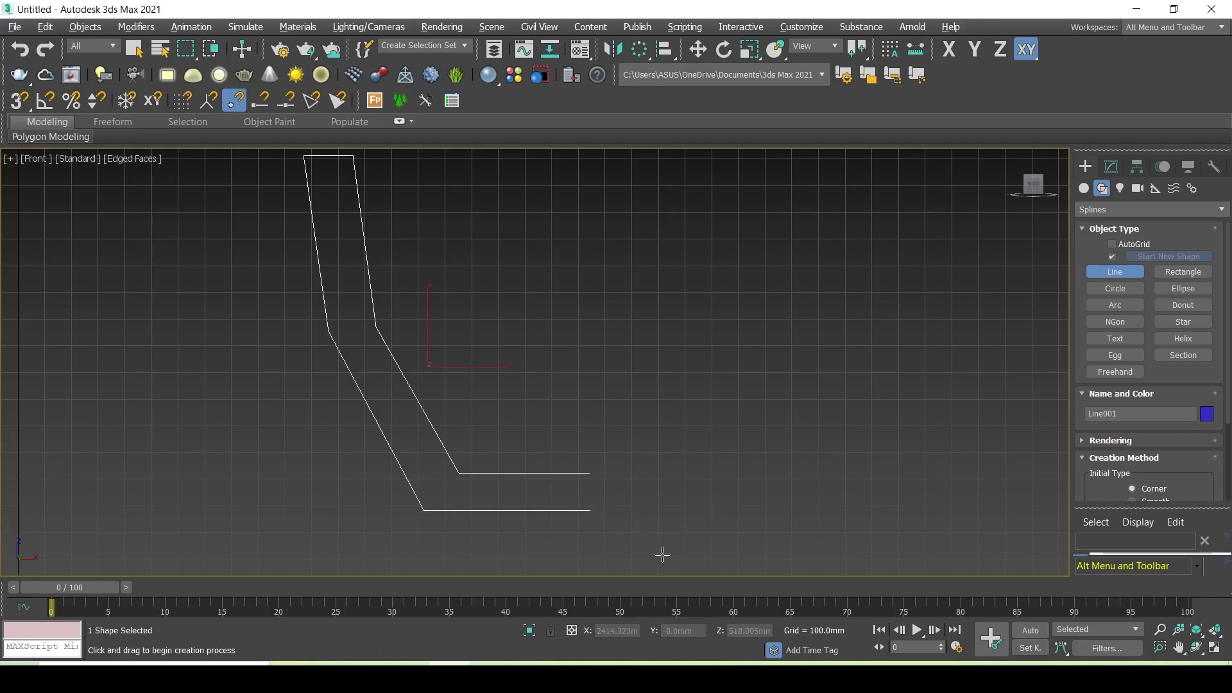
pyautogui.scroll(-3, 600, 513)
pyautogui.click(1111, 166)
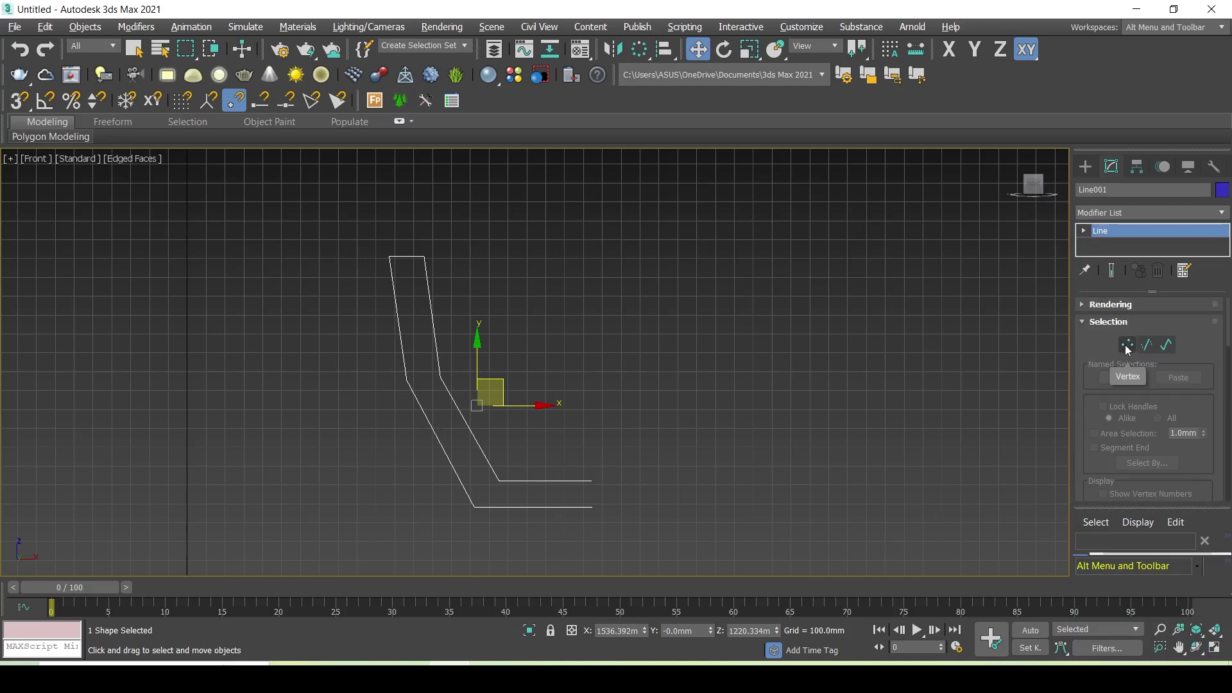
# Step: Enter Vertex mode and box-select the profile's two middle corner vertices
pyautogui.click(1126, 345)
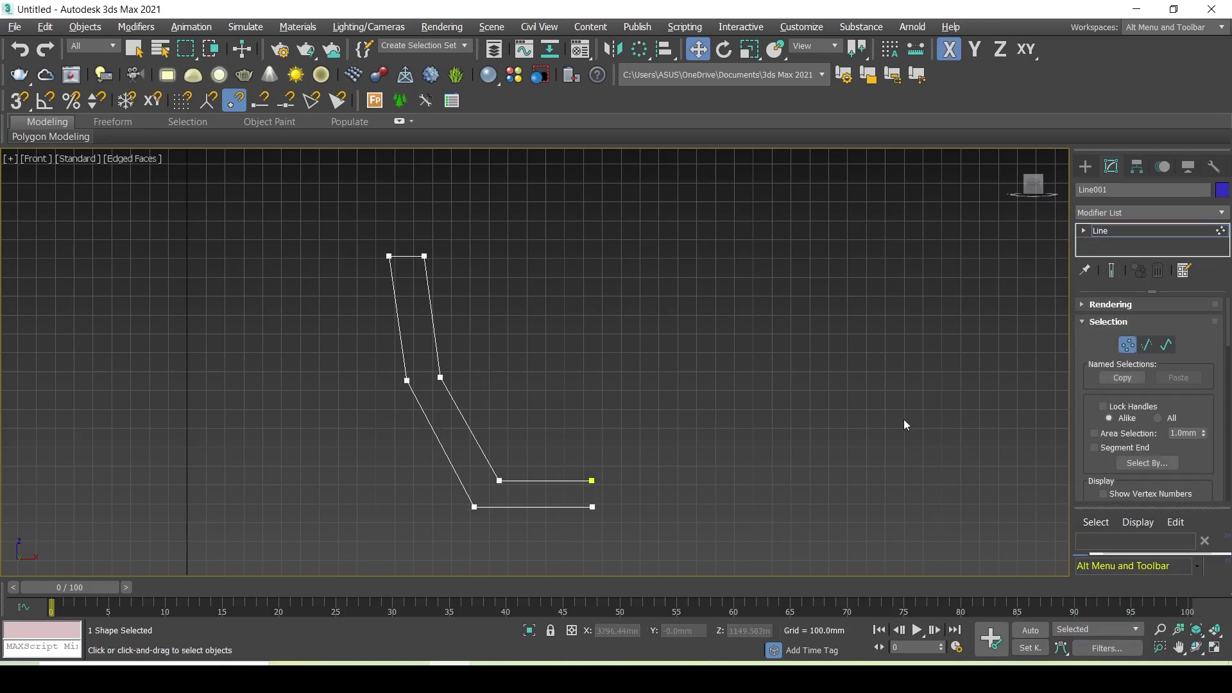
pyautogui.moveTo(359, 352); pyautogui.dragTo(462, 398)
pyautogui.scroll(-3, 1148, 436)
pyautogui.scroll(-3, 1149, 438)
pyautogui.scroll(-2, 1149, 438)
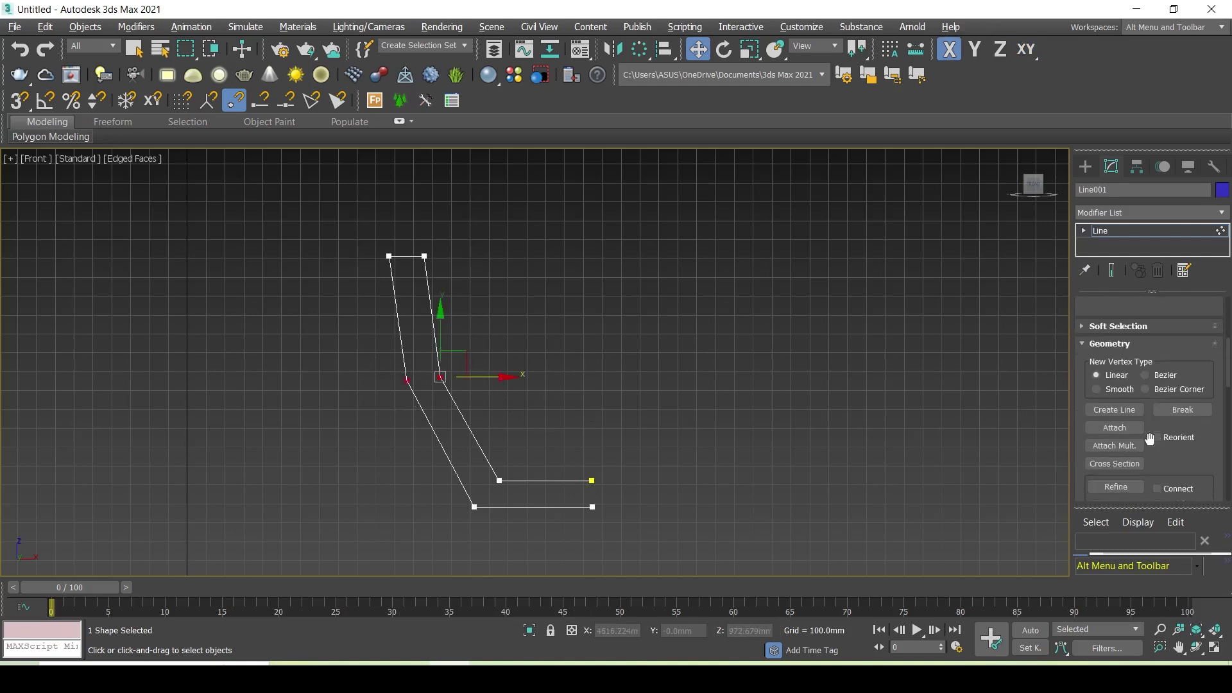
pyautogui.scroll(-2, 1149, 436)
pyautogui.scroll(-2, 1131, 381)
pyautogui.scroll(-2, 1132, 394)
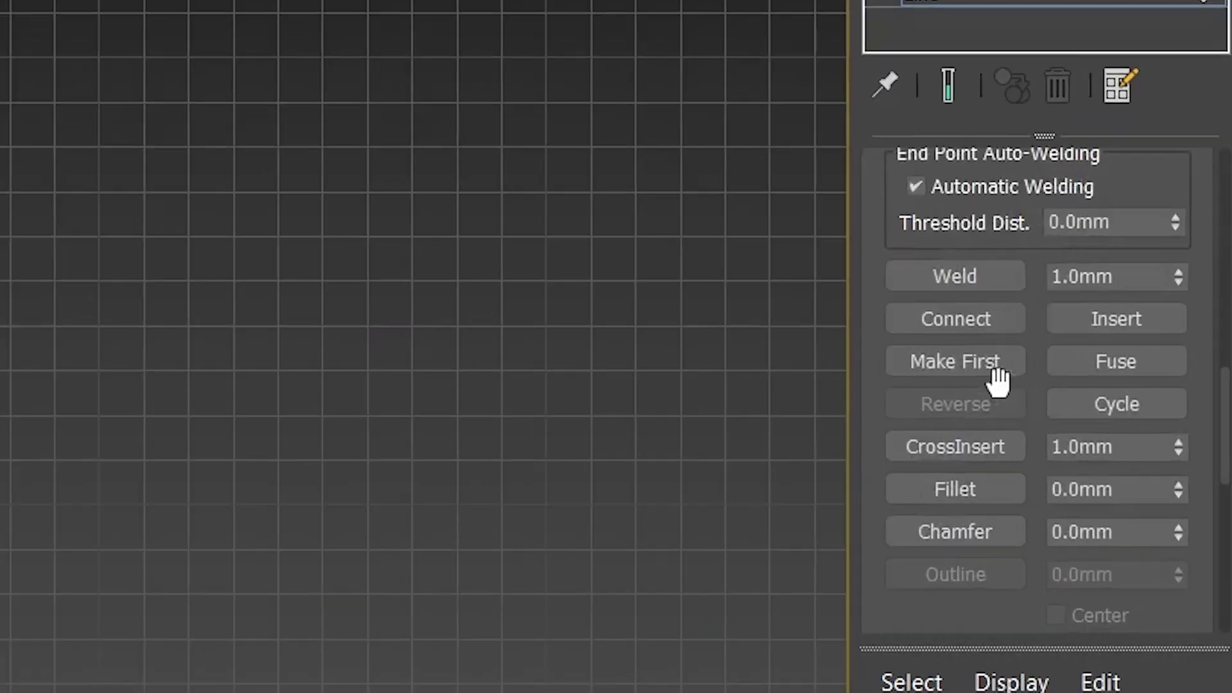
# Step: Fillet the selected upper bends to about 230 mm
pyautogui.click(1110, 456)
pyautogui.click(1001, 495)
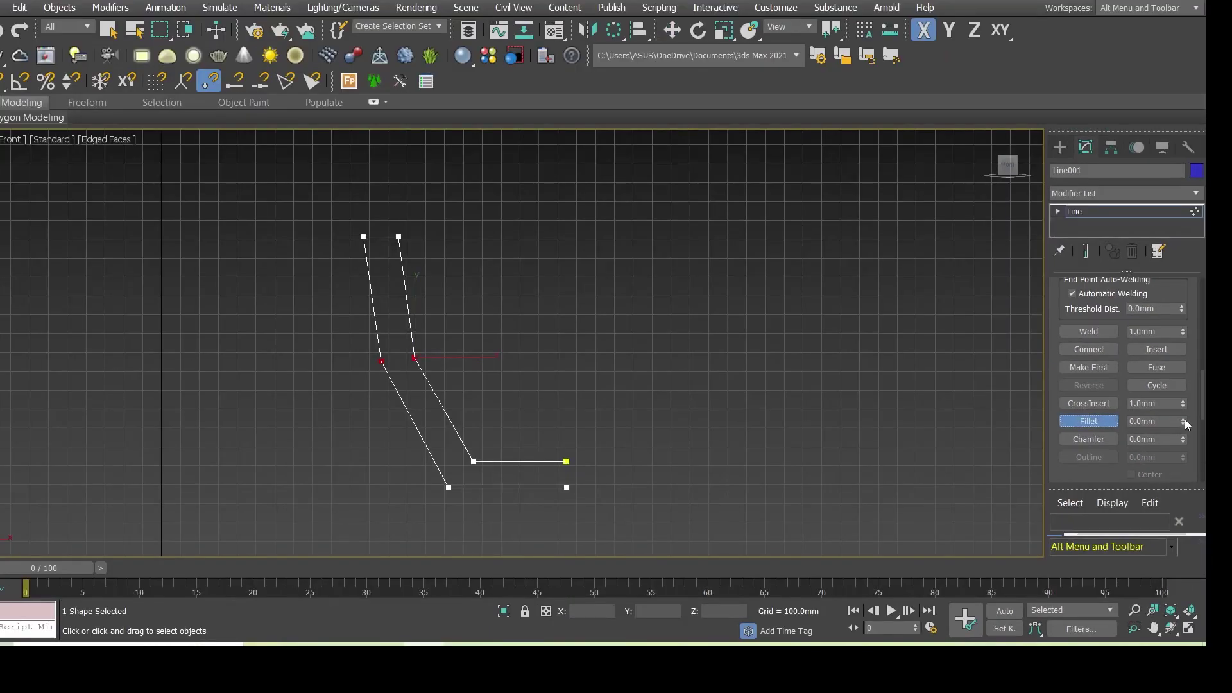
pyautogui.moveTo(1183, 423); pyautogui.dragTo(1184, 404)
# Step: Fillet the two lower inner corners at about 290 mm so both bends curve smoothly
pyautogui.moveTo(1183, 404); pyautogui.dragTo(1183, 405)
pyautogui.moveTo(404, 466); pyautogui.dragTo(523, 489)
pyautogui.moveTo(1183, 422); pyautogui.dragTo(1183, 403)
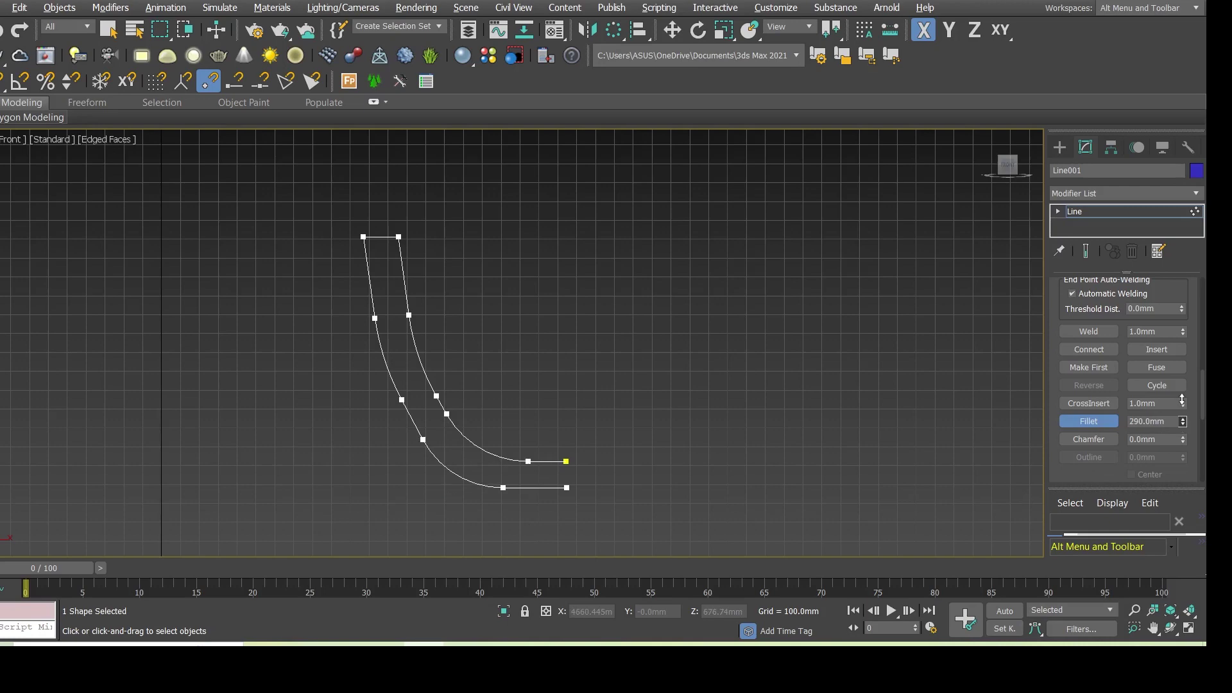
pyautogui.scroll(-3, 558, 394)
pyautogui.scroll(5, 481, 417)
pyautogui.scroll(-2, 442, 372)
pyautogui.scroll(2, 406, 259)
pyautogui.moveTo(325, 297); pyautogui.dragTo(420, 339)
# Step: Shift the profile's two middle wall points slightly left
pyautogui.press('w')
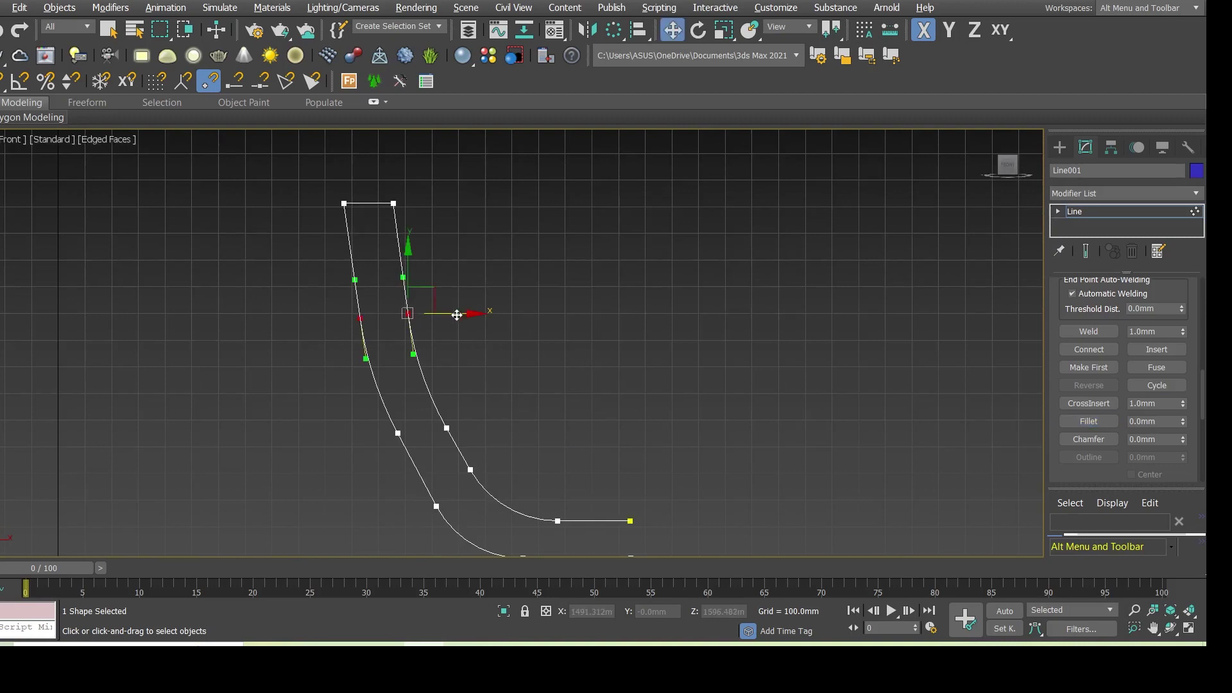
pyautogui.click(532, 372)
pyautogui.moveTo(325, 412)
pyautogui.mouseDown()
pyautogui.moveTo(548, 442)
pyautogui.moveTo(490, 428)
pyautogui.mouseUp()
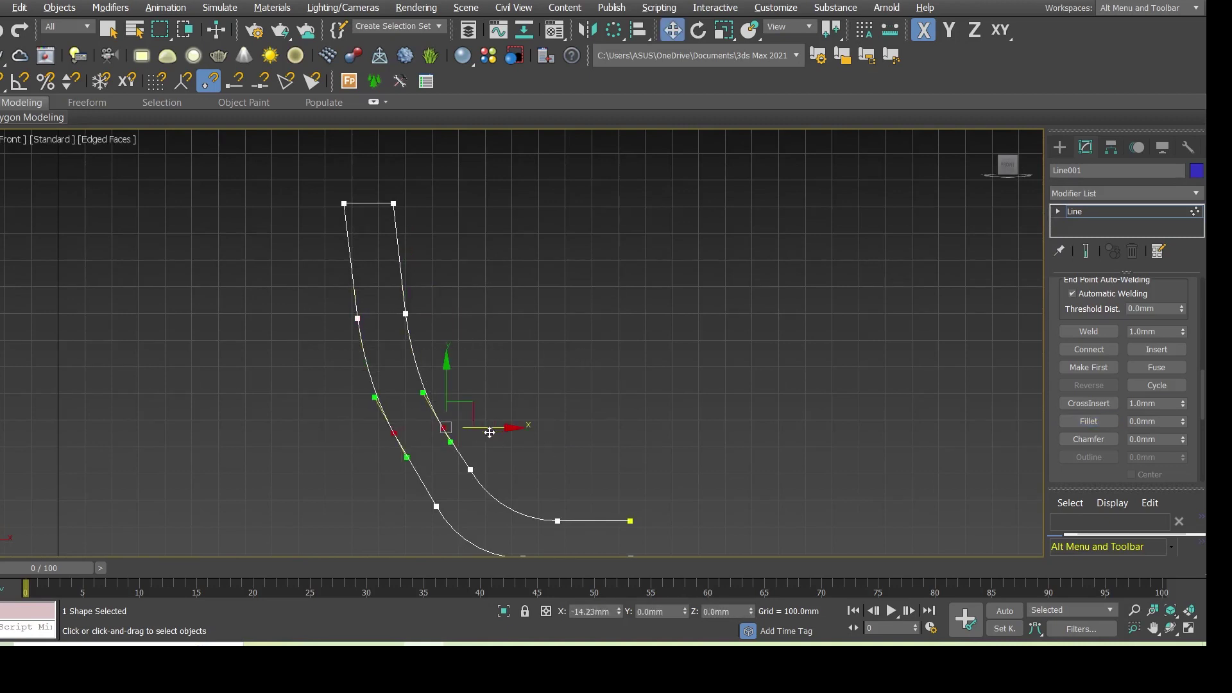
pyautogui.click(501, 311)
pyautogui.moveTo(501, 311); pyautogui.dragTo(482, 247, button='middle')
# Step: Nudge the lower curve's point sideways and lower the upper curve's point
pyautogui.scroll(2, 541, 453)
pyautogui.moveTo(327, 419); pyautogui.dragTo(436, 497)
pyautogui.moveTo(414, 434); pyautogui.dragTo(412, 436)
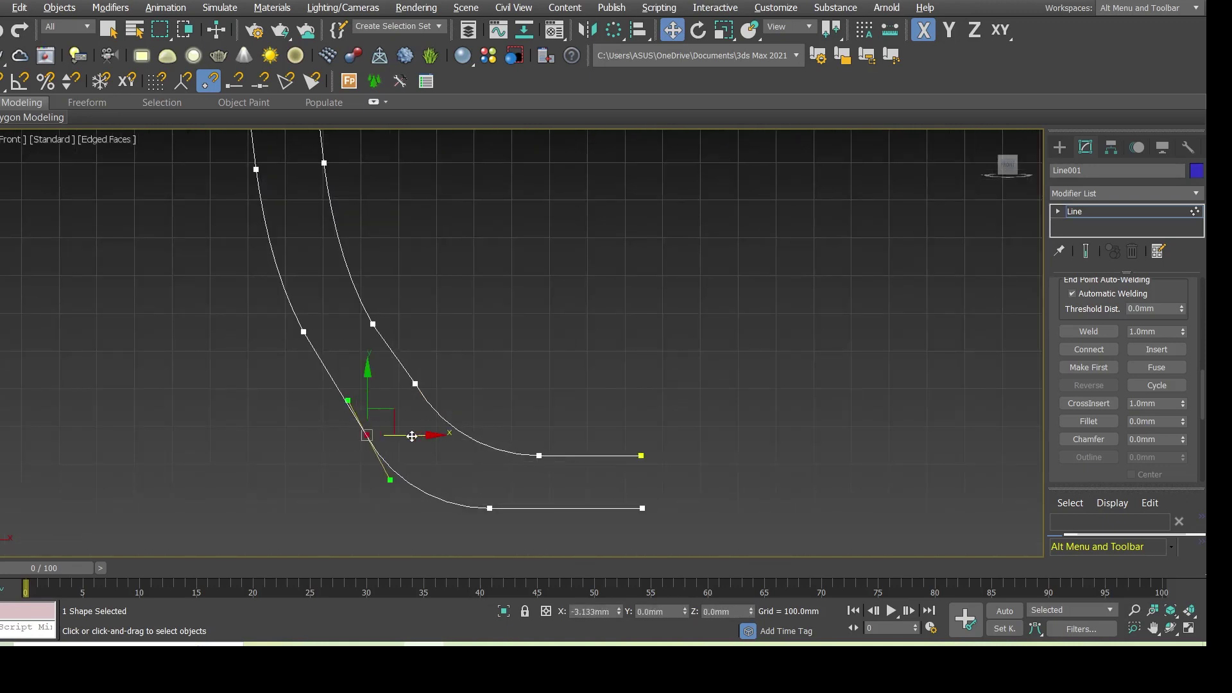
pyautogui.moveTo(369, 361); pyautogui.dragTo(456, 402)
pyautogui.moveTo(415, 346); pyautogui.dragTo(414, 363)
pyautogui.click(520, 323)
pyautogui.scroll(-4, 507, 440)
pyautogui.scroll(2, 507, 440)
# Step: Nudge two more wall points slightly left and leave vertex editing
pyautogui.moveTo(279, 252)
pyautogui.mouseDown()
pyautogui.moveTo(410, 299)
pyautogui.moveTo(396, 274)
pyautogui.mouseUp()
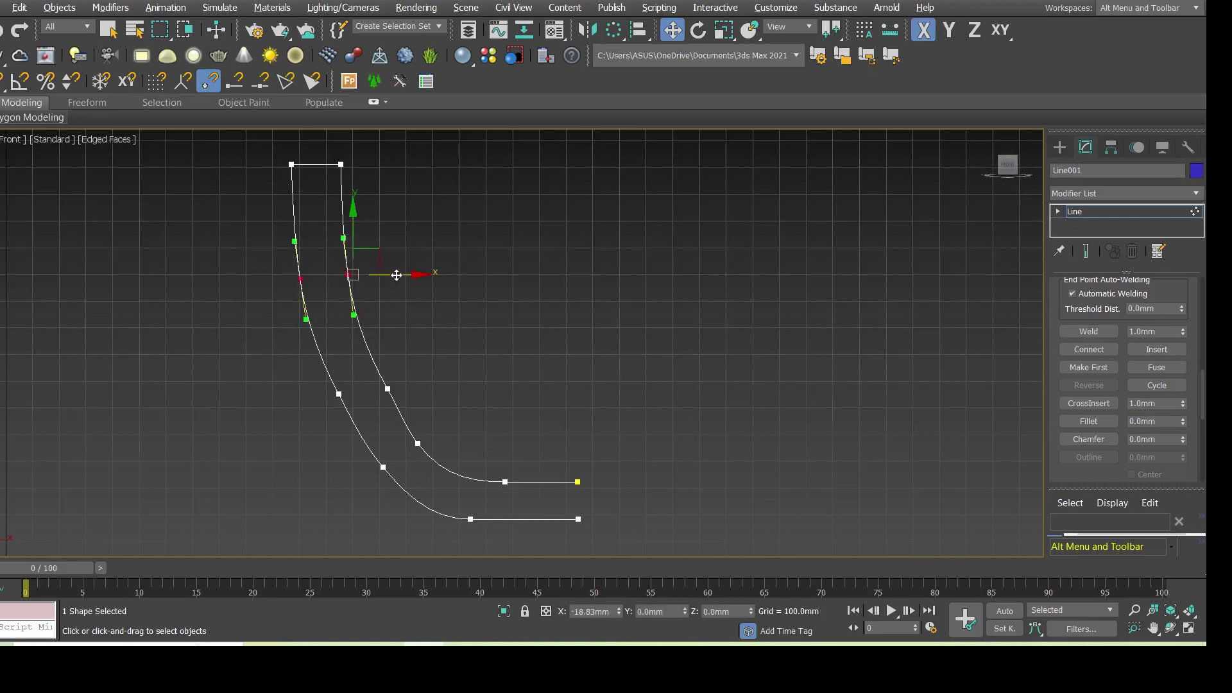
pyautogui.click(417, 412)
pyautogui.scroll(2, 417, 412)
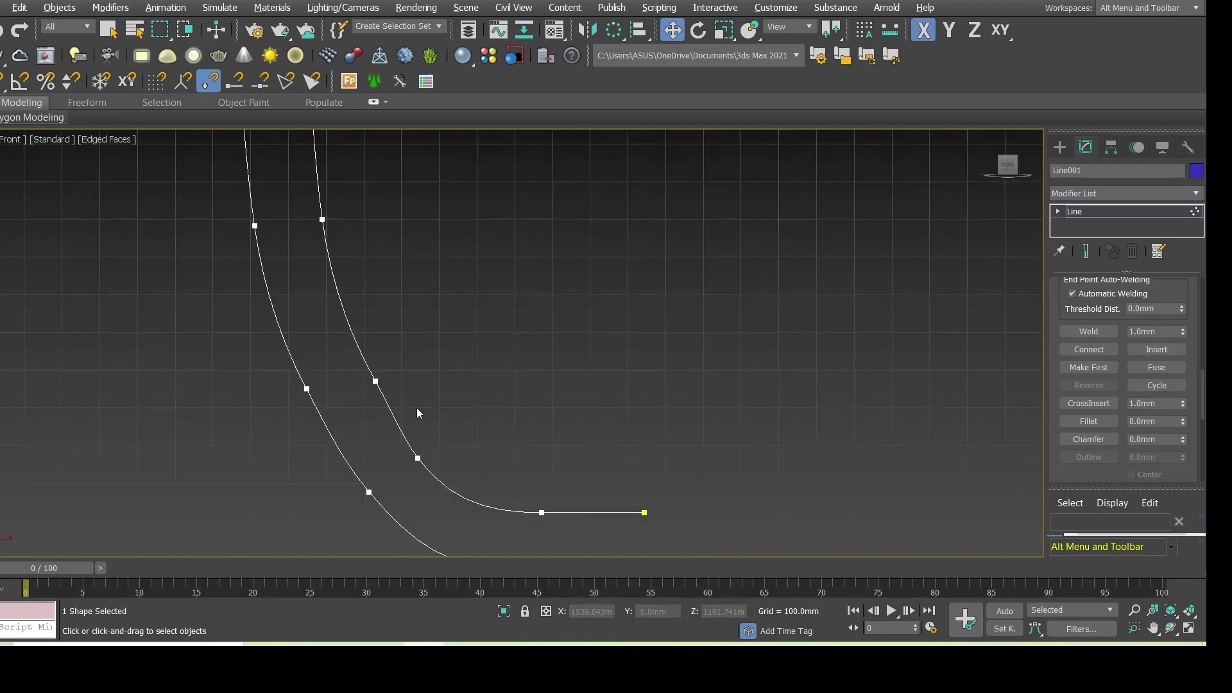
pyautogui.moveTo(430, 396); pyautogui.dragTo(402, 383)
pyautogui.click(457, 291)
pyautogui.moveTo(570, 546); pyautogui.dragTo(501, 434, button='middle')
pyautogui.scroll(-2, 544, 420)
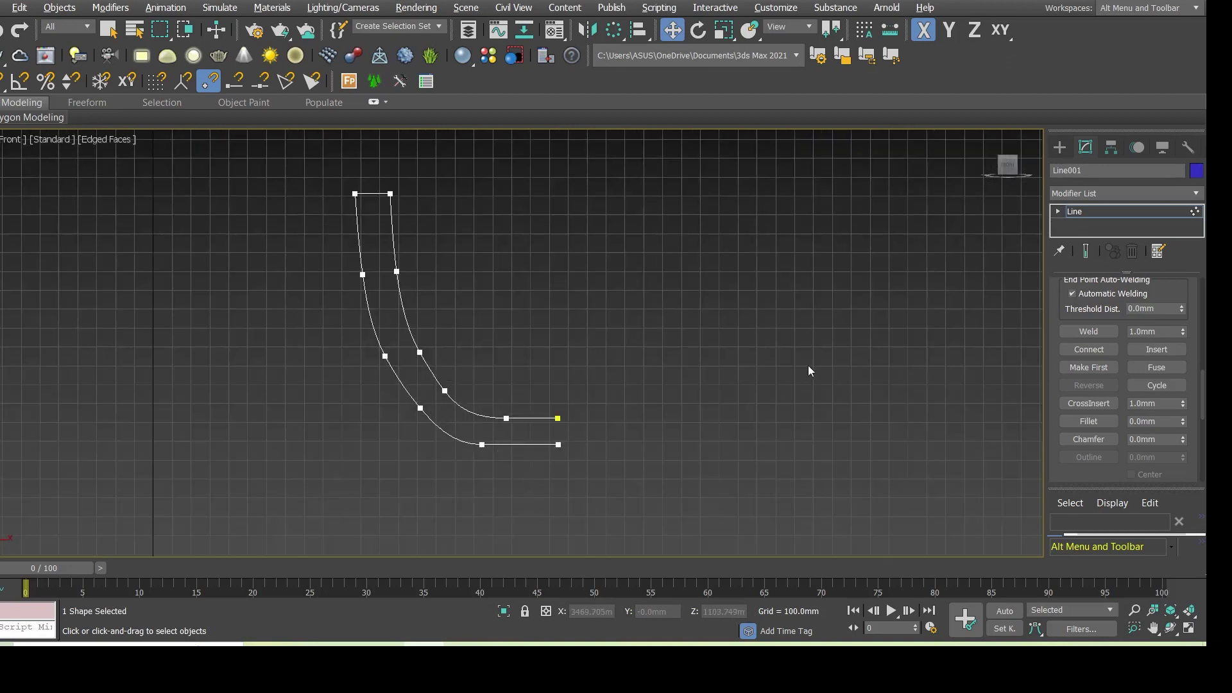
pyautogui.click(1084, 221)
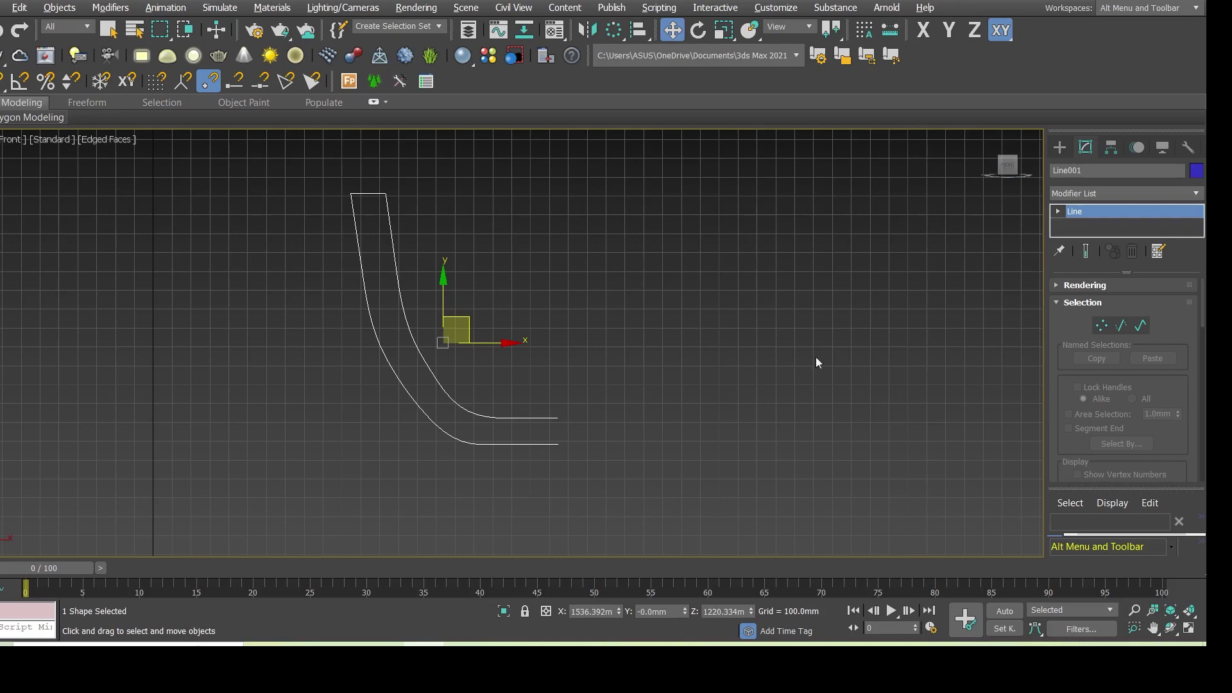
# Step: Apply a Lathe modifier to Line001 to spin it into a cup
pyautogui.click(1086, 195)
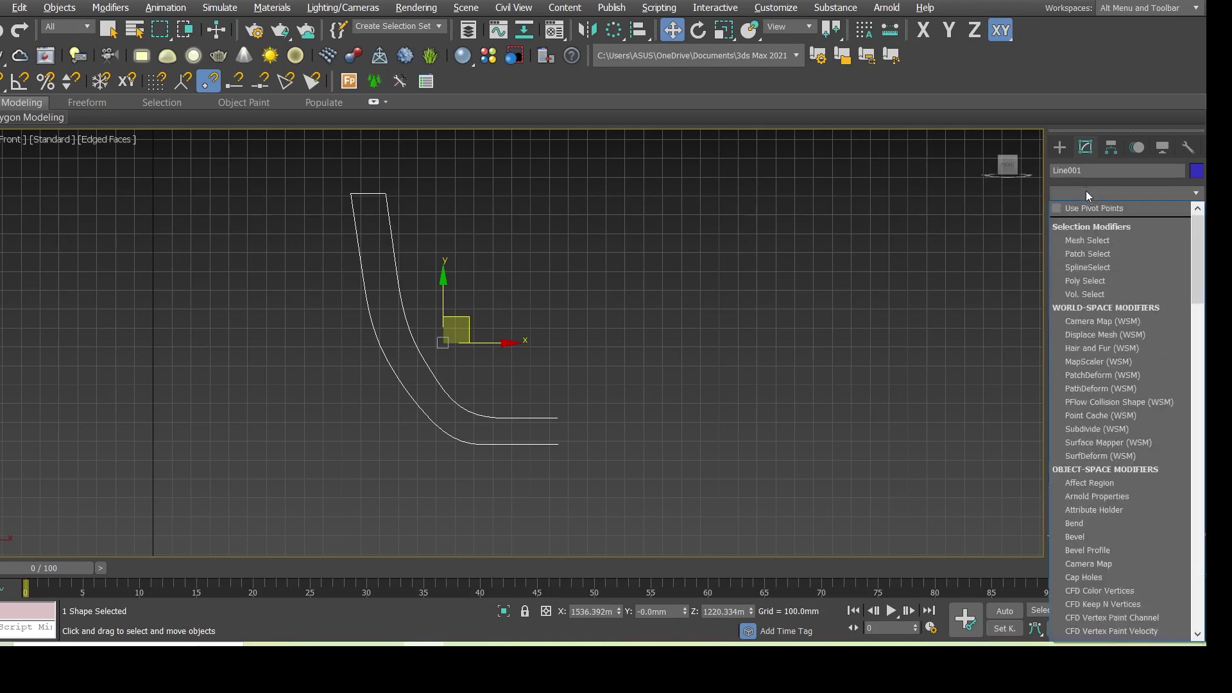
pyautogui.write('l')
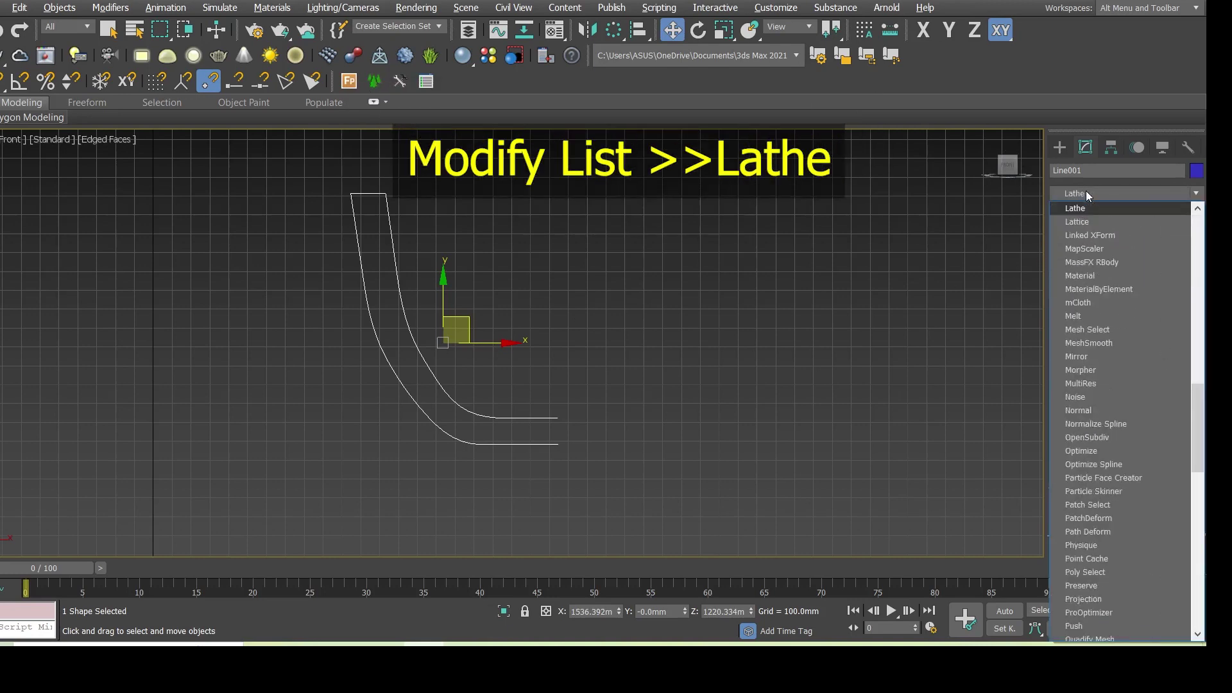
pyautogui.click(1107, 208)
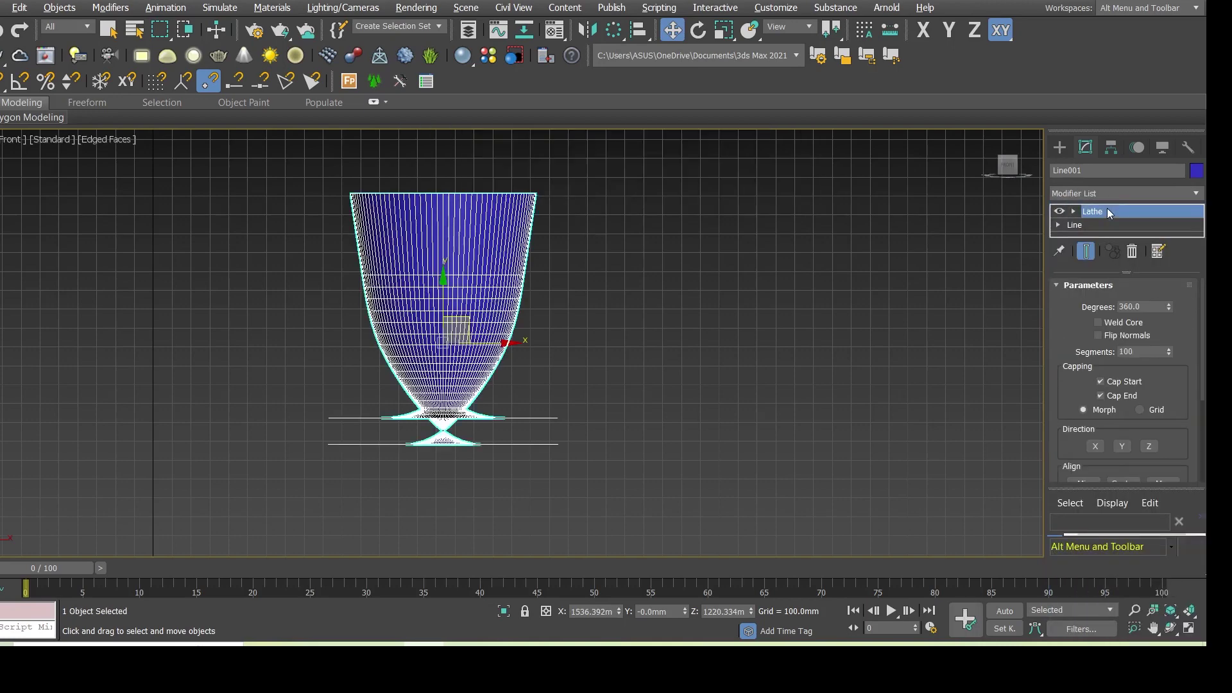
# Step: Maximize the Perspective viewport and zoom in on the lathed cup
pyautogui.hotkey('alt', 'w')
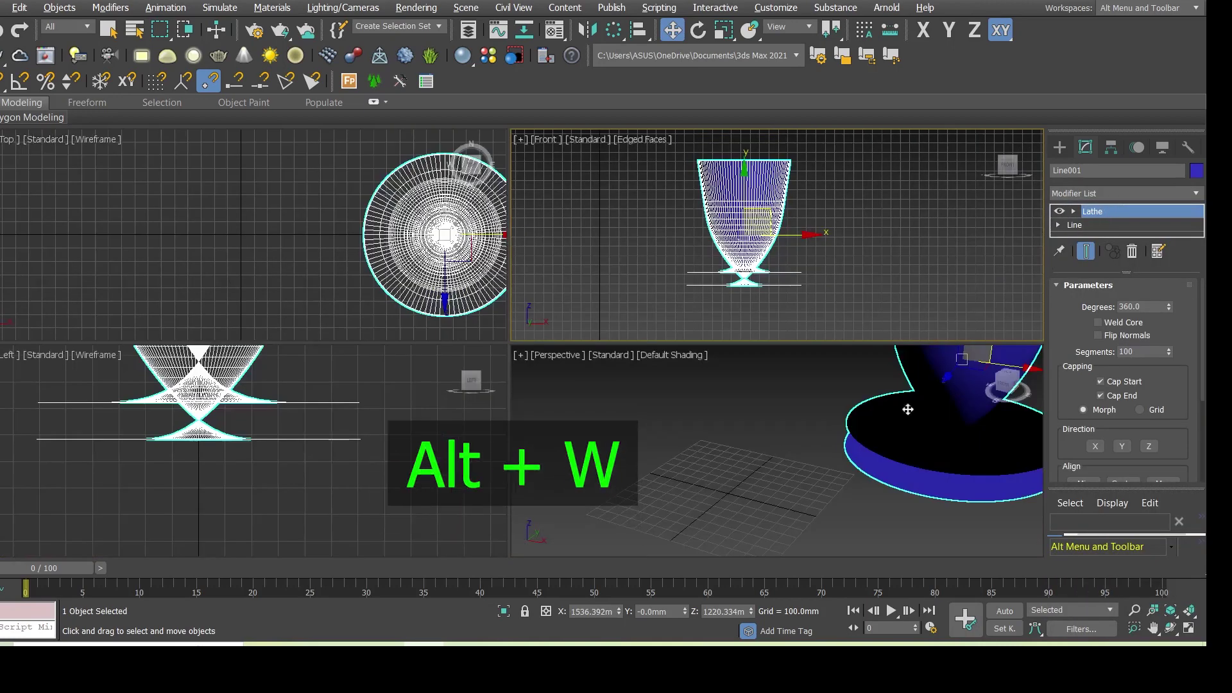
pyautogui.middleClick(723, 414)
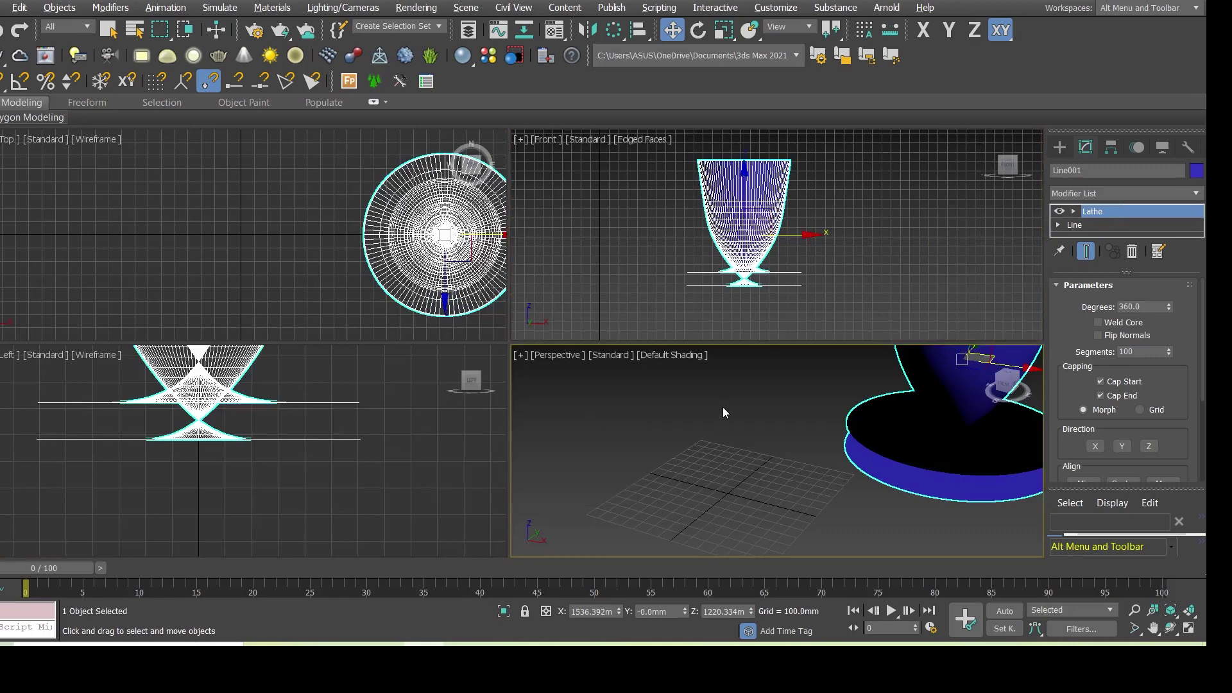
pyautogui.hotkey('alt', 'w')
pyautogui.scroll(-3, 671, 448)
pyautogui.scroll(-3, 692, 398)
pyautogui.scroll(5, 767, 372)
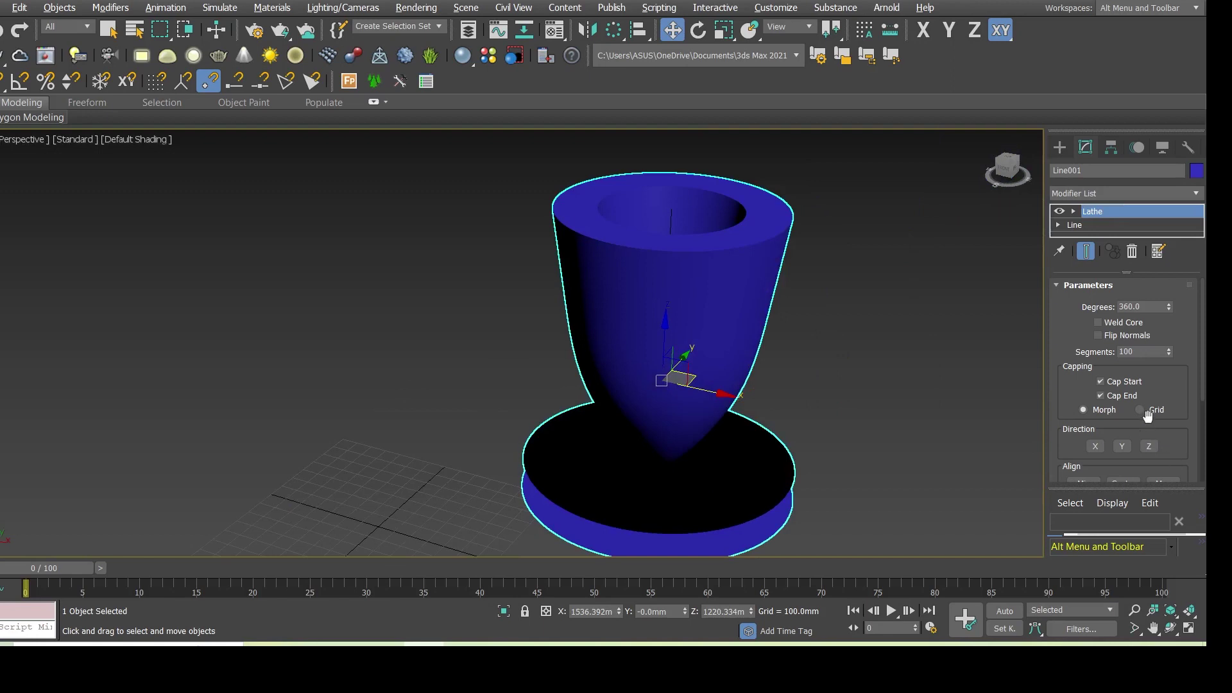
pyautogui.scroll(-2, 1147, 424)
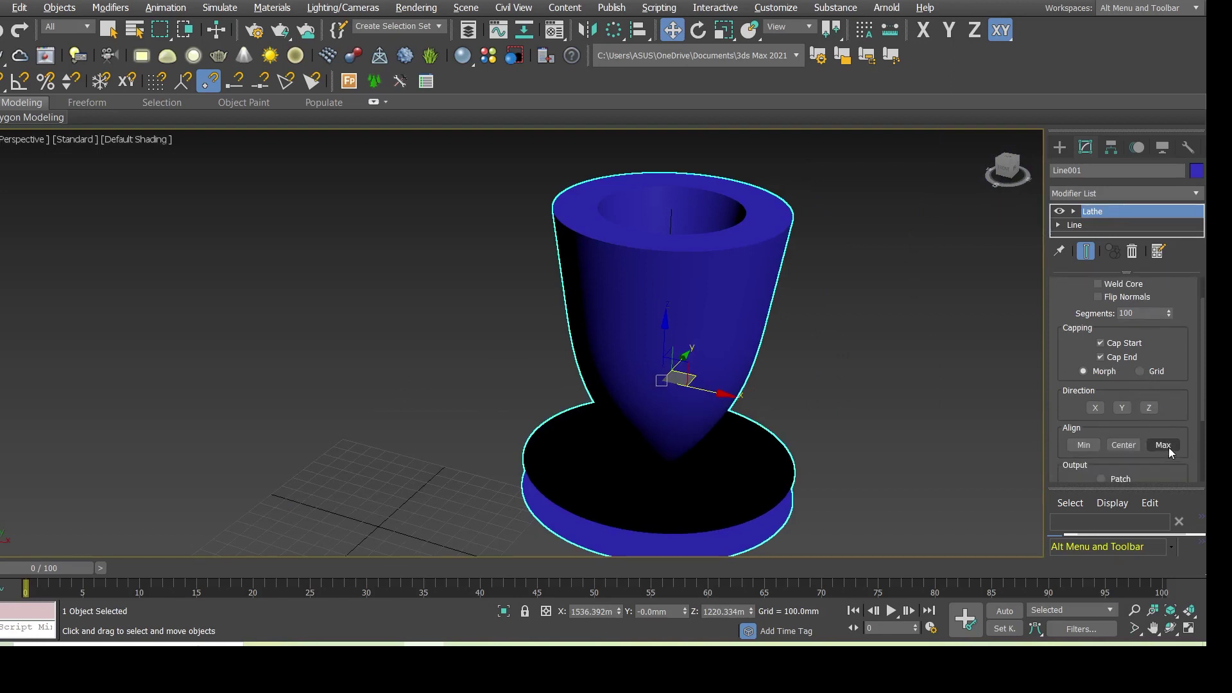
# Step: Align the lathe to Max and orbit around to inspect the bowl
pyautogui.click(1169, 448)
pyautogui.scroll(-3, 580, 372)
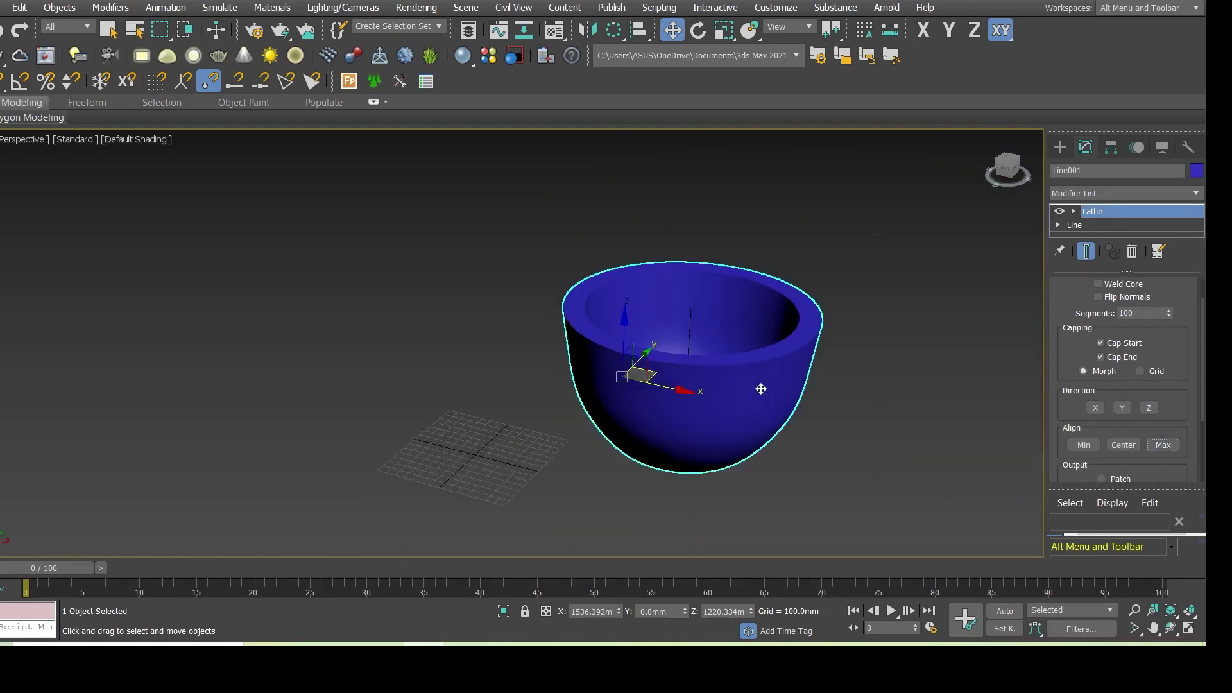
pyautogui.moveTo(760, 411)
pyautogui.keyDown('alt'); pyautogui.mouseDown(button='middle')
pyautogui.moveTo(894, 437)
pyautogui.moveTo(1060, 425)
pyautogui.mouseUp(button='middle'); pyautogui.keyUp('alt')
pyautogui.moveTo(748, 404)
pyautogui.keyDown('alt'); pyautogui.mouseDown(button='middle')
pyautogui.moveTo(510, 346)
pyautogui.moveTo(272, 407)
pyautogui.moveTo(503, 456)
pyautogui.moveTo(534, 348)
pyautogui.mouseUp(button='middle'); pyautogui.keyUp('alt')
pyautogui.moveTo(648, 387)
pyautogui.keyDown('alt'); pyautogui.mouseDown(button='middle')
pyautogui.moveTo(648, 273)
pyautogui.moveTo(648, 292)
pyautogui.mouseUp(button='middle'); pyautogui.keyUp('alt')
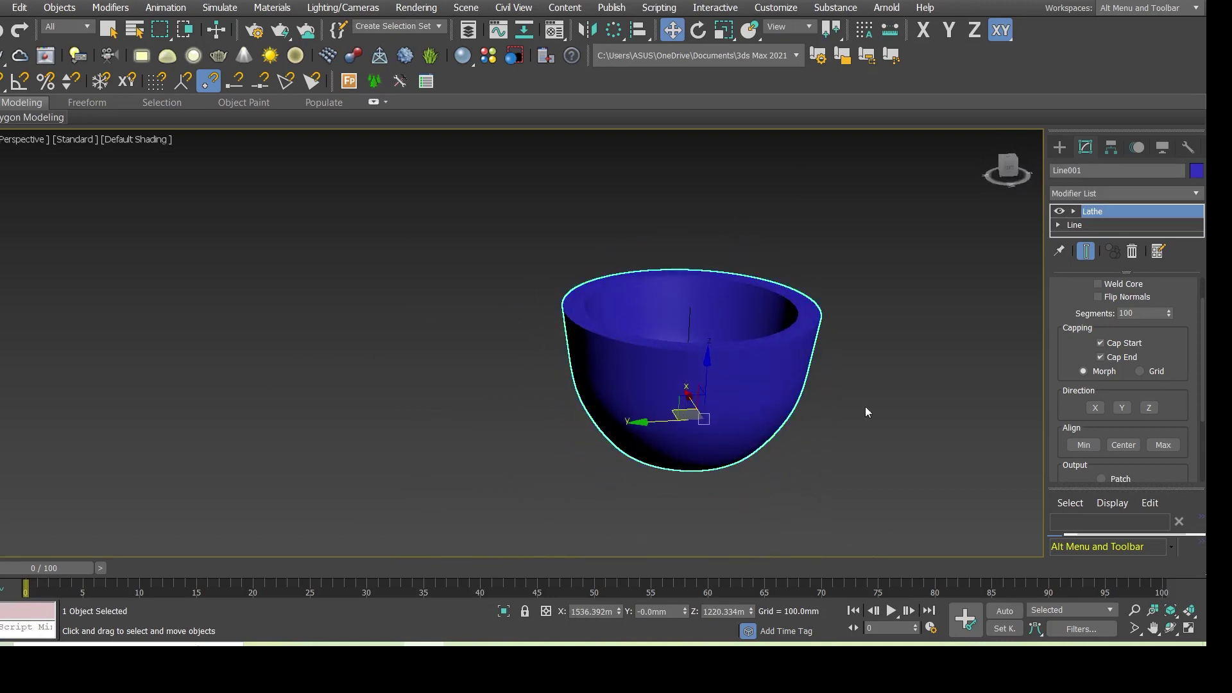
pyautogui.scroll(3, 884, 439)
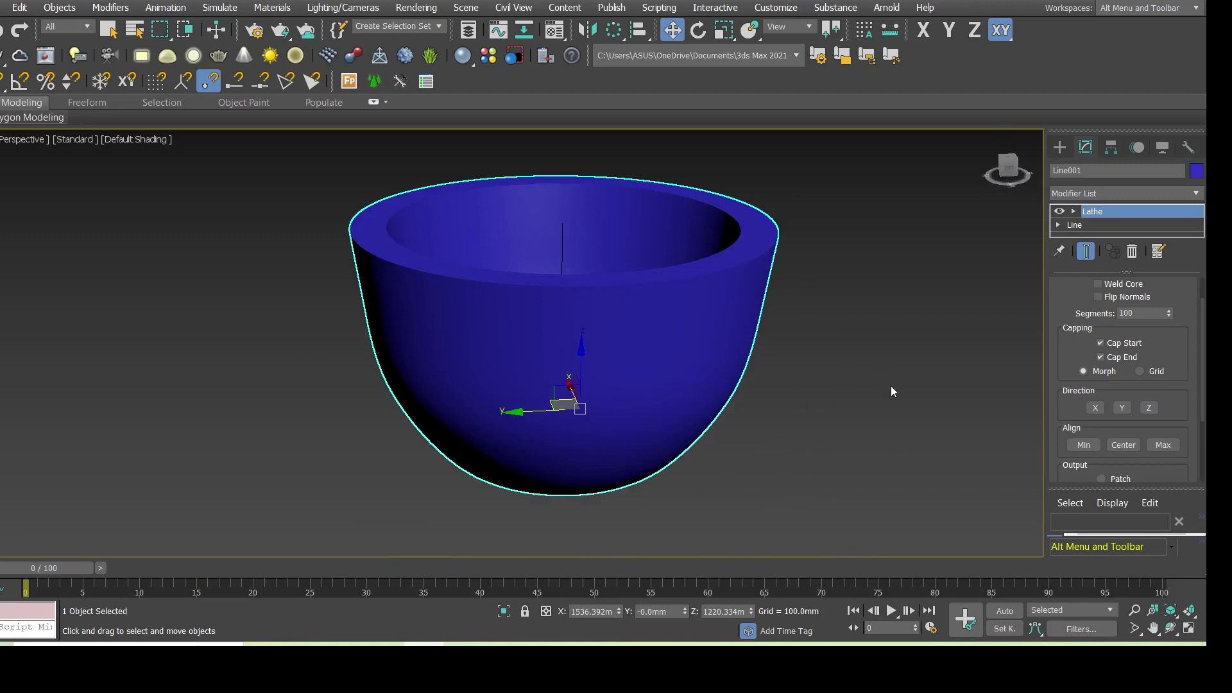
pyautogui.scroll(-3, 1122, 410)
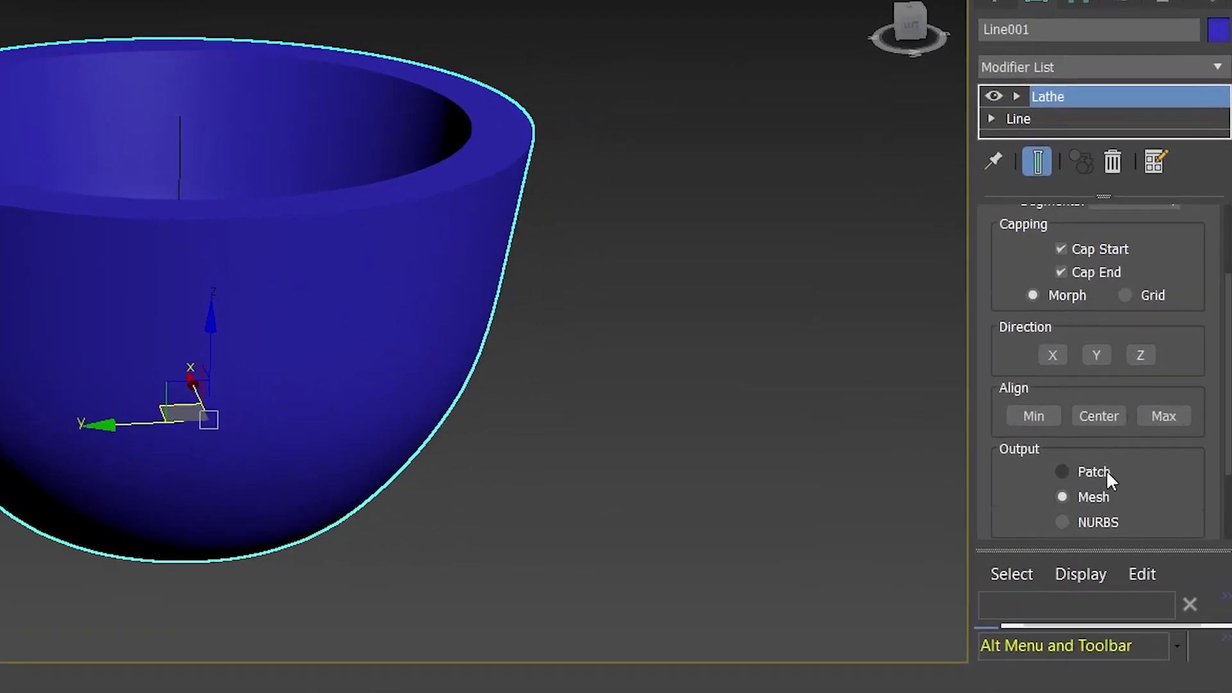
pyautogui.scroll(-1, 1105, 470)
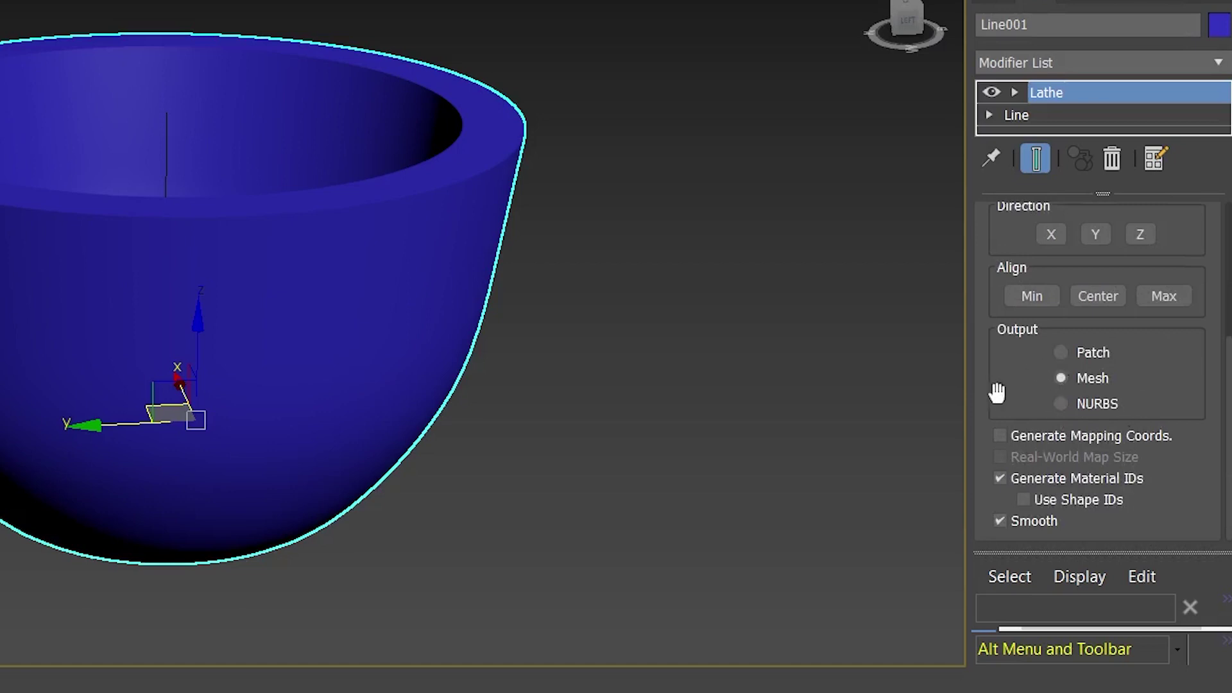
pyautogui.scroll(1, 1029, 385)
pyautogui.scroll(1, 1030, 385)
pyautogui.scroll(1, 1030, 385)
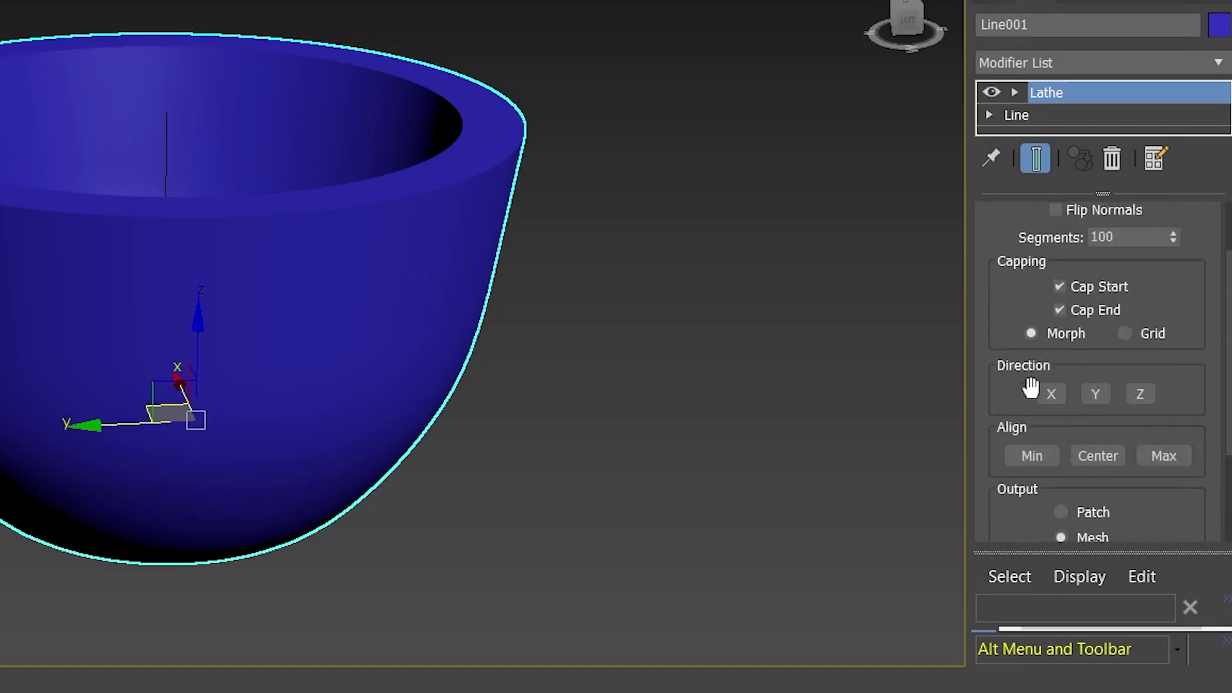
pyautogui.scroll(1, 1030, 385)
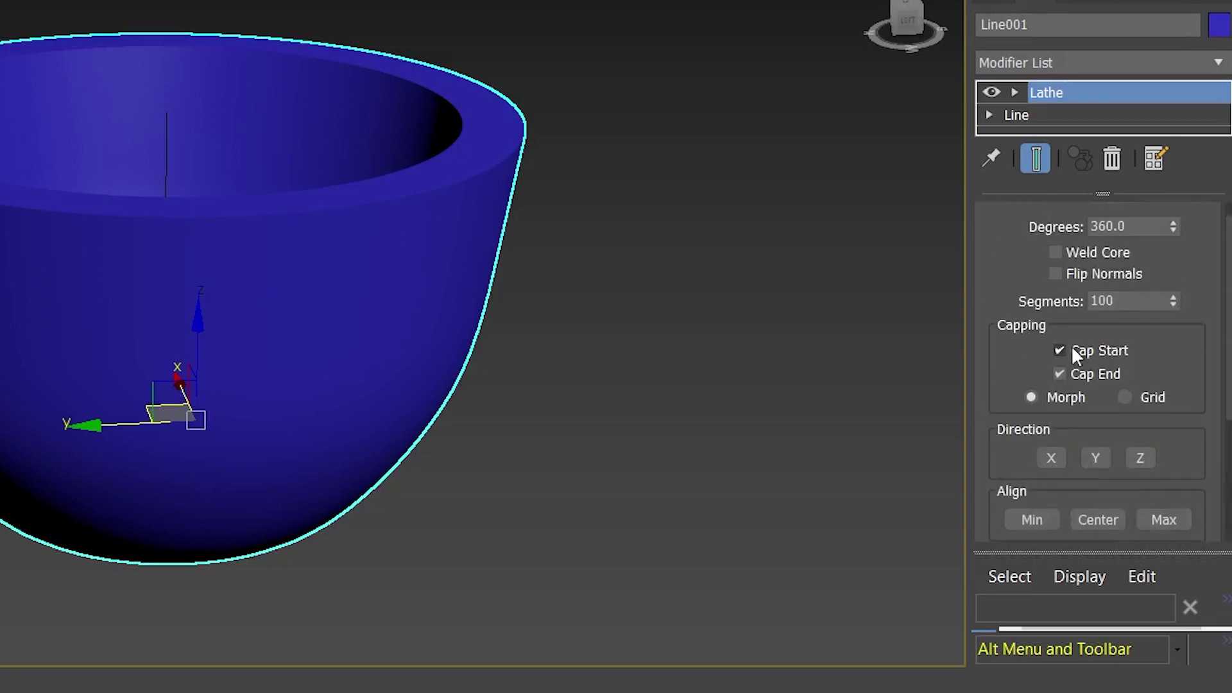
# Step: Confirm the Lathe uses 100 segments and reselect the bowl
pyautogui.click(1169, 300)
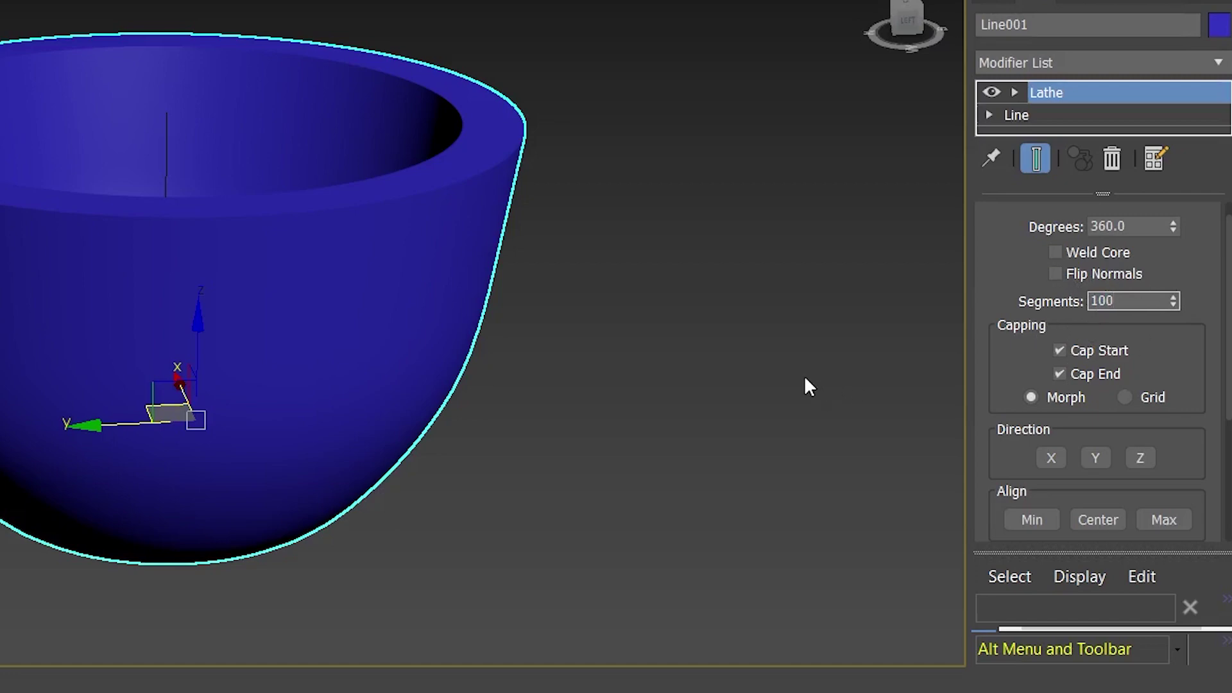
pyautogui.click(727, 343)
pyautogui.click(297, 287)
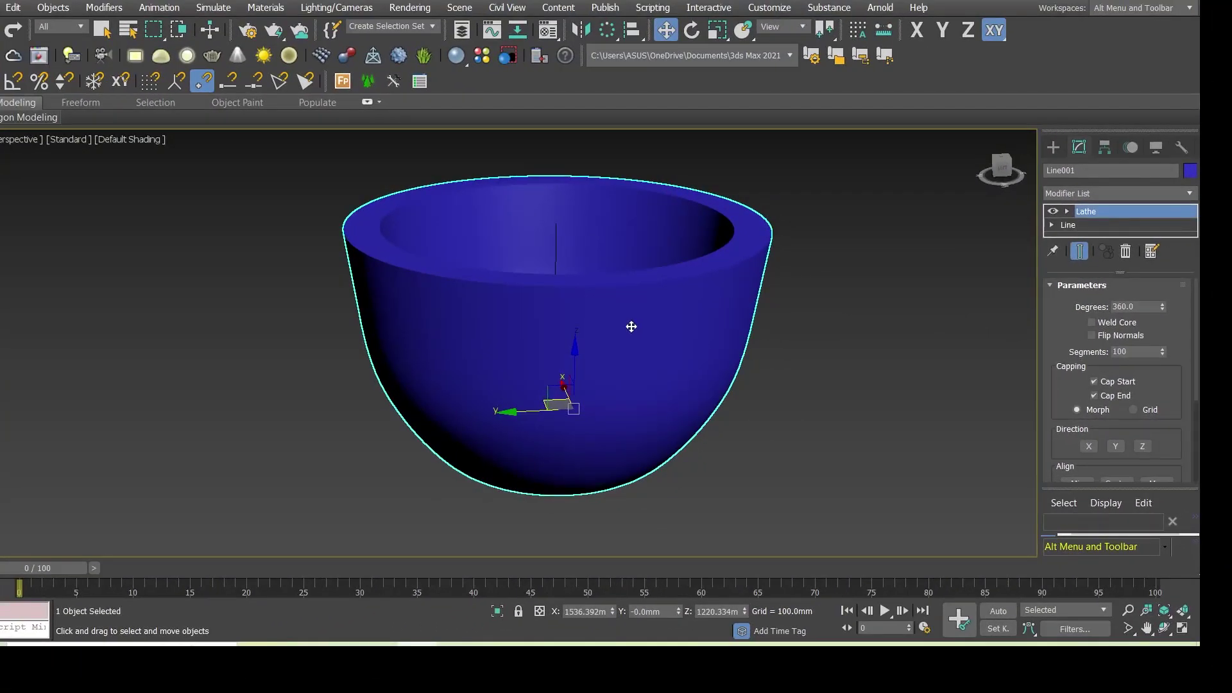
# Step: Convert the lathed cup to Editable Poly and switch to Edged Faces shading
pyautogui.rightClick(630, 327)
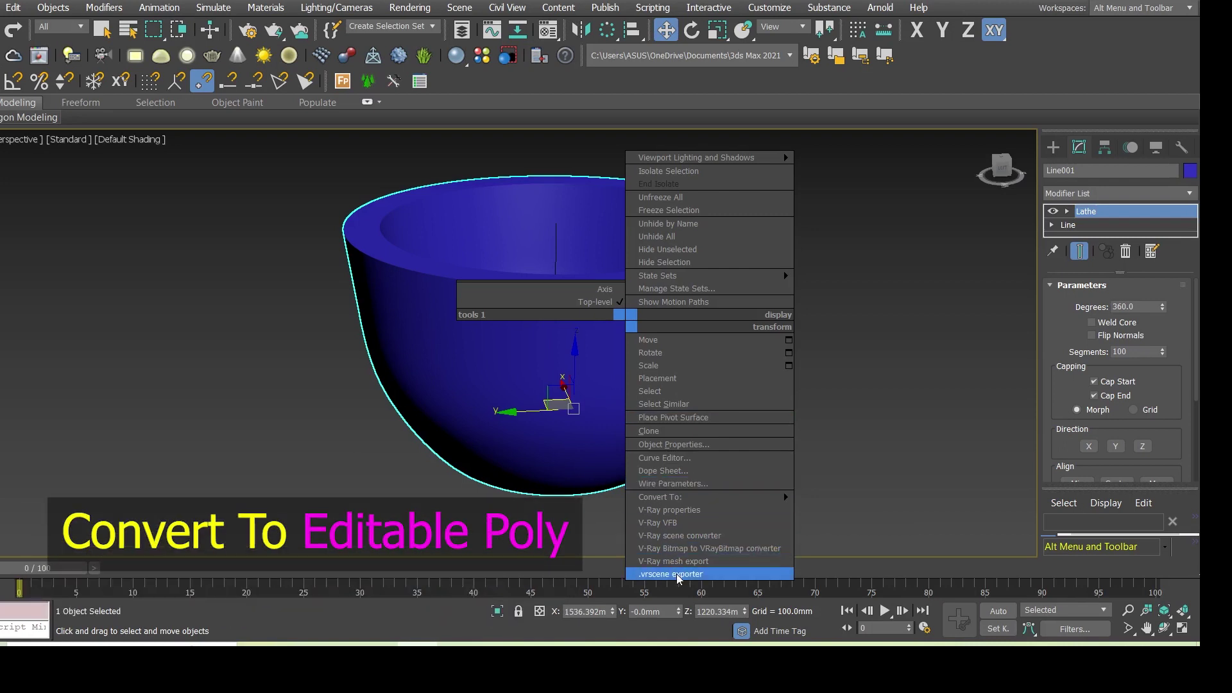
pyautogui.moveTo(692, 496)
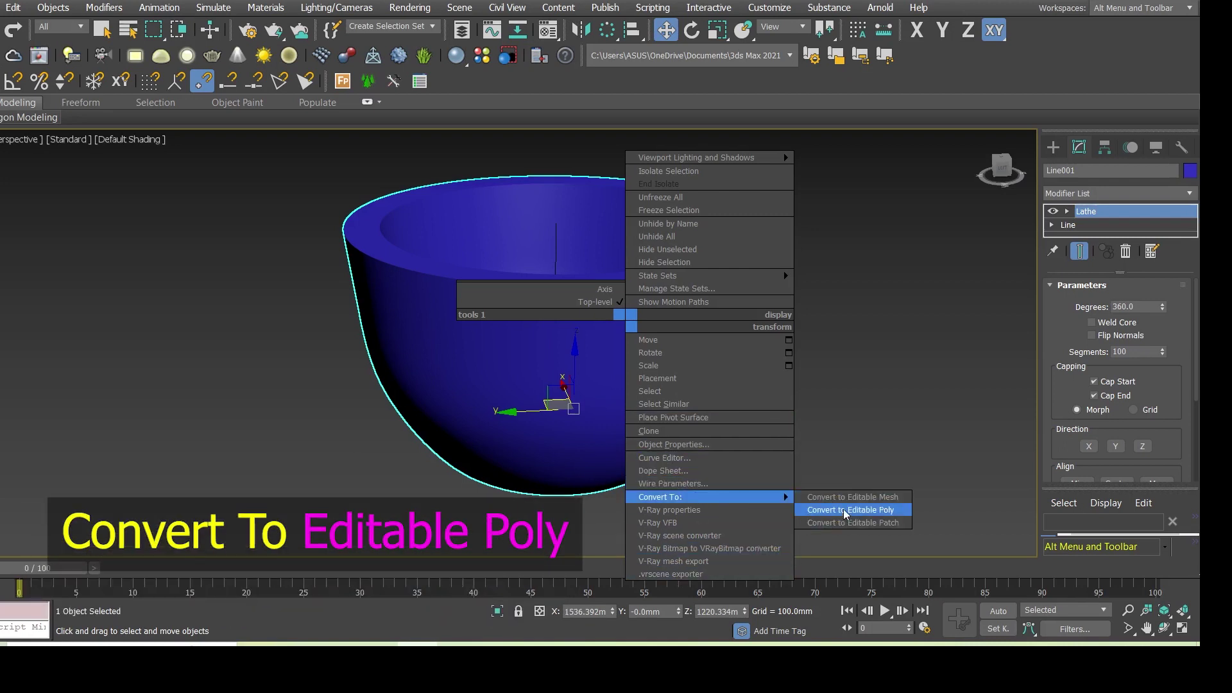
pyautogui.click(843, 509)
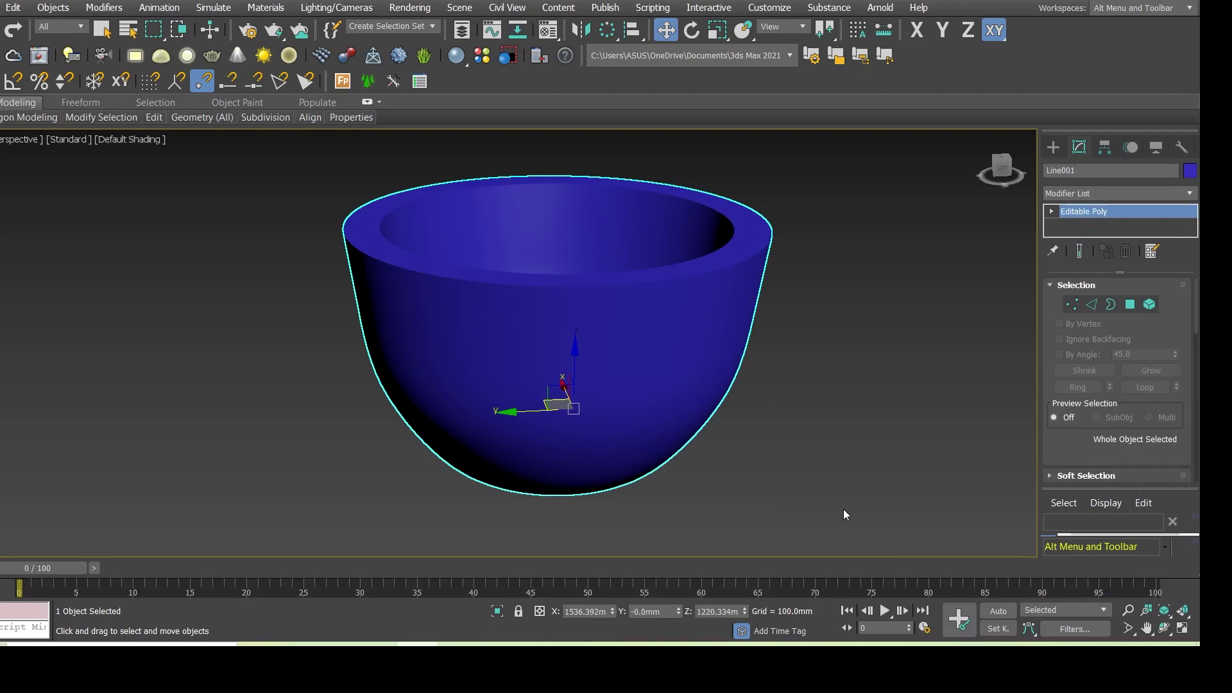
pyautogui.press('F3')
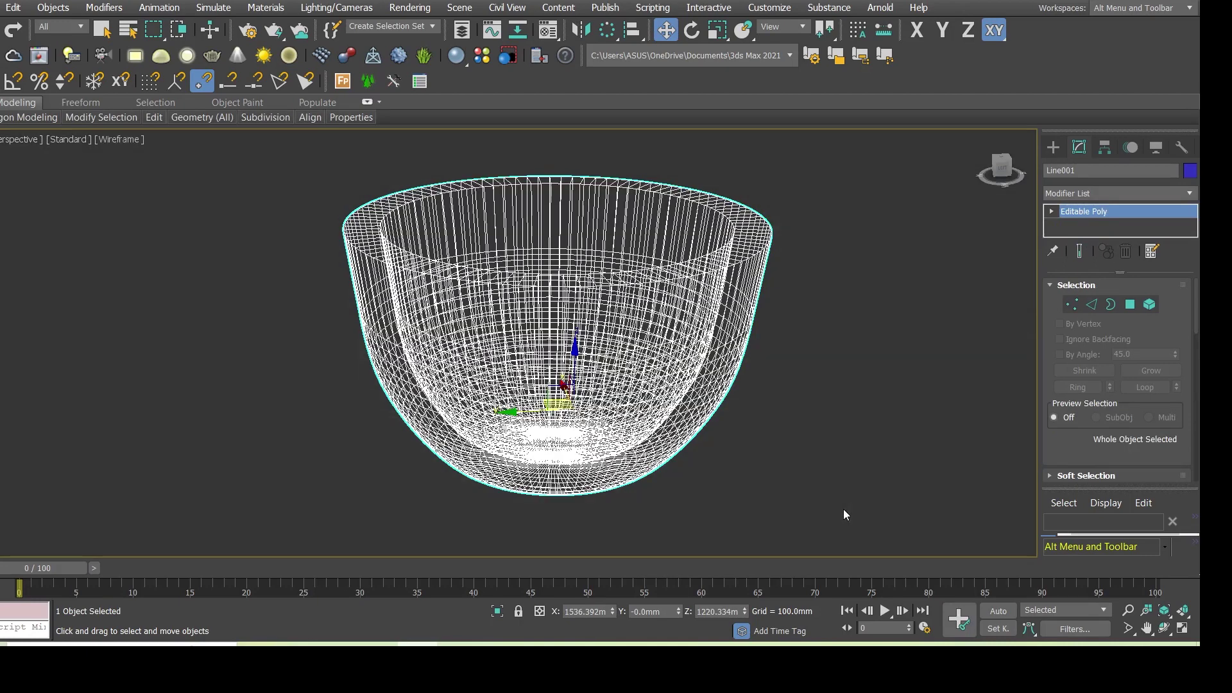
pyautogui.press('F4')
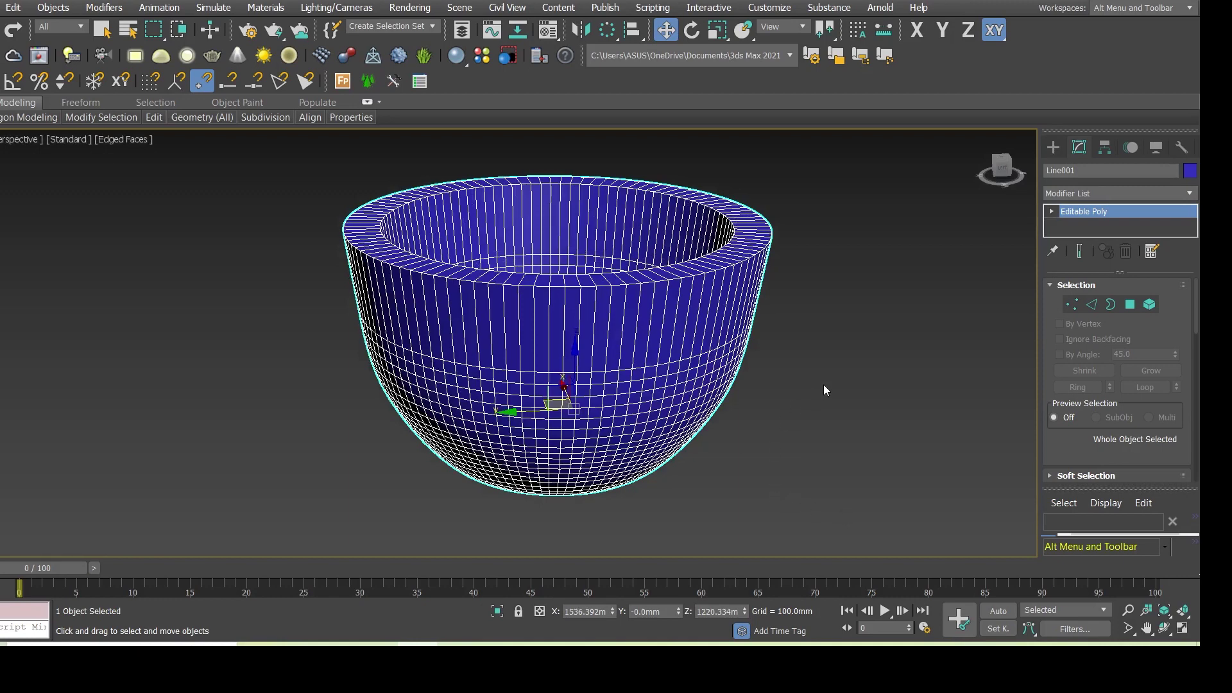
pyautogui.click(824, 385)
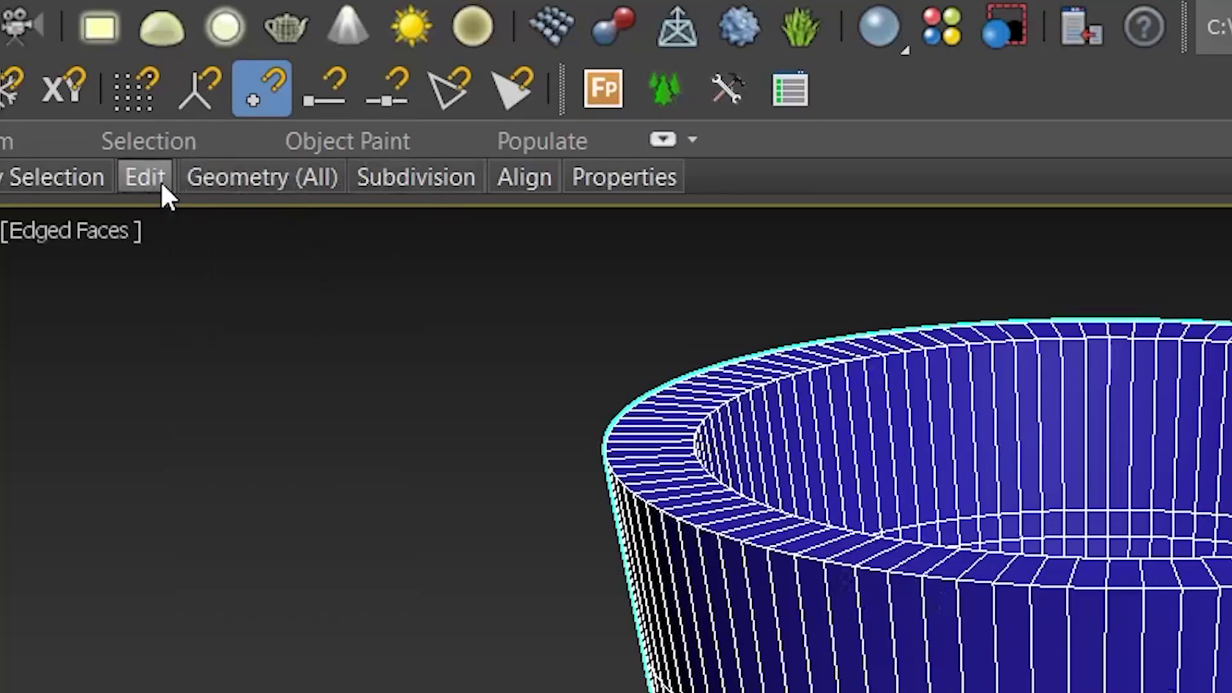
pyautogui.moveTo(154, 116)
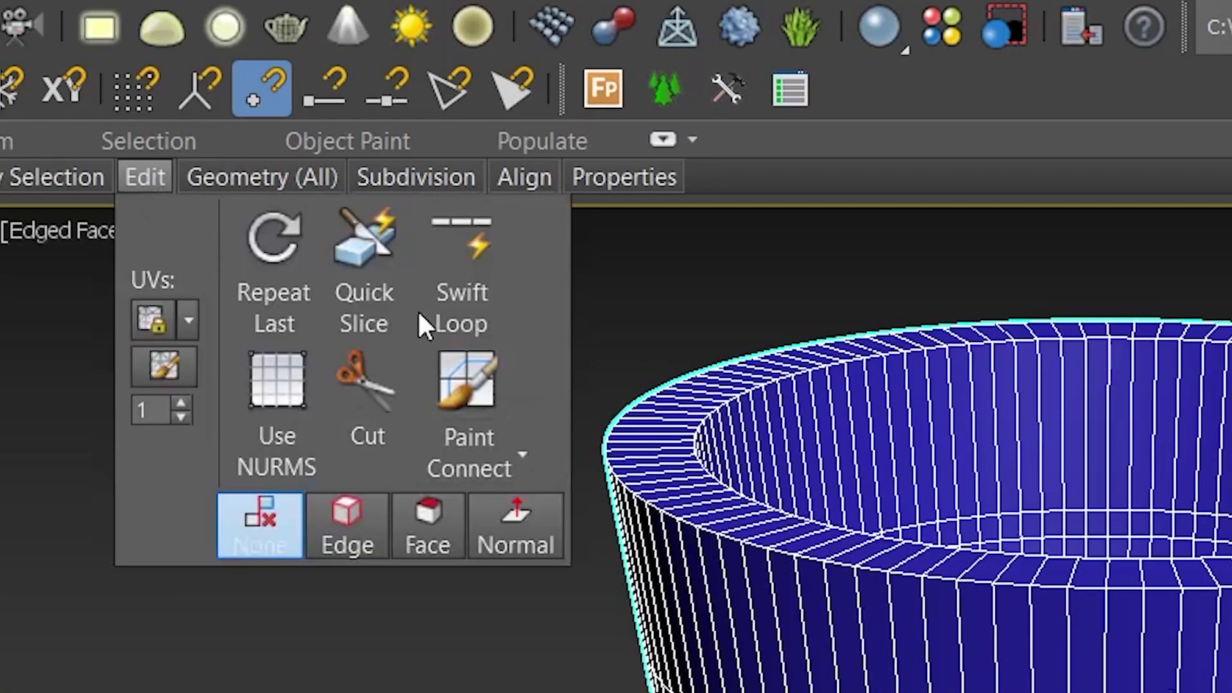
# Step: Insert two Swift Loop edge loops on the inner wall just below the rim
pyautogui.click(459, 279)
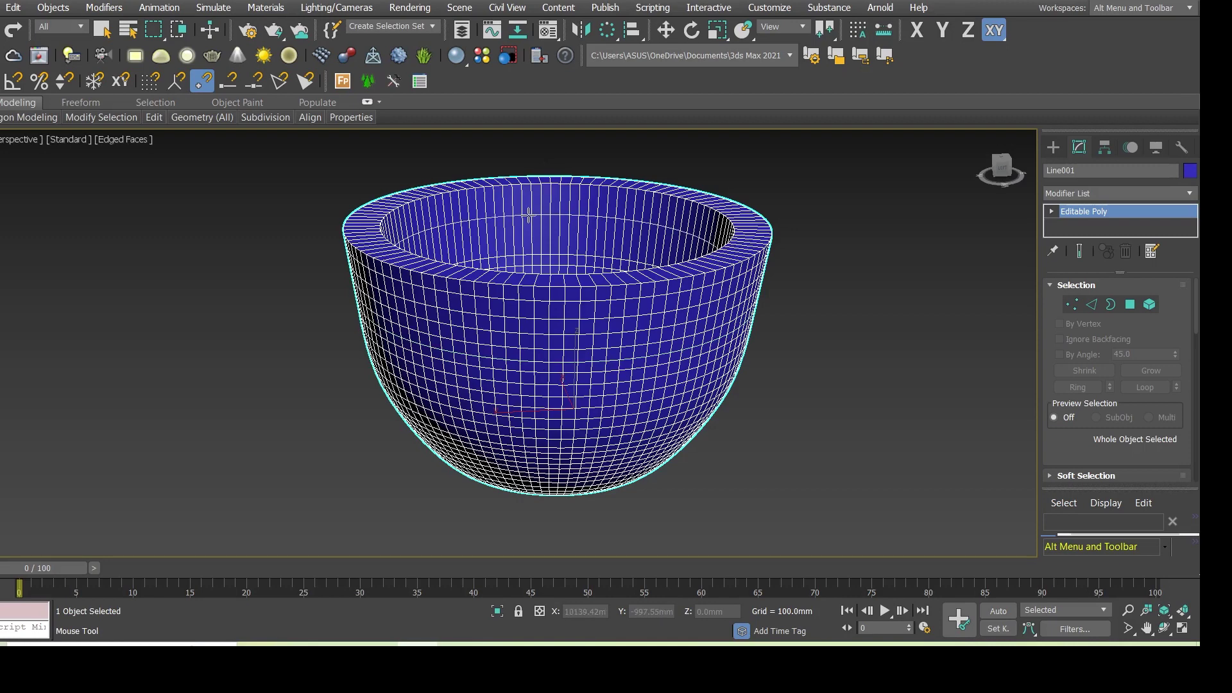
pyautogui.scroll(4, 528, 214)
pyautogui.scroll(-2, 501, 212)
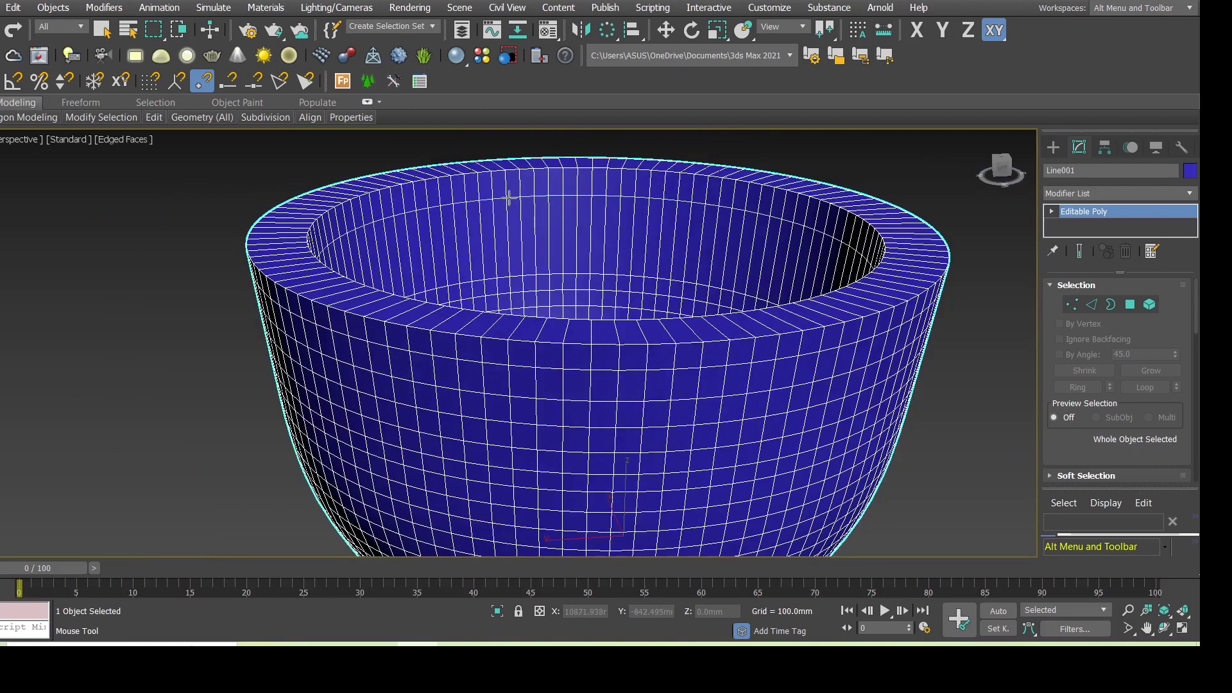
pyautogui.scroll(2, 510, 189)
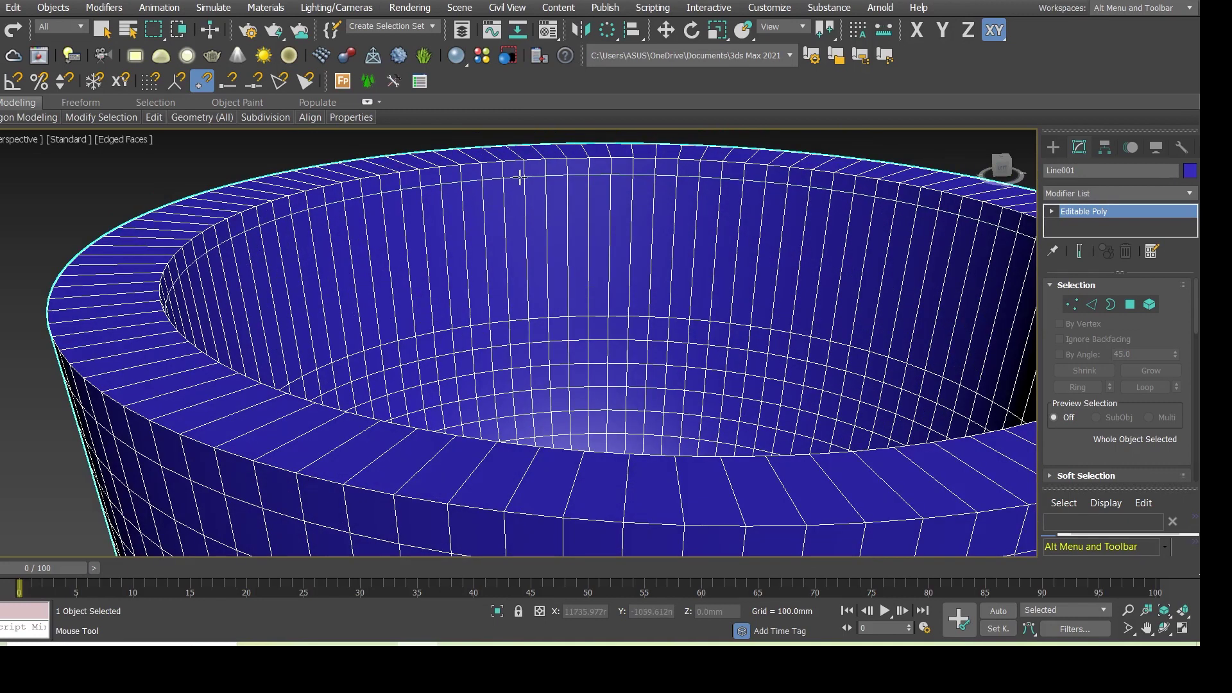
pyautogui.click(515, 177)
pyautogui.click(515, 197)
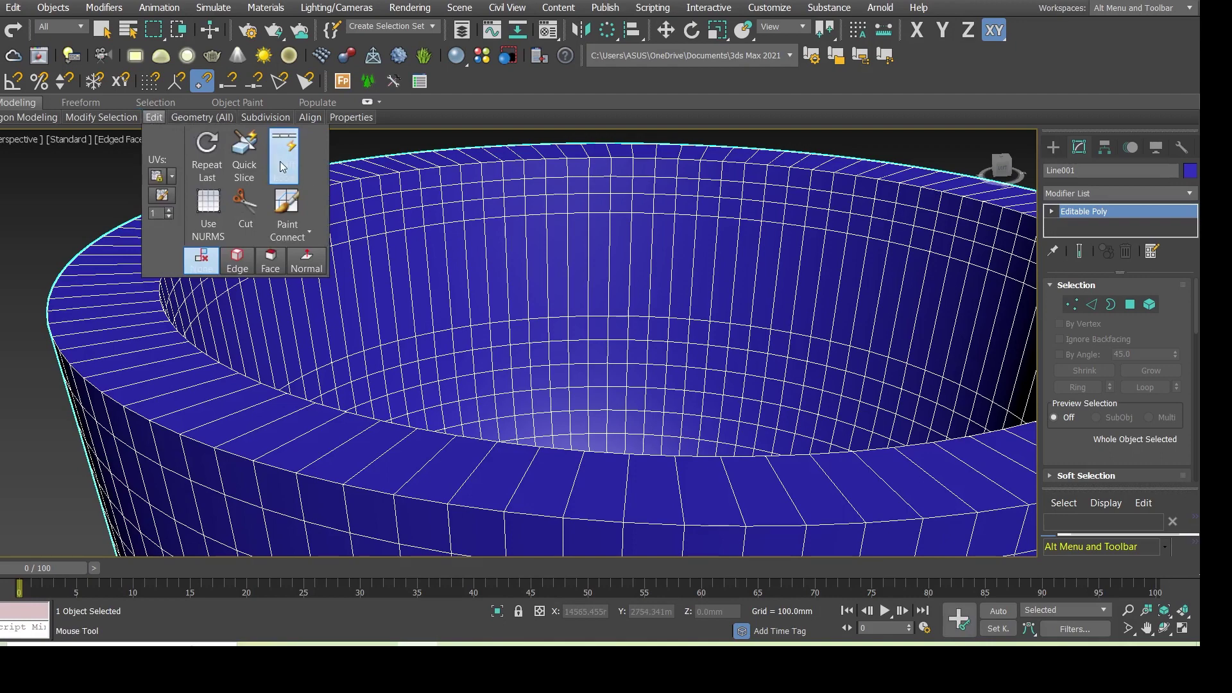
pyautogui.moveTo(154, 117)
pyautogui.click(284, 157)
pyautogui.scroll(-5, 488, 266)
pyautogui.scroll(-2, 498, 277)
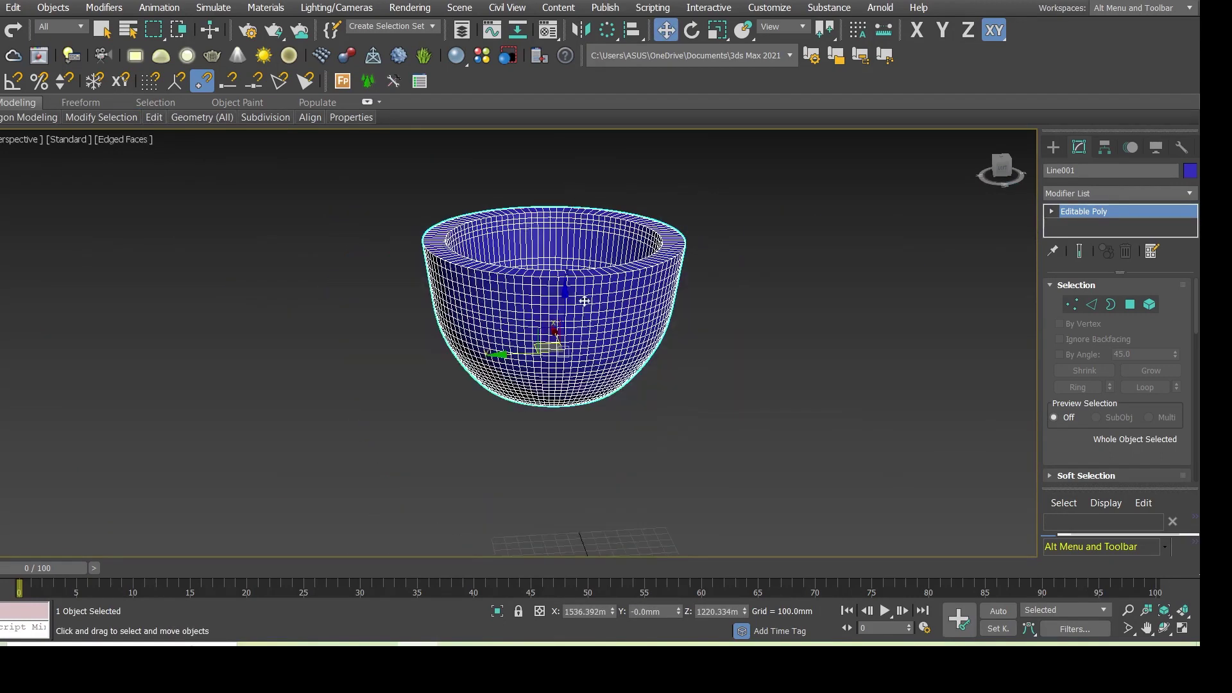
pyautogui.scroll(2, 565, 288)
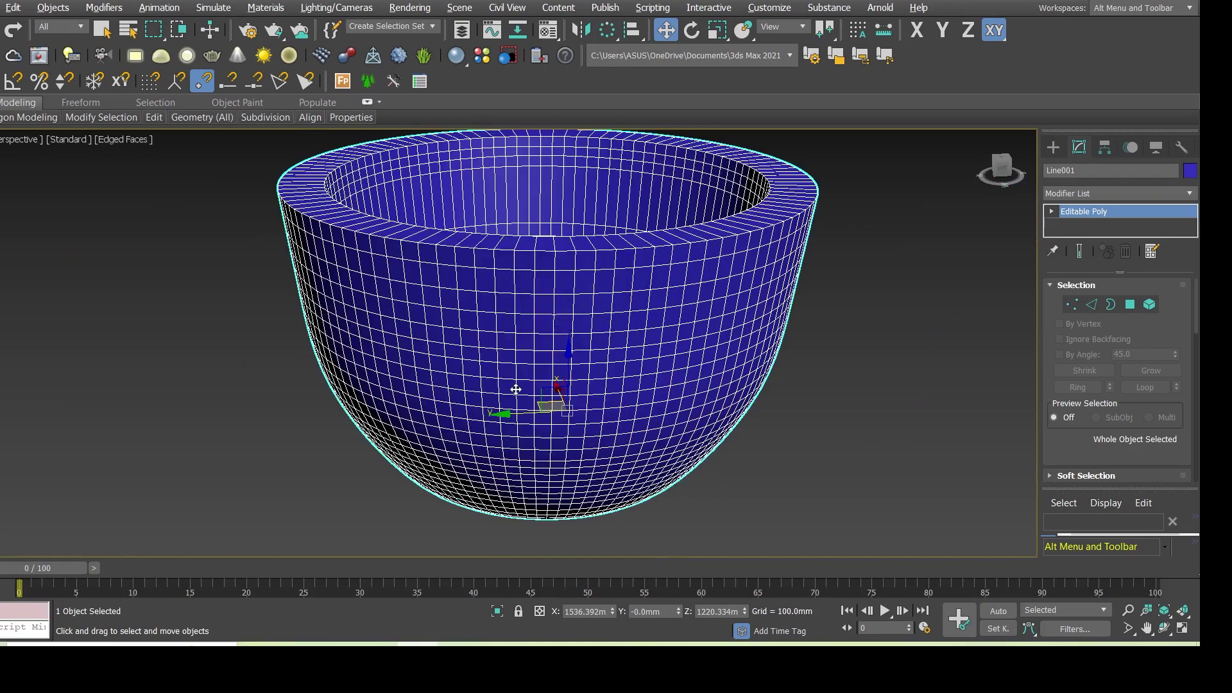
pyautogui.hotkey('alt', 'w')
# Step: Maximize the Front viewport with Alt+W and zoom in on the bowl
pyautogui.click(637, 244)
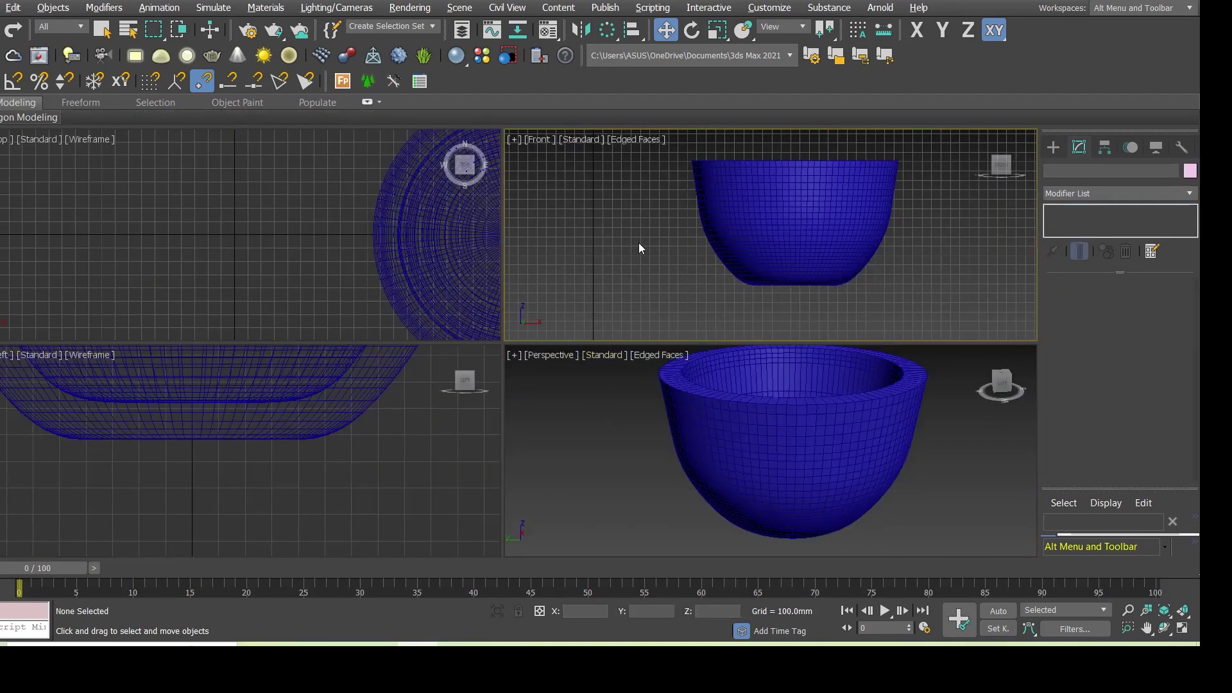
pyautogui.hotkey('alt', 'w')
pyautogui.scroll(-2, 619, 449)
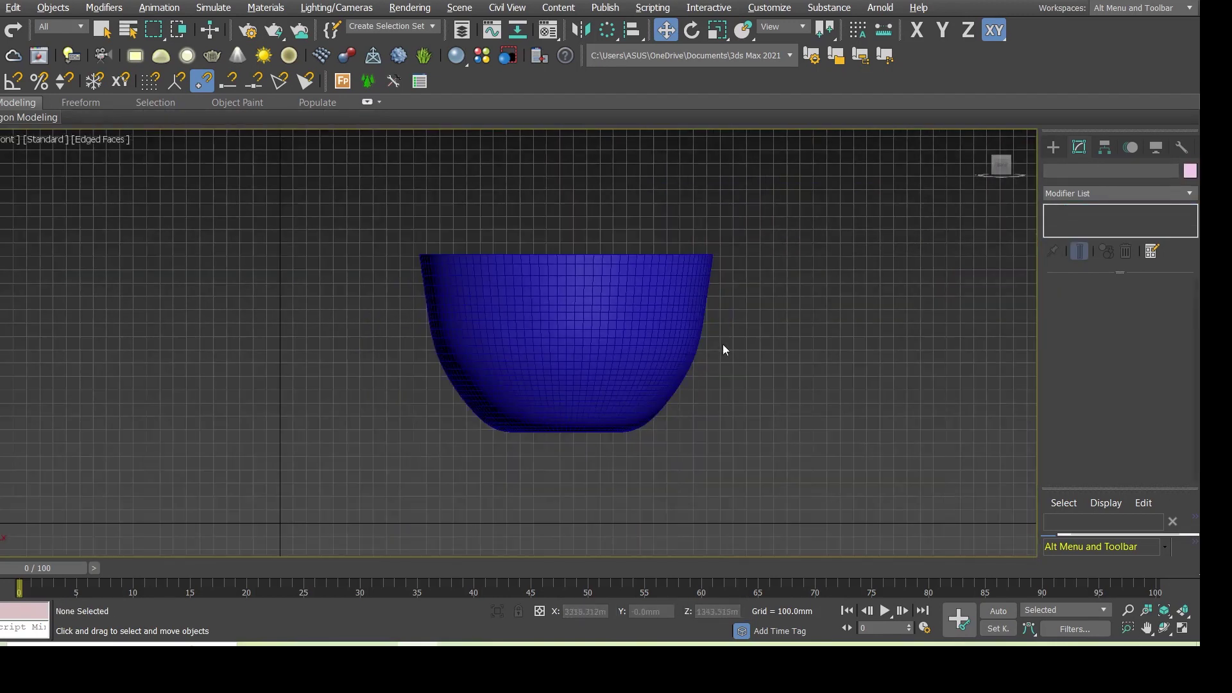
pyautogui.scroll(2, 745, 325)
pyautogui.scroll(2, 744, 301)
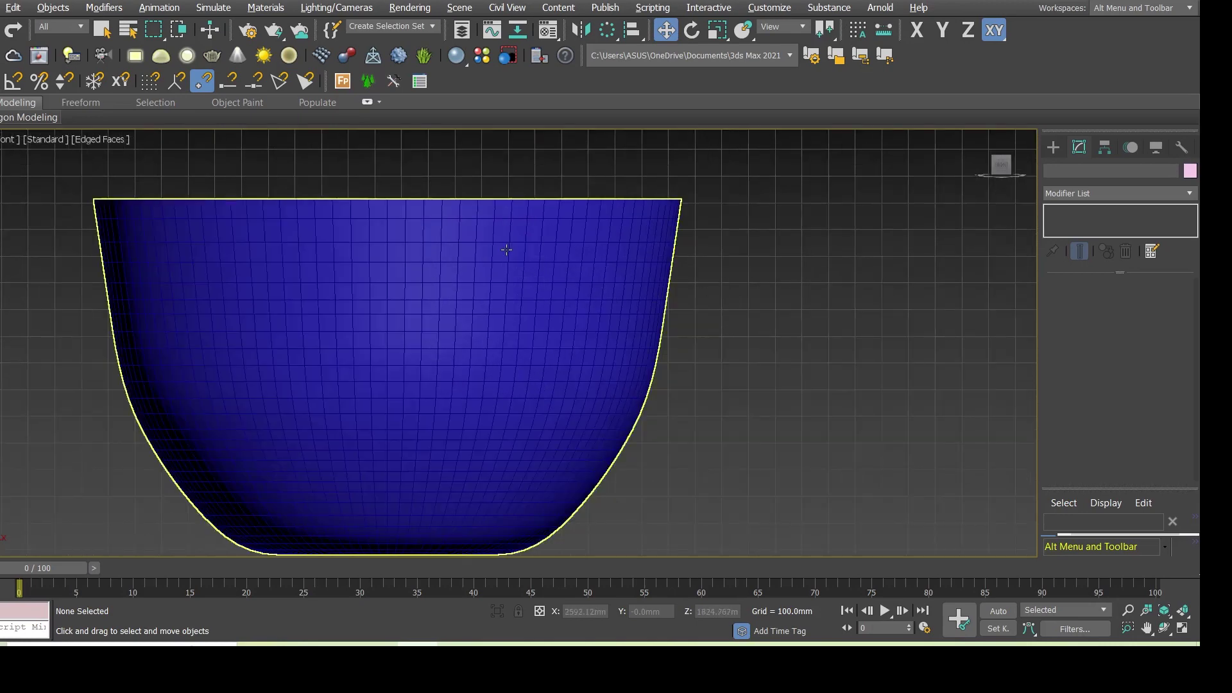
# Step: Start a Line spline with its first point on the cup's outer right wall
pyautogui.click(1052, 147)
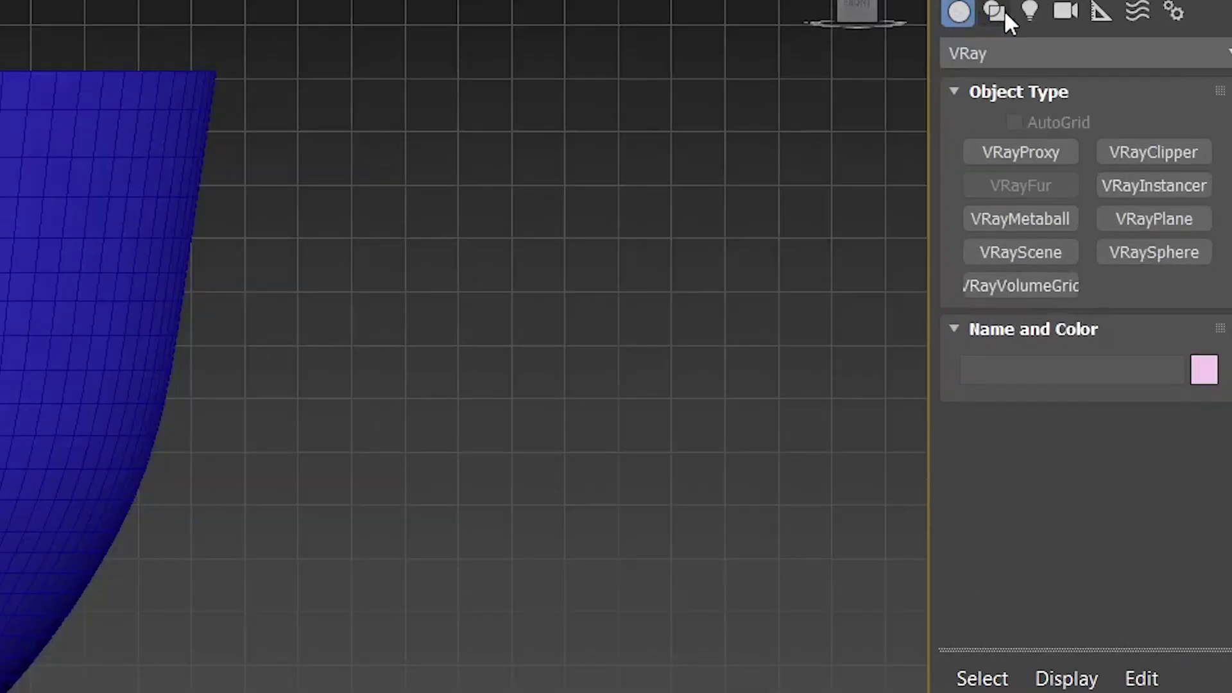
pyautogui.click(1003, 13)
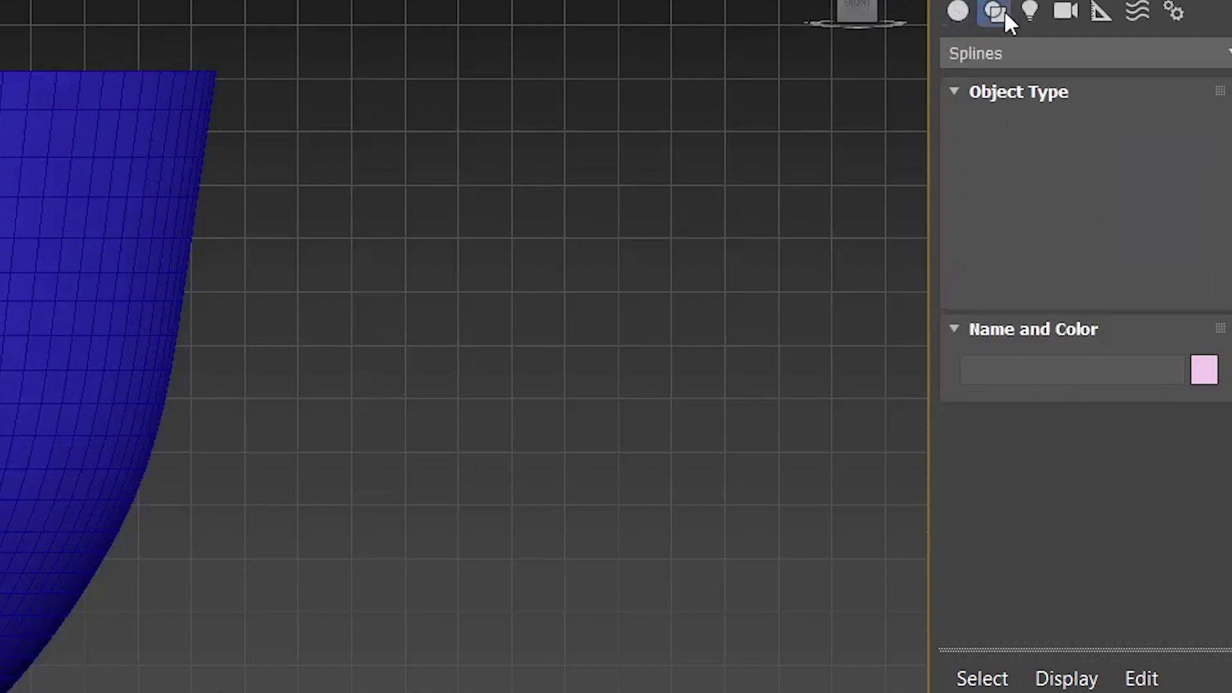
pyautogui.click(1025, 176)
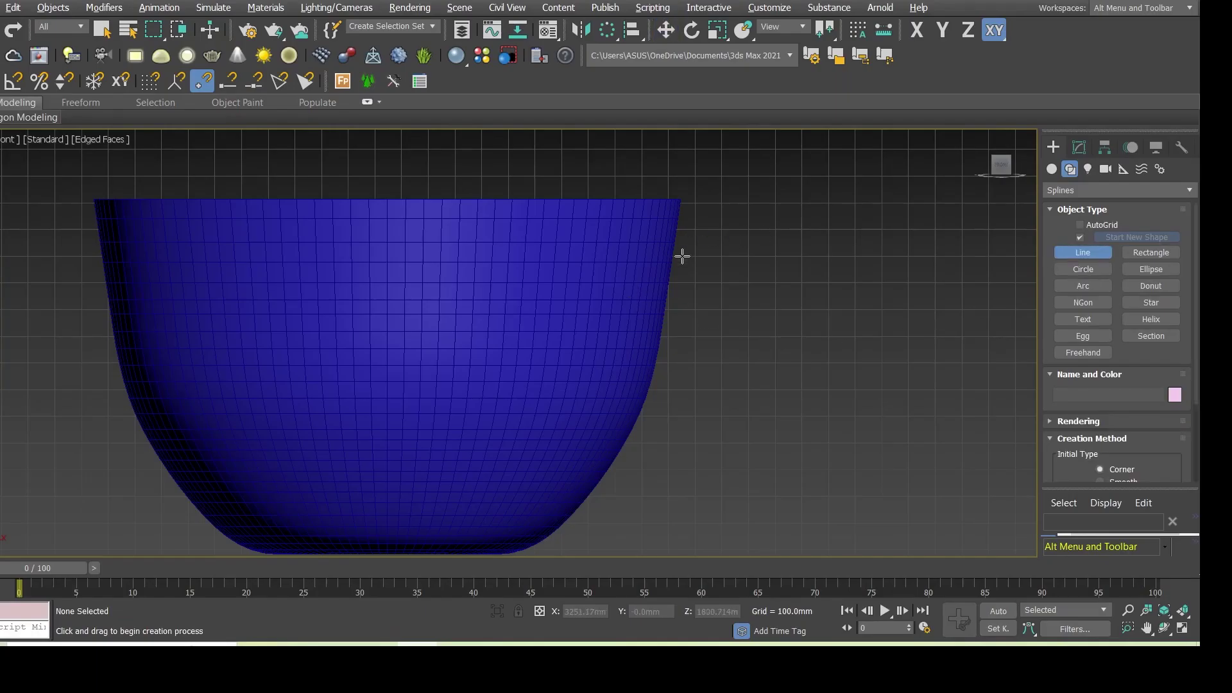
pyautogui.click(678, 256)
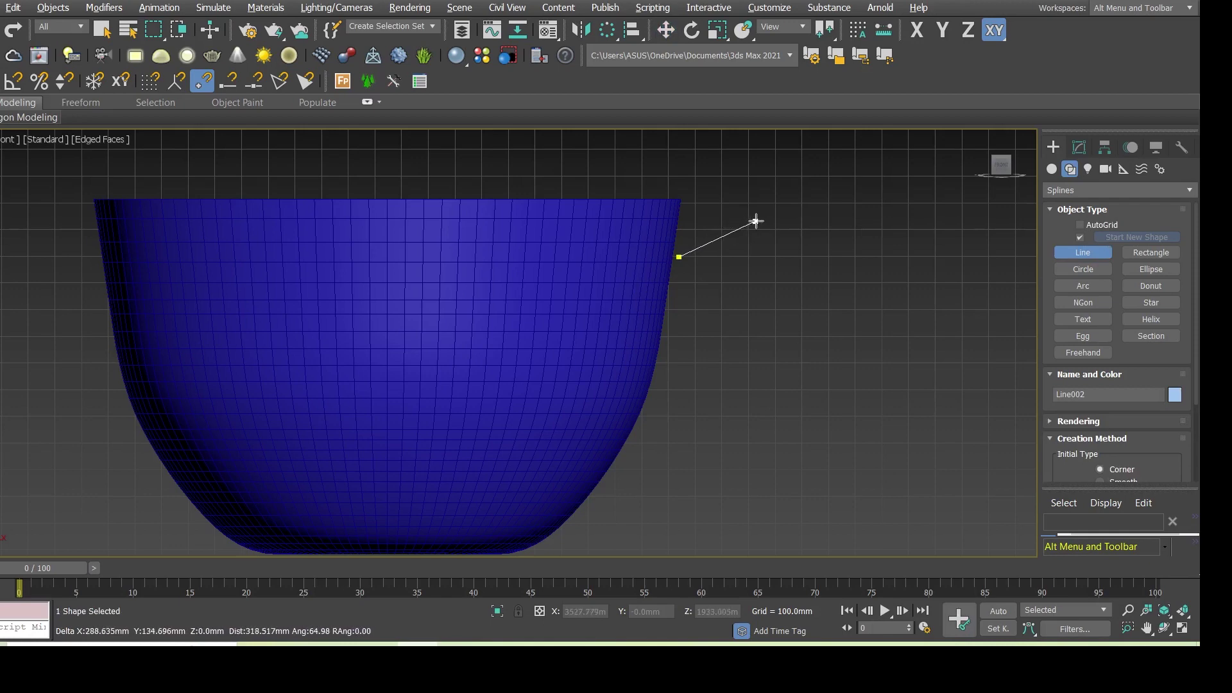
# Step: Click out the angular handle outline from the rim around to the lower wall, then enter Vertex mode
pyautogui.click(758, 221)
pyautogui.click(829, 209)
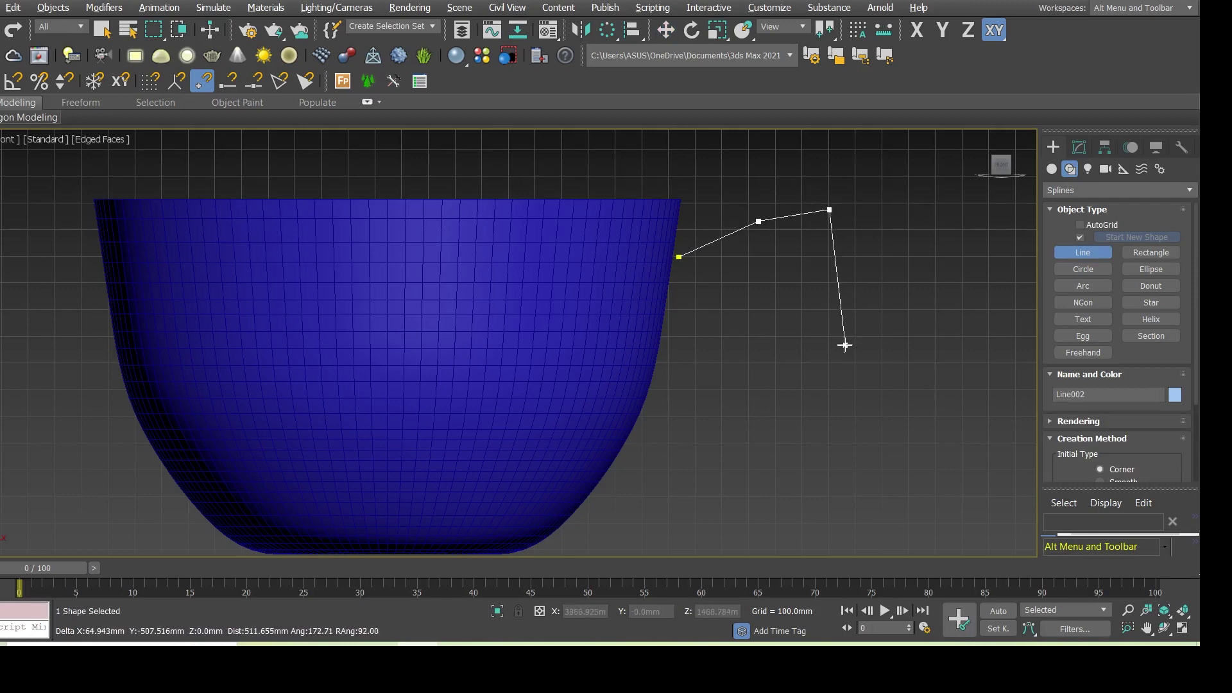
pyautogui.click(858, 309)
pyautogui.click(817, 394)
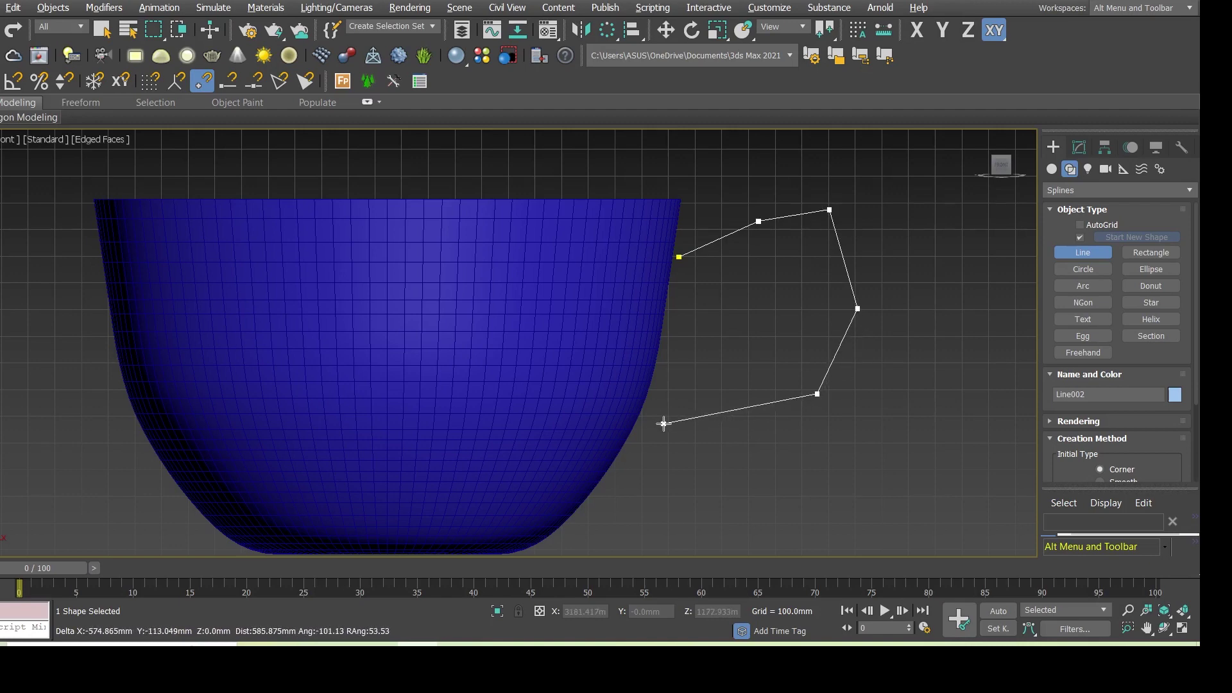
pyautogui.click(730, 420)
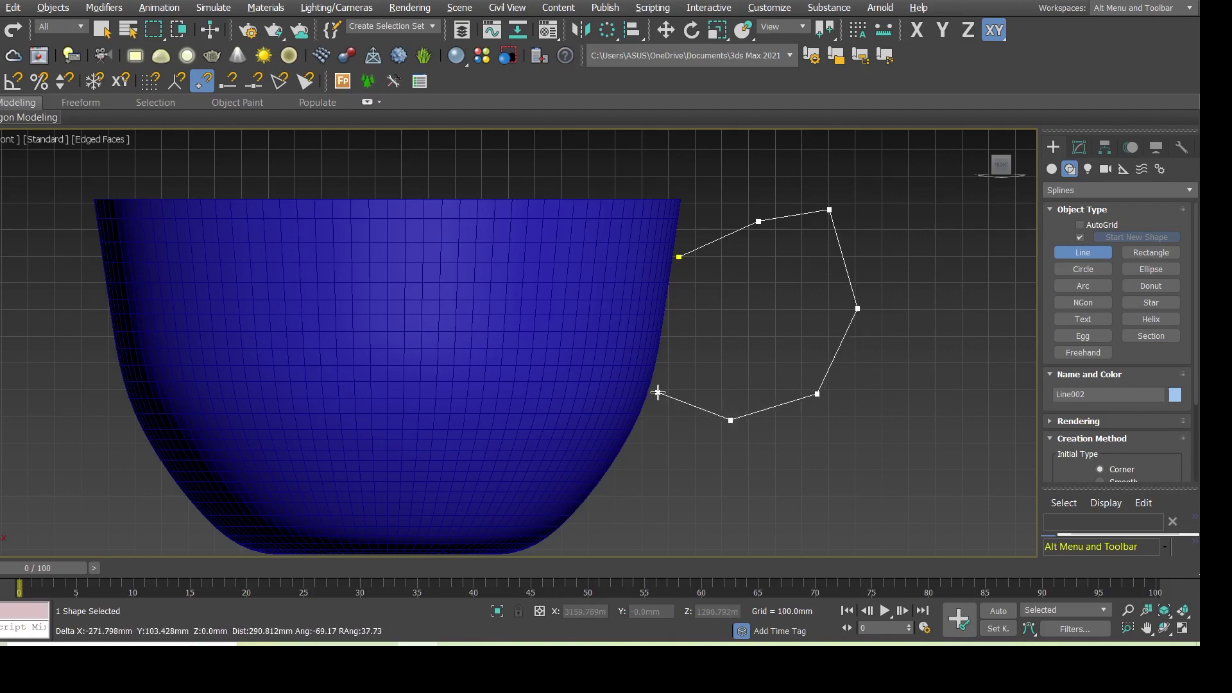
pyautogui.click(654, 408)
pyautogui.rightClick(702, 420)
pyautogui.click(1079, 146)
pyautogui.click(1094, 327)
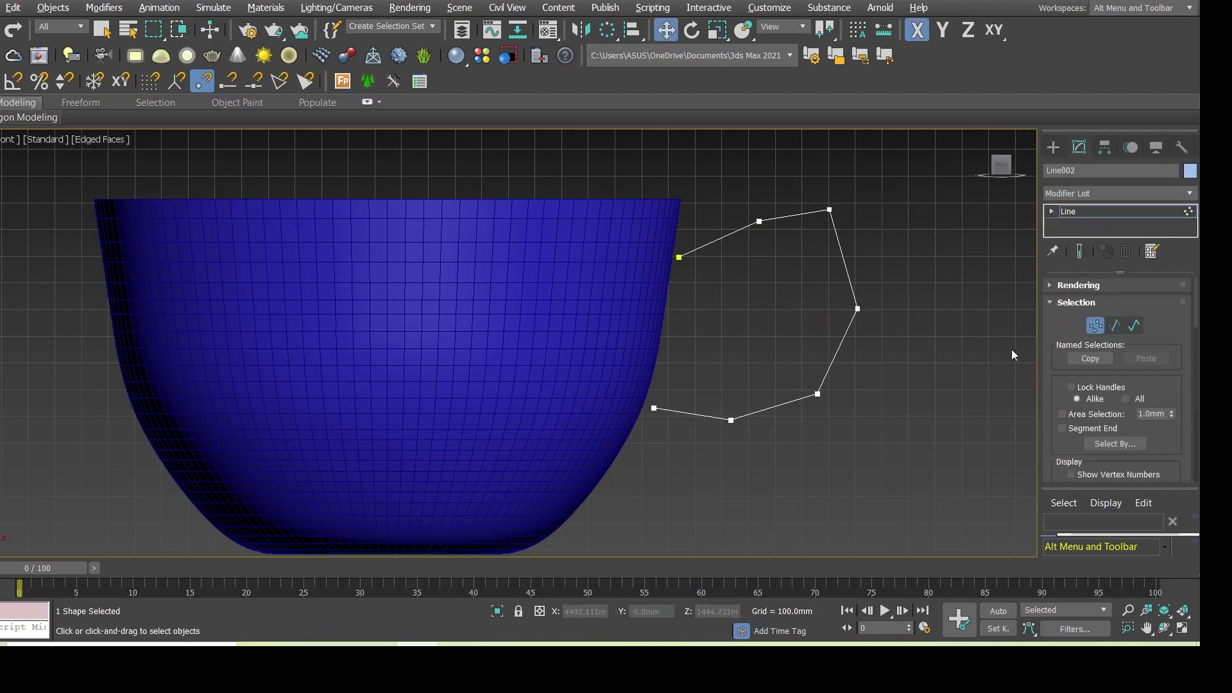
# Step: Move the top handle vertex outward and fillet the top-right corner
pyautogui.click(829, 210)
pyautogui.moveTo(828, 195)
pyautogui.mouseDown()
pyautogui.moveTo(829, 210)
pyautogui.moveTo(862, 226)
pyautogui.moveTo(861, 257)
pyautogui.moveTo(897, 268)
pyautogui.mouseUp()
pyautogui.click(906, 290)
pyautogui.scroll(-3, 1102, 390)
pyautogui.scroll(-3, 1091, 391)
pyautogui.scroll(-3, 1080, 393)
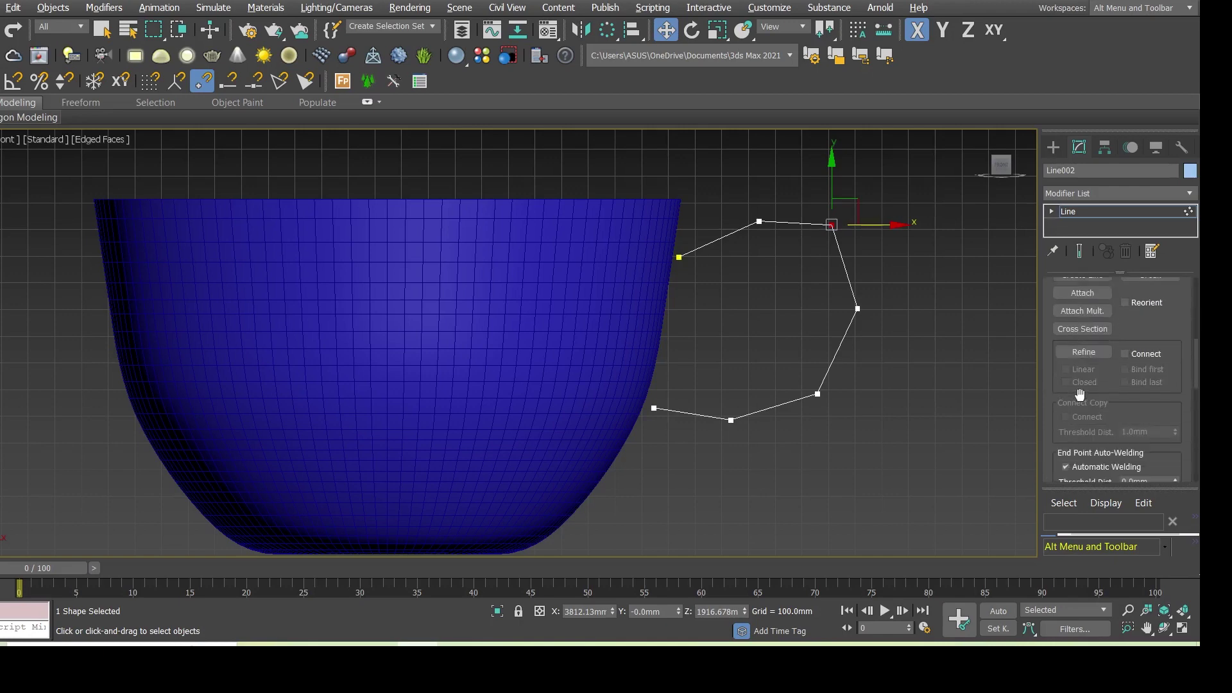
pyautogui.scroll(-2, 1080, 394)
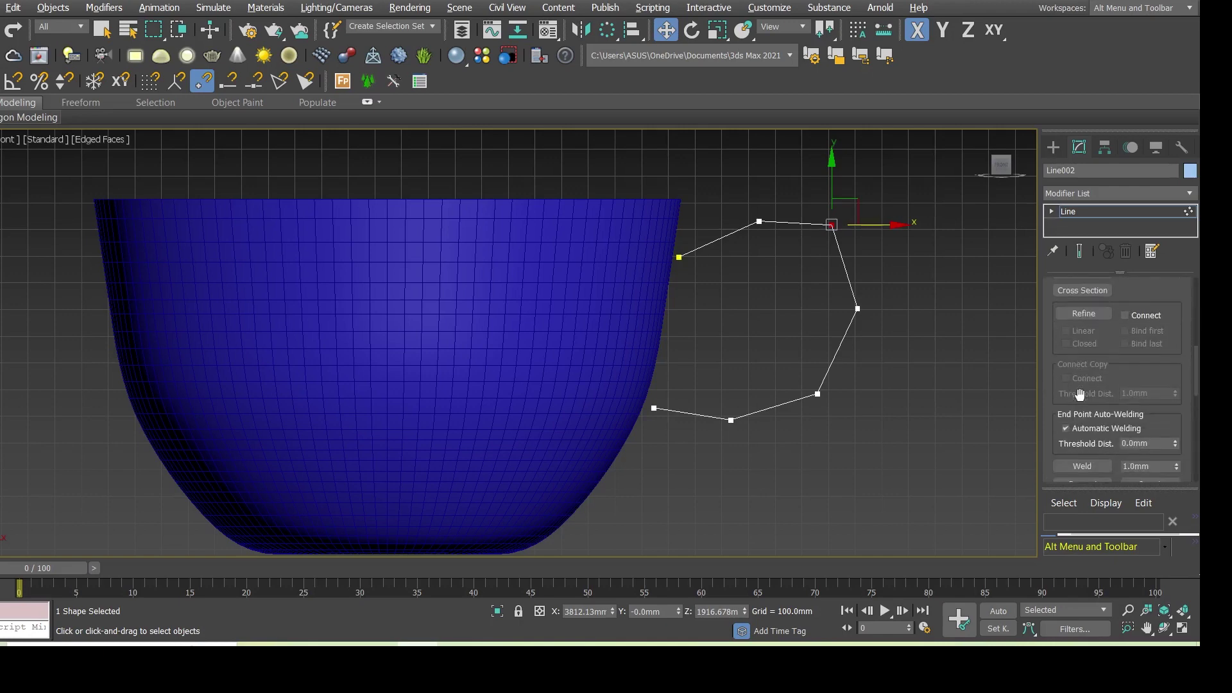
pyautogui.scroll(-3, 1080, 393)
pyautogui.scroll(-2, 1091, 389)
pyautogui.scroll(-3, 1103, 385)
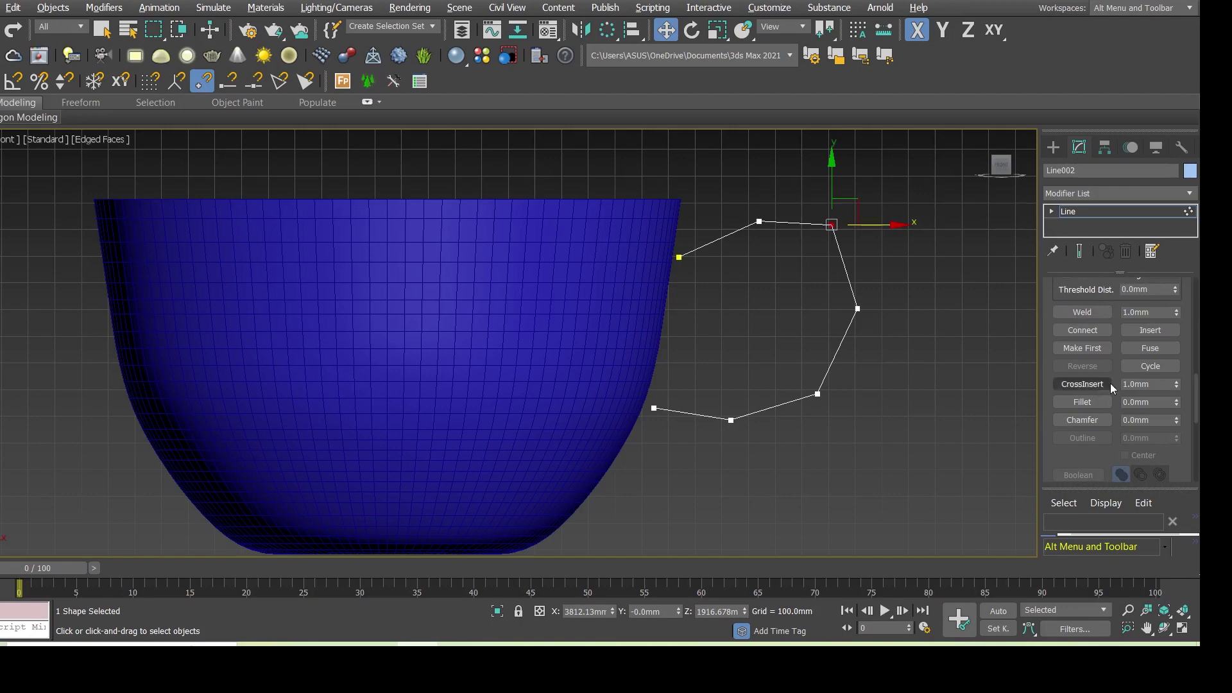
pyautogui.scroll(-4, 1084, 354)
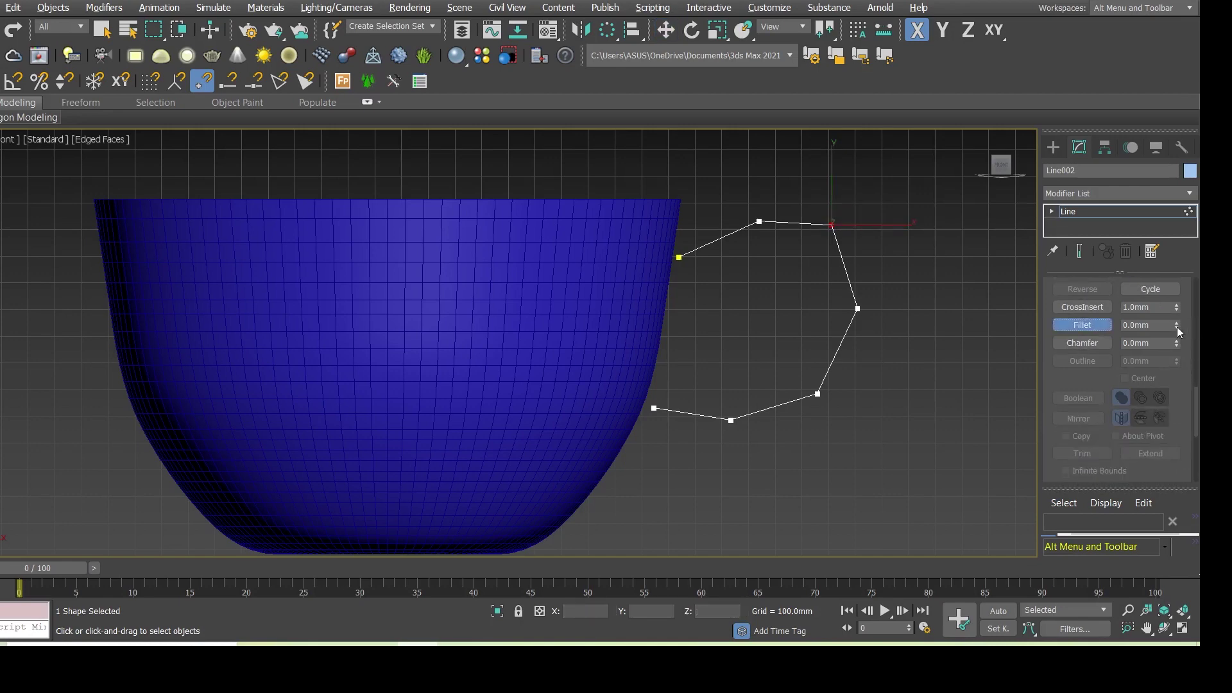
pyautogui.moveTo(1176, 325); pyautogui.dragTo(1176, 323)
# Step: Fillet the top, right-side, lower-right and lower corners, then exit Vertex level
pyautogui.click(758, 221)
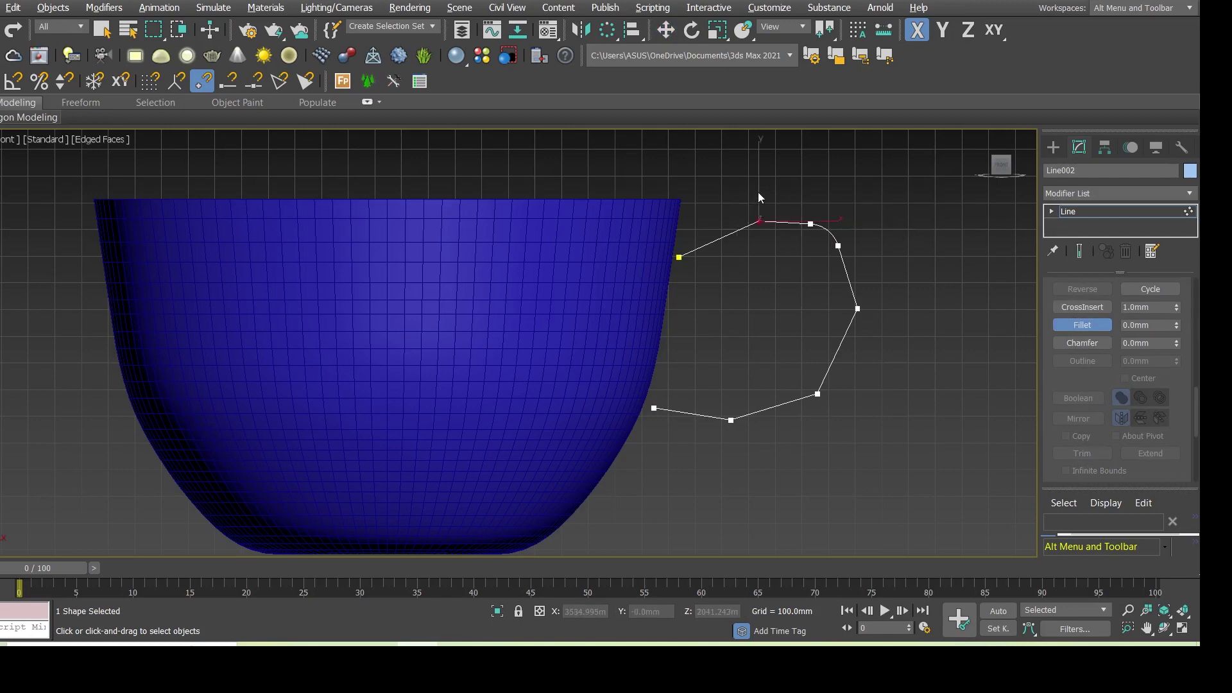
pyautogui.moveTo(758, 192); pyautogui.dragTo(762, 200)
pyautogui.moveTo(855, 307); pyautogui.dragTo(921, 264)
pyautogui.moveTo(922, 265); pyautogui.dragTo(921, 285)
pyautogui.moveTo(817, 394); pyautogui.dragTo(776, 338)
pyautogui.moveTo(731, 419); pyautogui.dragTo(707, 390)
pyautogui.click(1052, 213)
# Step: In Vertex mode, shift the handle's lower-right point slightly left
pyautogui.press('1')
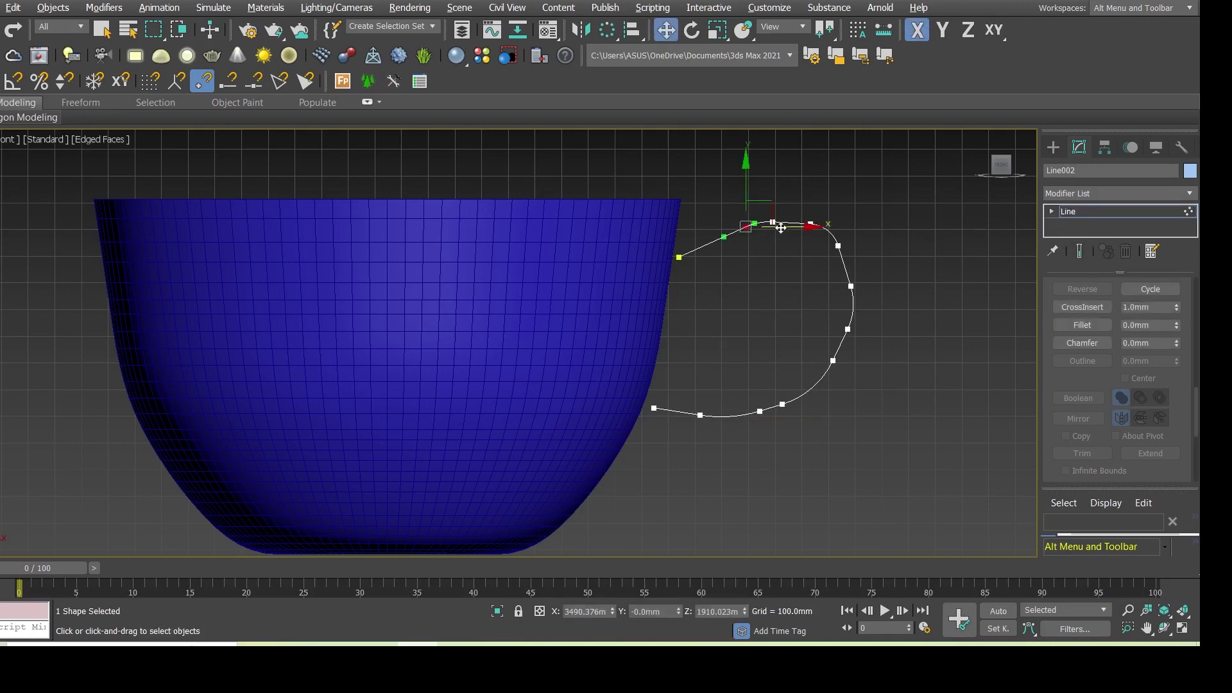
pyautogui.click(837, 244)
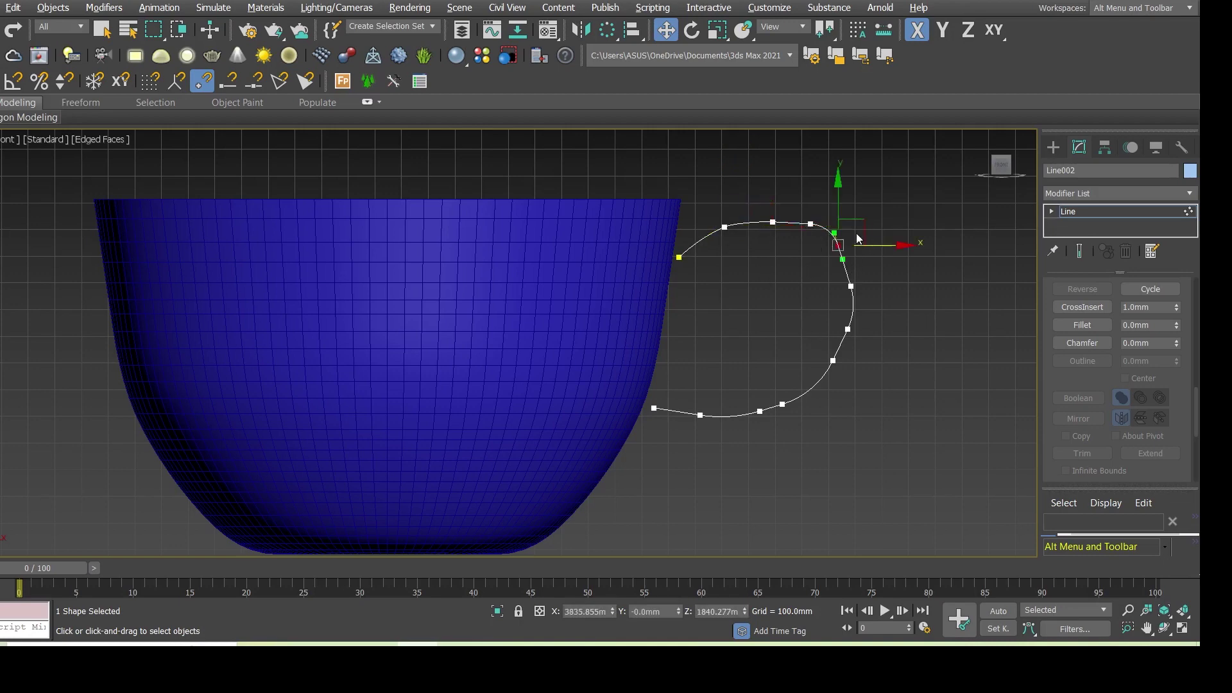
pyautogui.click(826, 277)
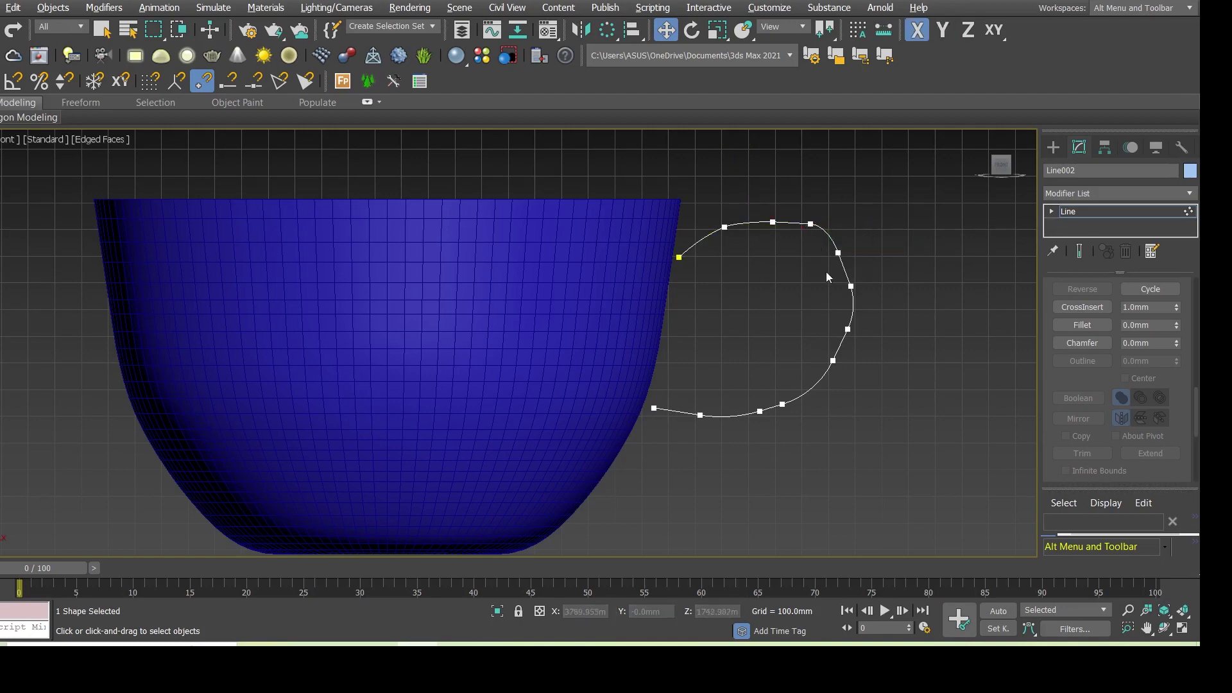
pyautogui.click(838, 252)
pyautogui.click(872, 267)
pyautogui.click(899, 352)
pyautogui.click(834, 360)
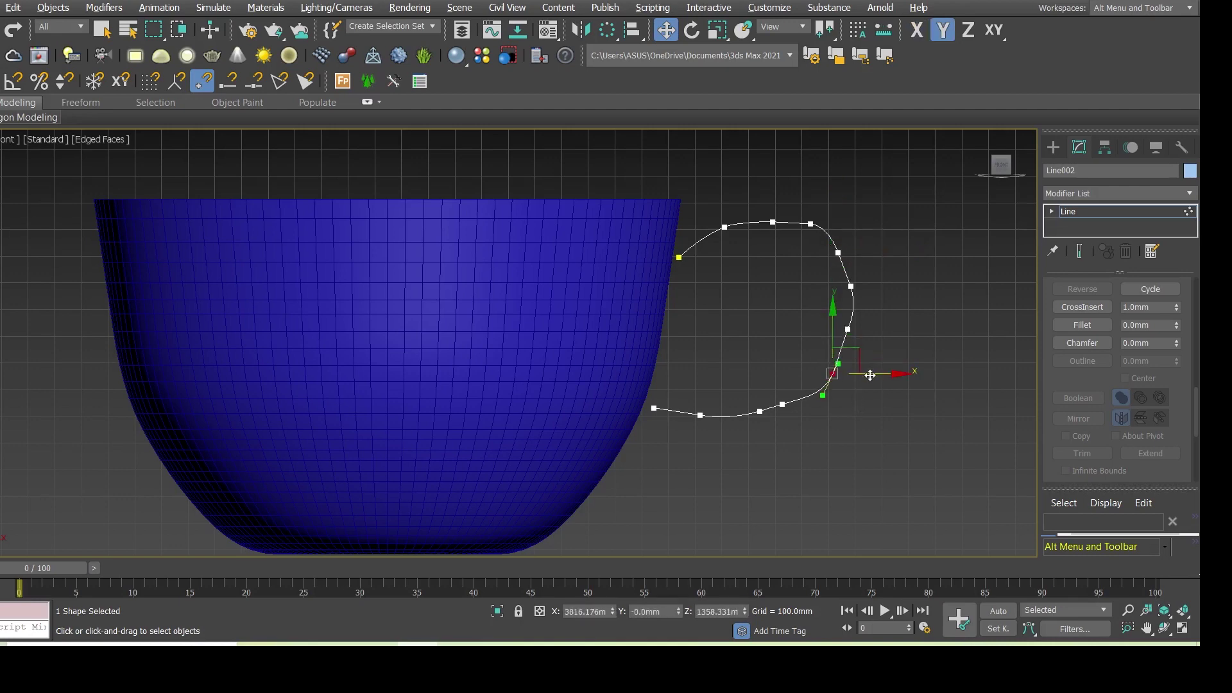
pyautogui.moveTo(870, 375); pyautogui.dragTo(863, 375)
pyautogui.click(910, 439)
# Step: Delete a point on the handle's lower curve
pyautogui.scroll(3, 760, 428)
pyautogui.click(794, 387)
pyautogui.scroll(3, 1155, 348)
pyautogui.scroll(2, 1148, 345)
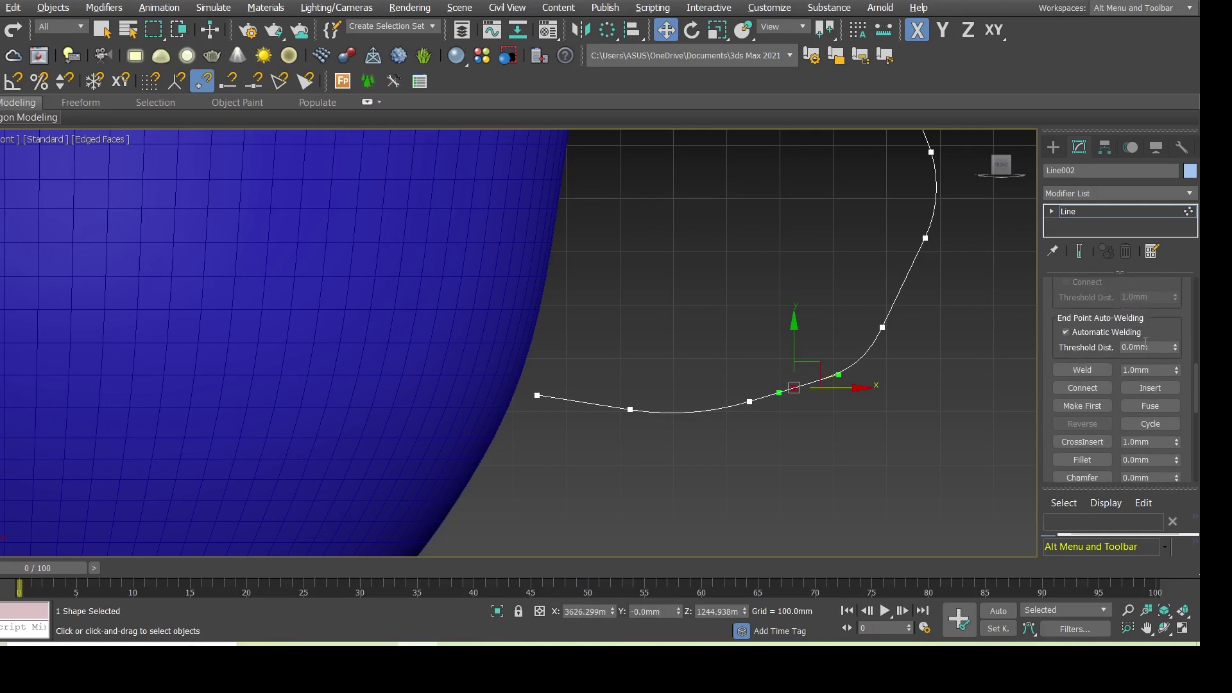
pyautogui.scroll(-2, 1145, 343)
pyautogui.scroll(-2, 1110, 372)
pyautogui.scroll(-2, 1110, 372)
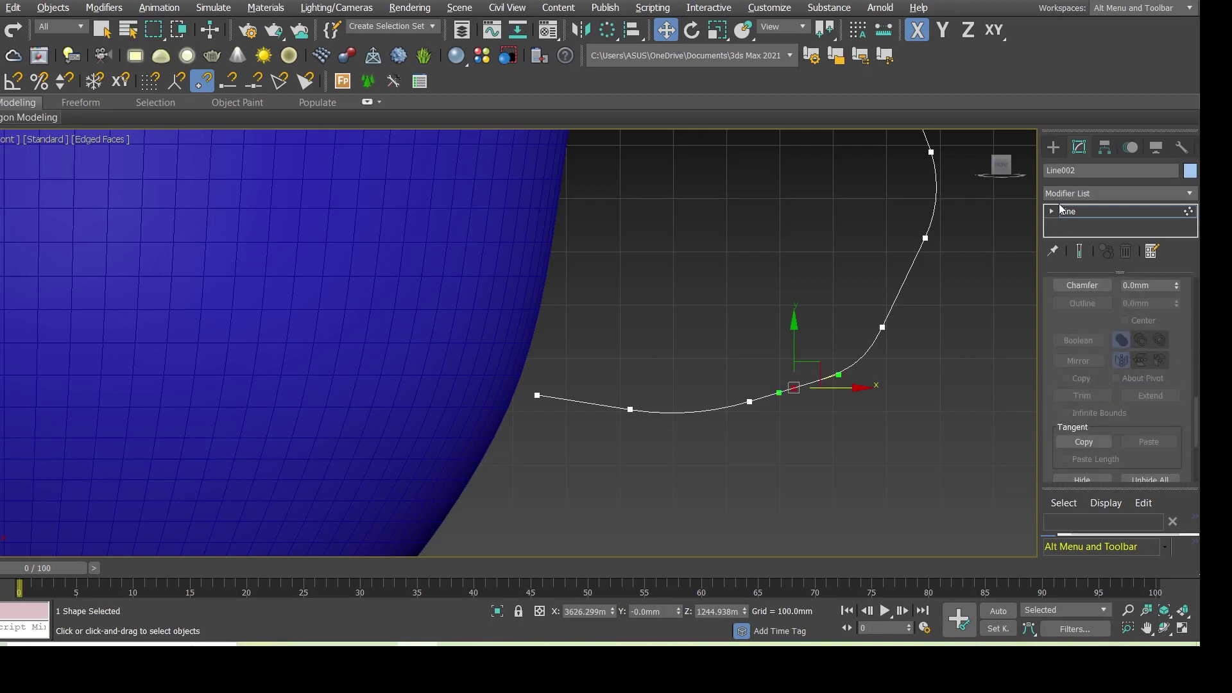
pyautogui.click(1052, 211)
pyautogui.scroll(-2, 1097, 346)
pyautogui.scroll(-1, 1097, 349)
pyautogui.scroll(-2, 1099, 360)
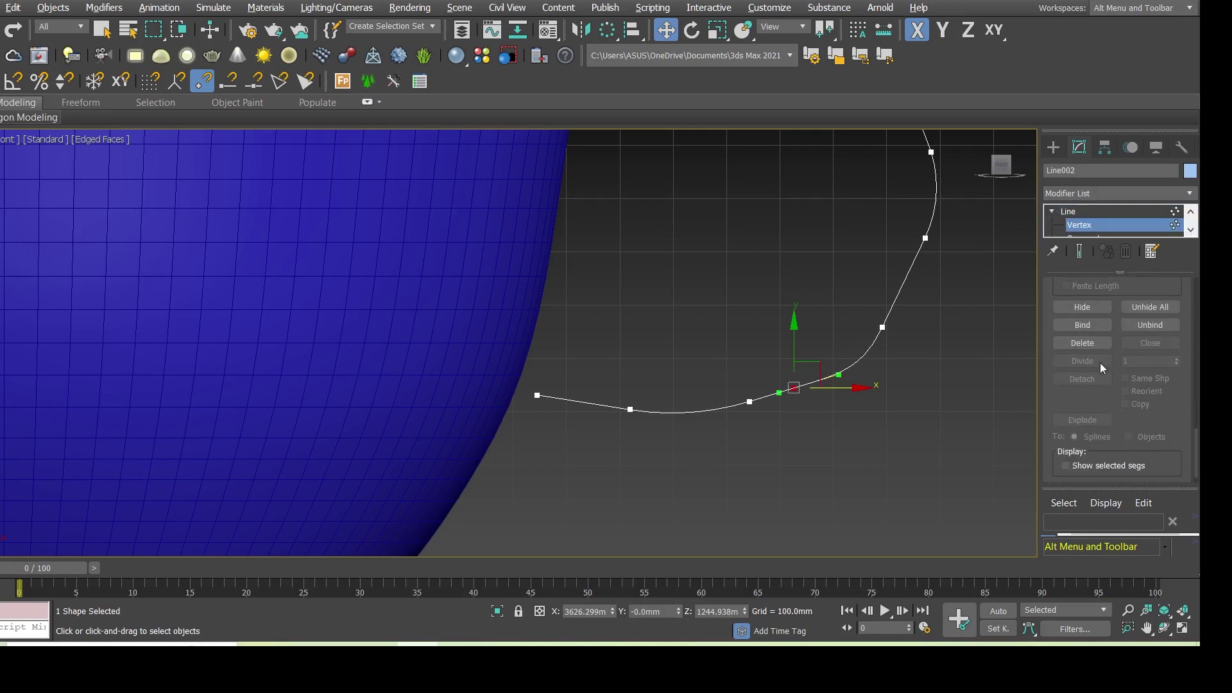
pyautogui.scroll(-2, 687, 476)
pyautogui.scroll(1, 754, 379)
pyautogui.click(1087, 345)
# Step: Delete an upper handle point, undo it, and nudge it slightly up and right
pyautogui.click(770, 202)
pyautogui.click(1071, 342)
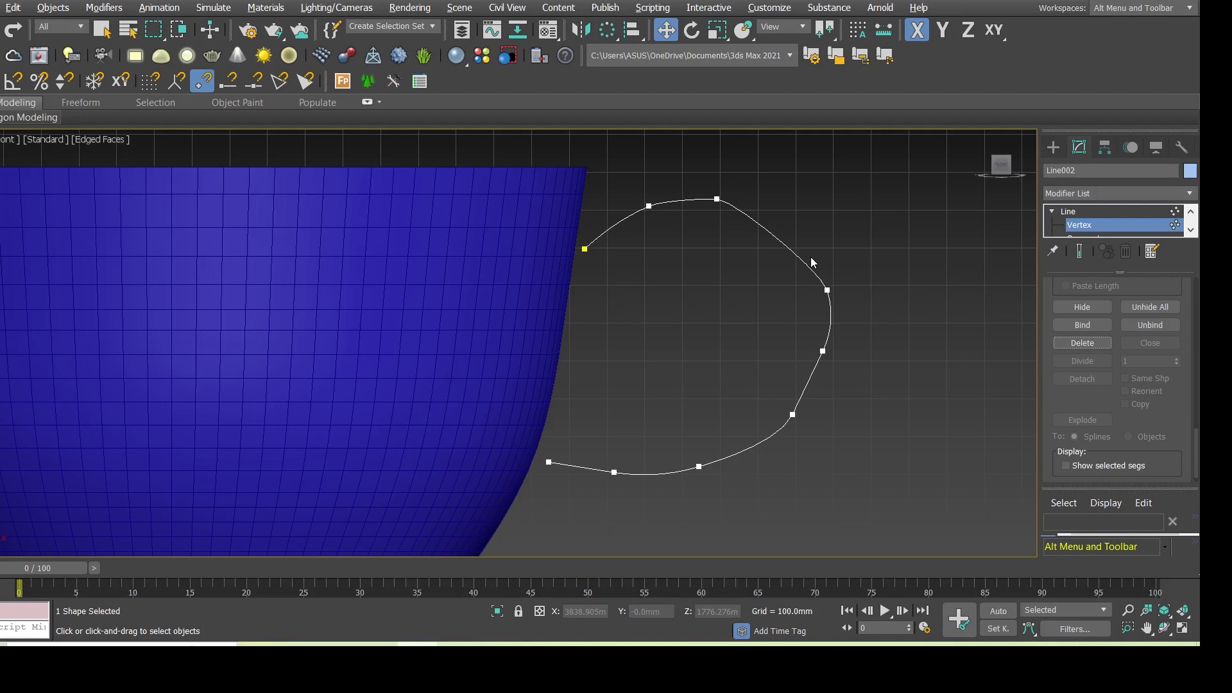
pyautogui.hotkey('ctrl', 'z')
pyautogui.moveTo(819, 219); pyautogui.dragTo(828, 215)
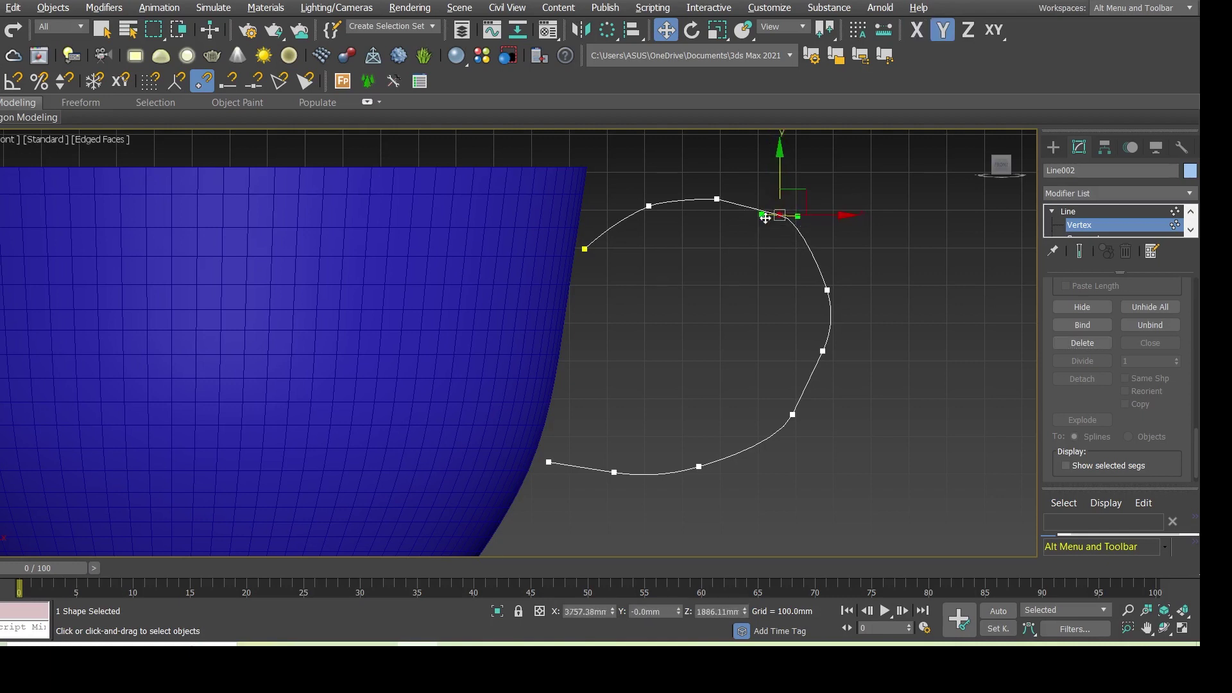
pyautogui.click(771, 285)
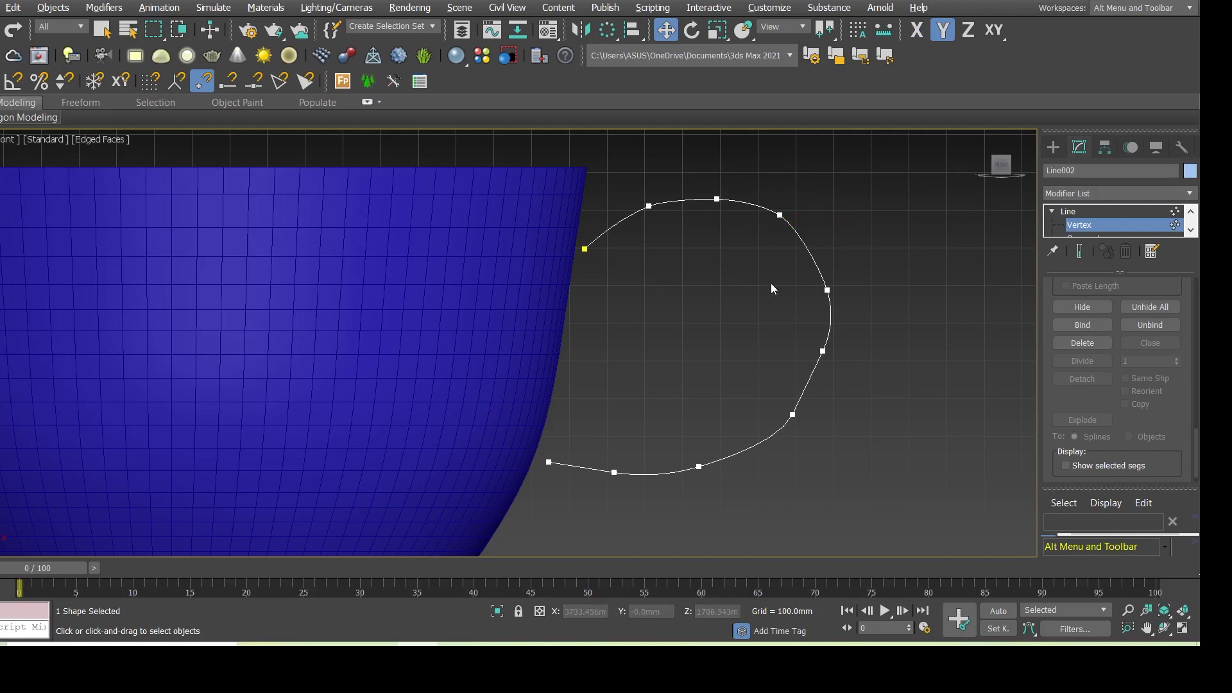
pyautogui.moveTo(675, 295); pyautogui.dragTo(698, 252, button='middle')
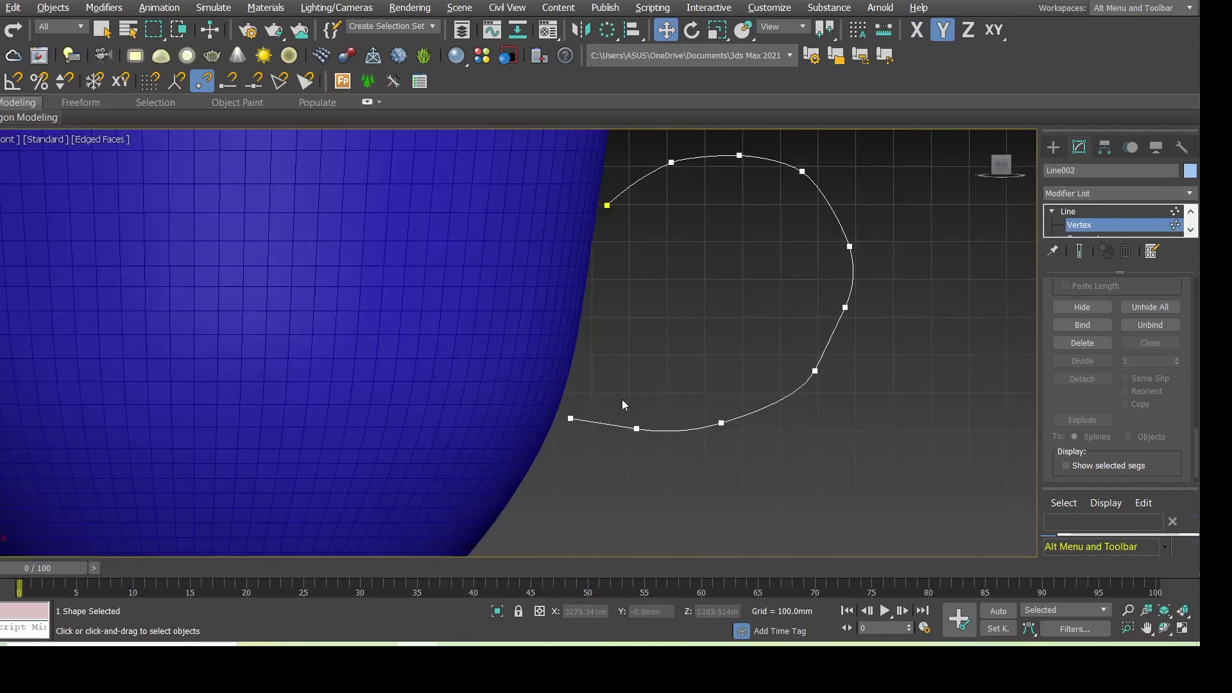
# Step: Exit Vertex level, select the bowl, and inspect it in a maximized Left view
pyautogui.click(1098, 225)
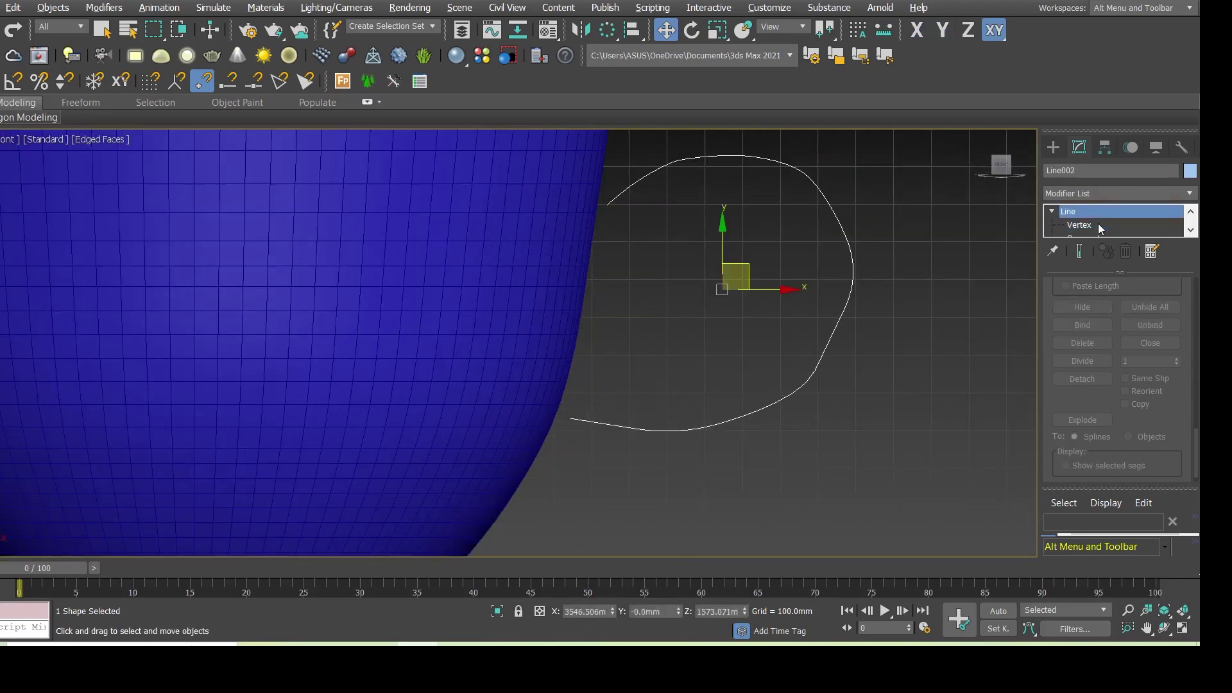
pyautogui.click(423, 268)
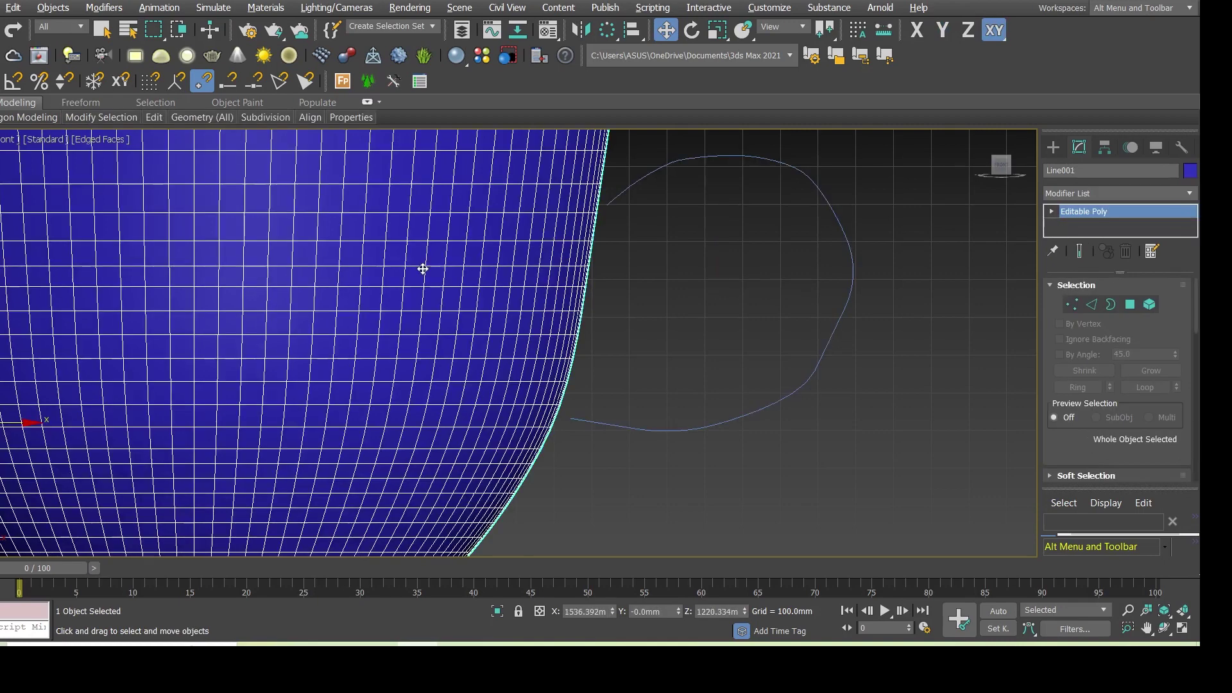
pyautogui.hotkey('alt', 'w')
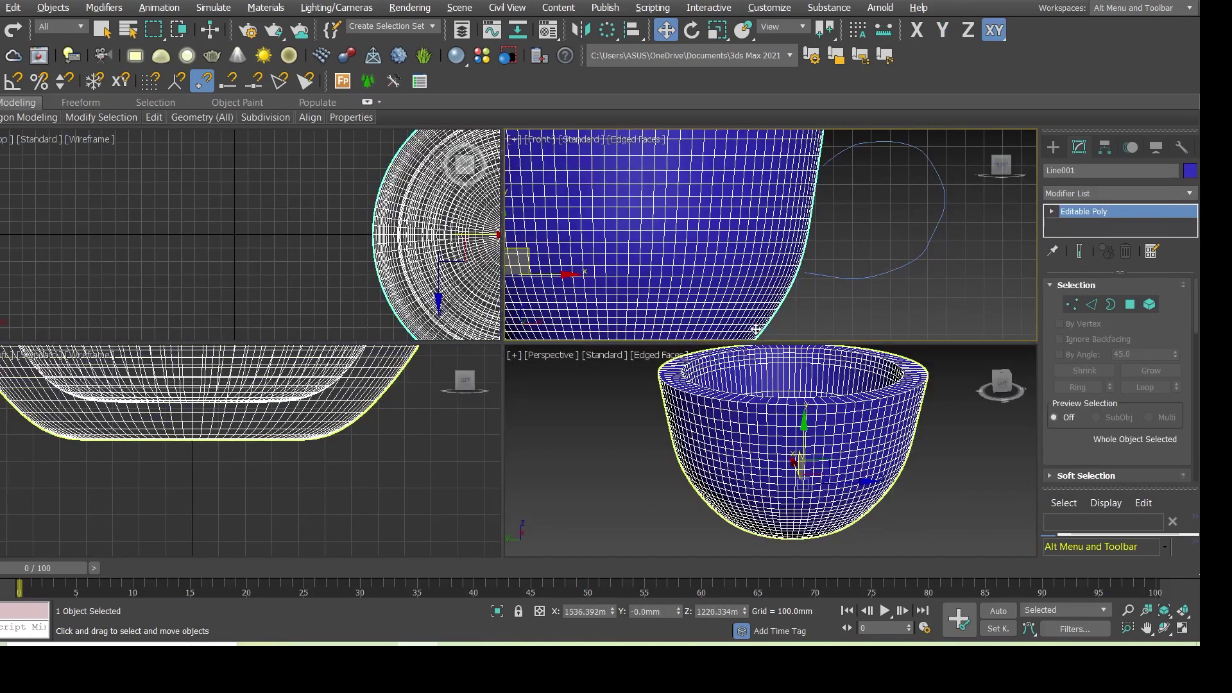
pyautogui.rightClick(401, 434)
pyautogui.hotkey('alt', 'w')
pyautogui.scroll(-2, 486, 460)
pyautogui.scroll(-2, 487, 444)
pyautogui.scroll(4, 465, 257)
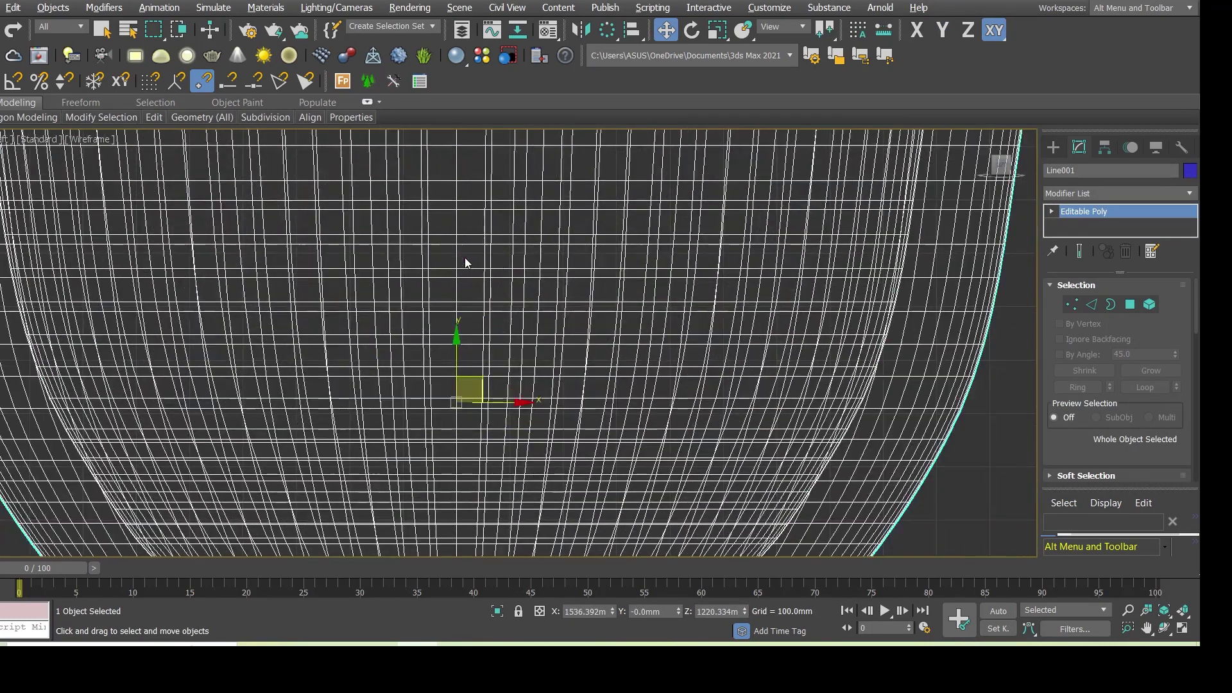
pyautogui.scroll(-2, 509, 371)
pyautogui.scroll(-2, 511, 363)
pyautogui.scroll(2, 472, 275)
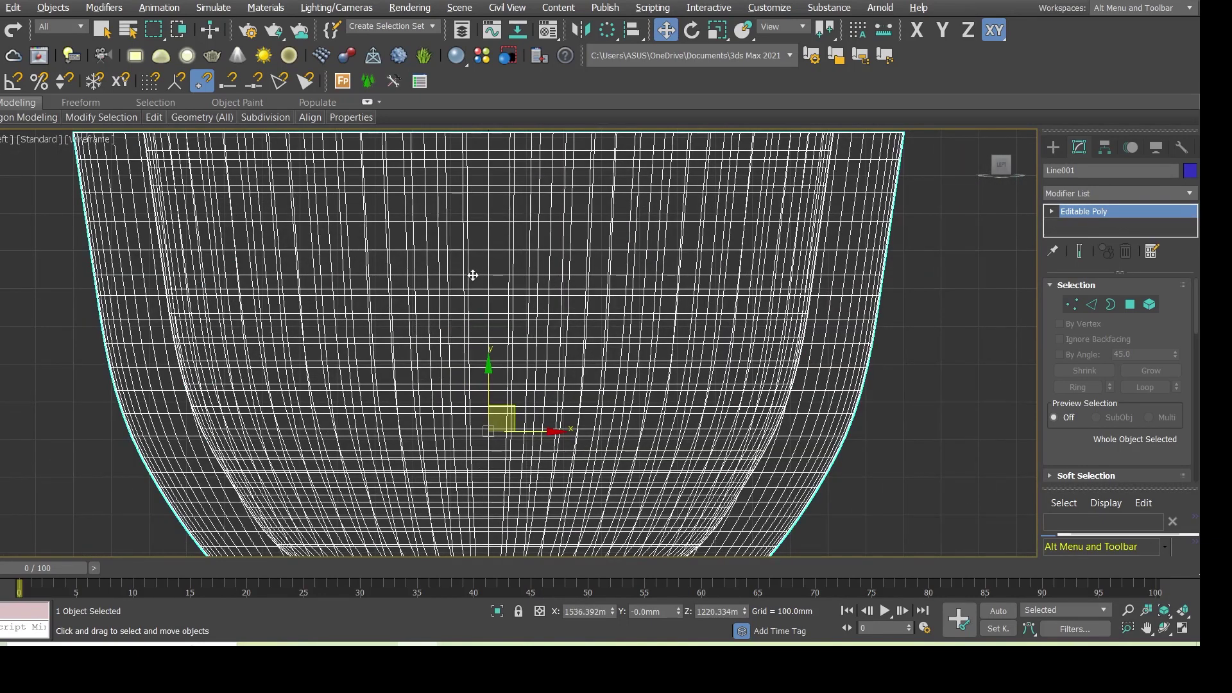
# Step: Maximize the Perspective view, select the bowl, and orbit to see it from the side
pyautogui.hotkey('alt', 'w')
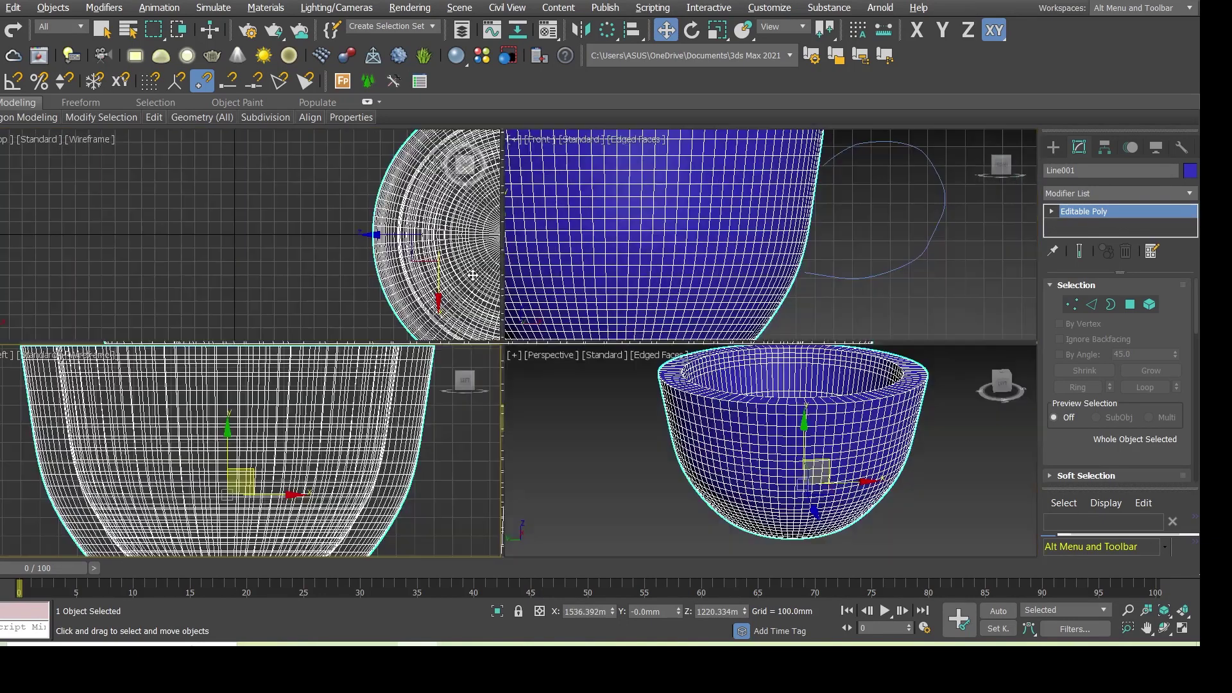
pyautogui.hotkey('alt', 'w')
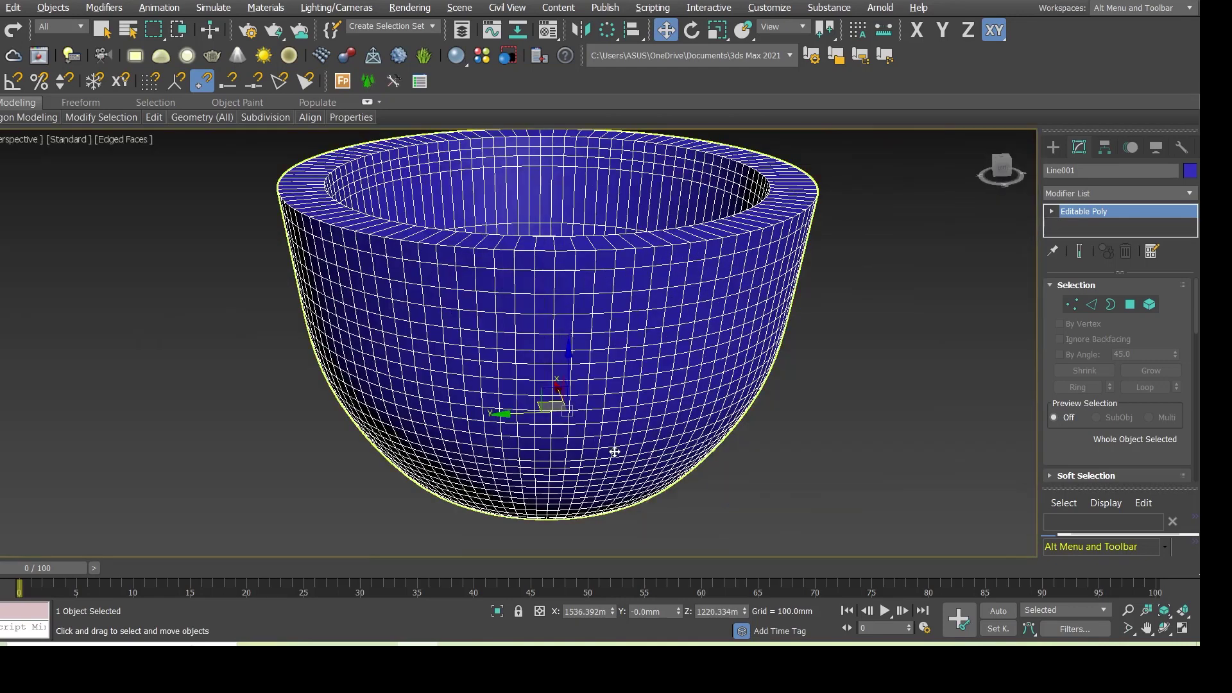
pyautogui.scroll(-3, 674, 371)
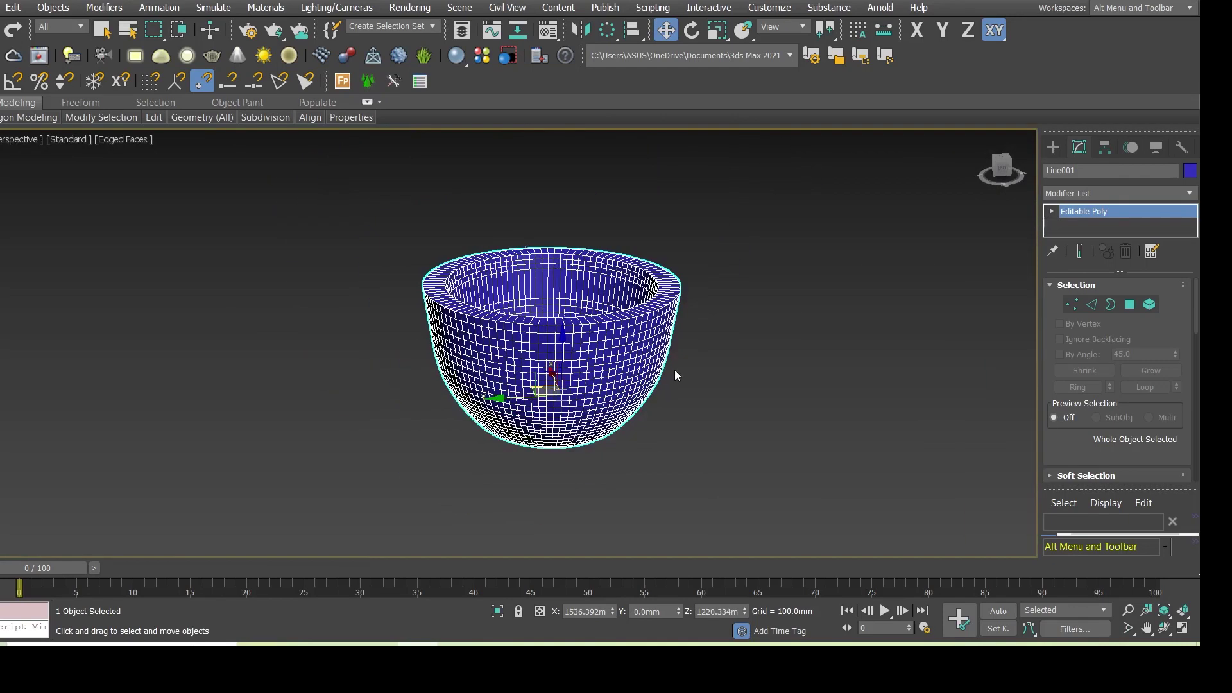
pyautogui.scroll(2, 662, 370)
pyautogui.click(628, 375)
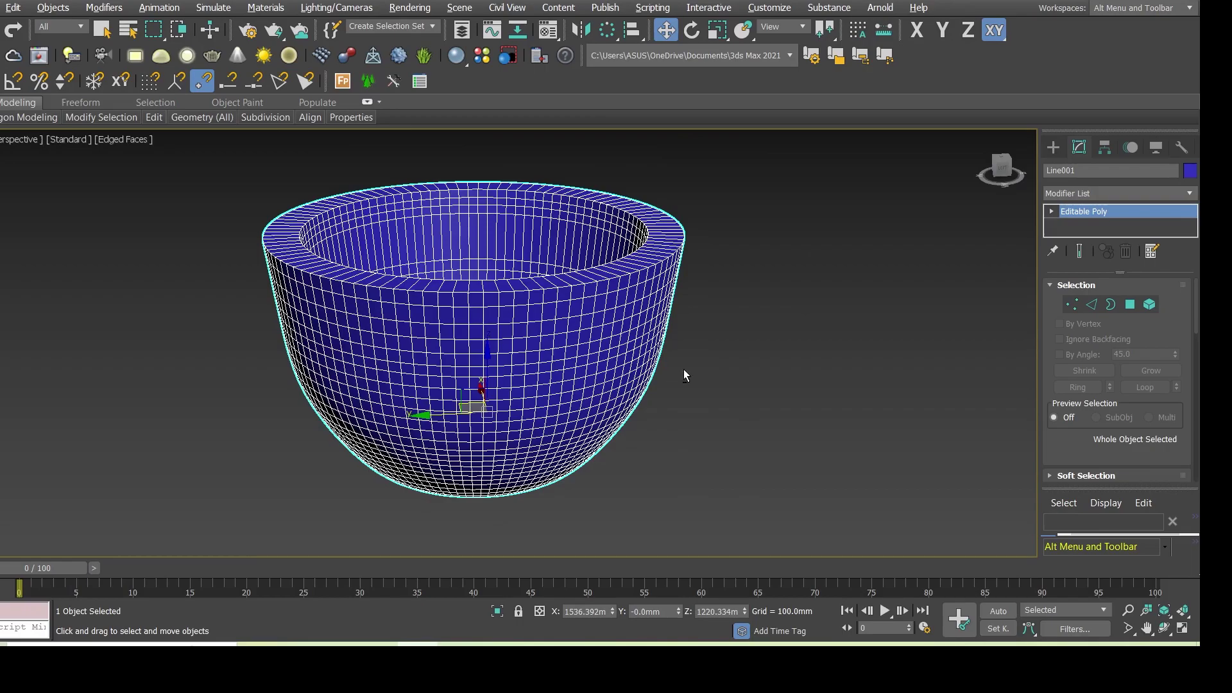
pyautogui.moveTo(553, 360)
pyautogui.keyDown('alt'); pyautogui.mouseDown(button='middle')
pyautogui.moveTo(696, 335)
pyautogui.moveTo(695, 275)
pyautogui.moveTo(610, 287)
pyautogui.moveTo(684, 284)
pyautogui.mouseUp(button='middle'); pyautogui.keyUp('alt')
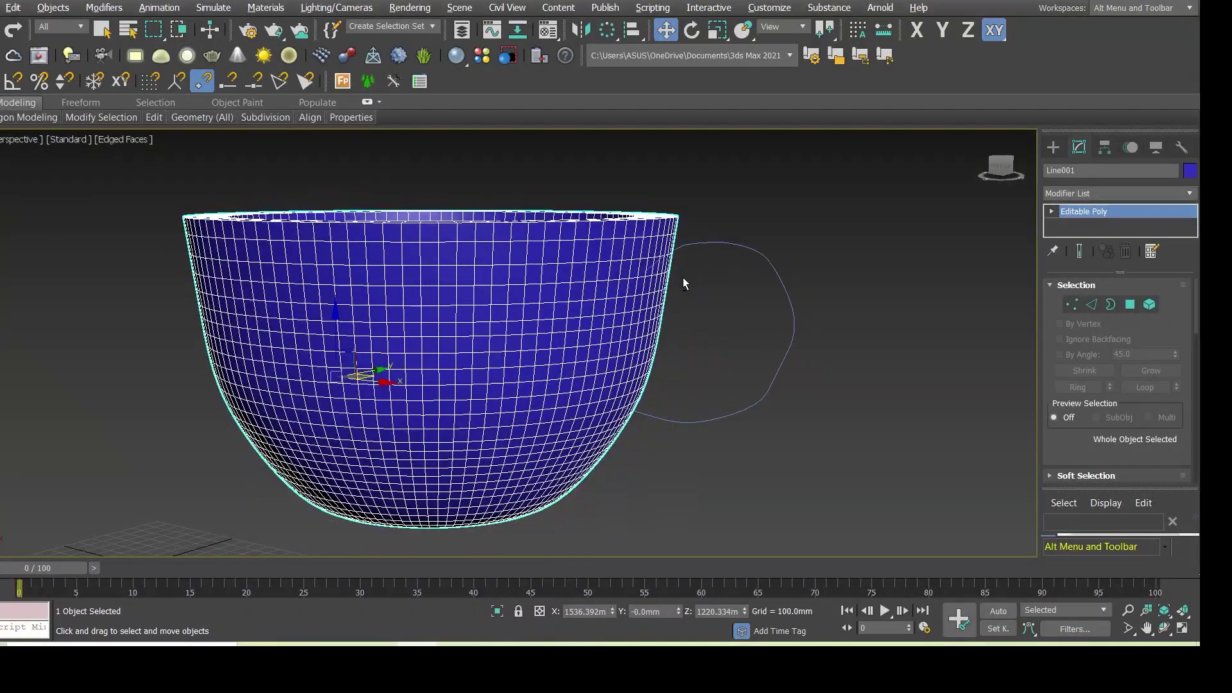
# Step: Change Line001's object colour from blue to light pink and orbit to another angle
pyautogui.click(1190, 172)
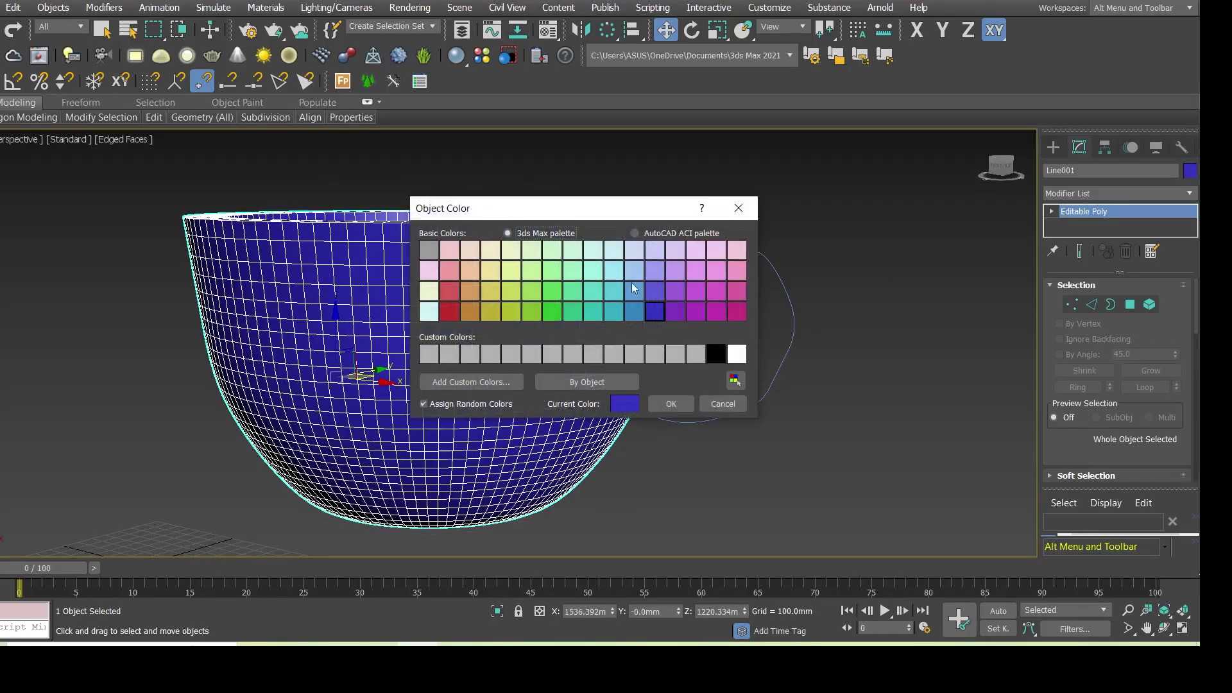
pyautogui.click(451, 251)
pyautogui.click(672, 404)
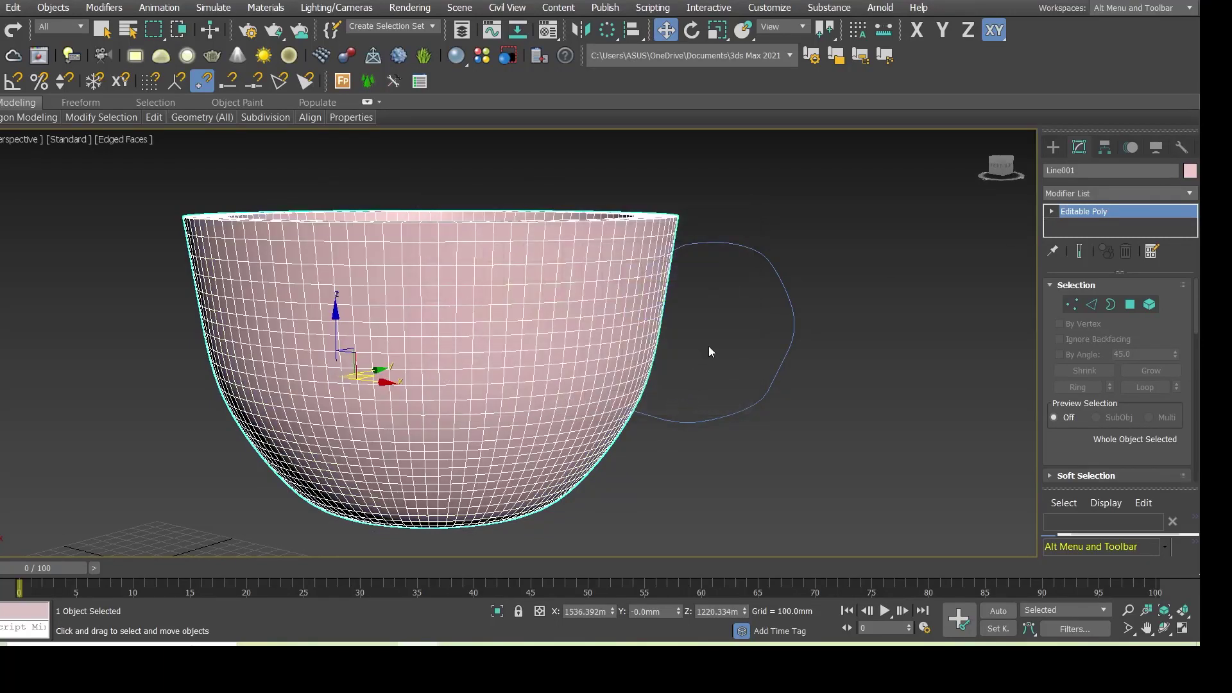
pyautogui.keyDown('alt'); pyautogui.moveTo(711, 345); pyautogui.dragTo(586, 366, button='middle'); pyautogui.keyUp('alt')
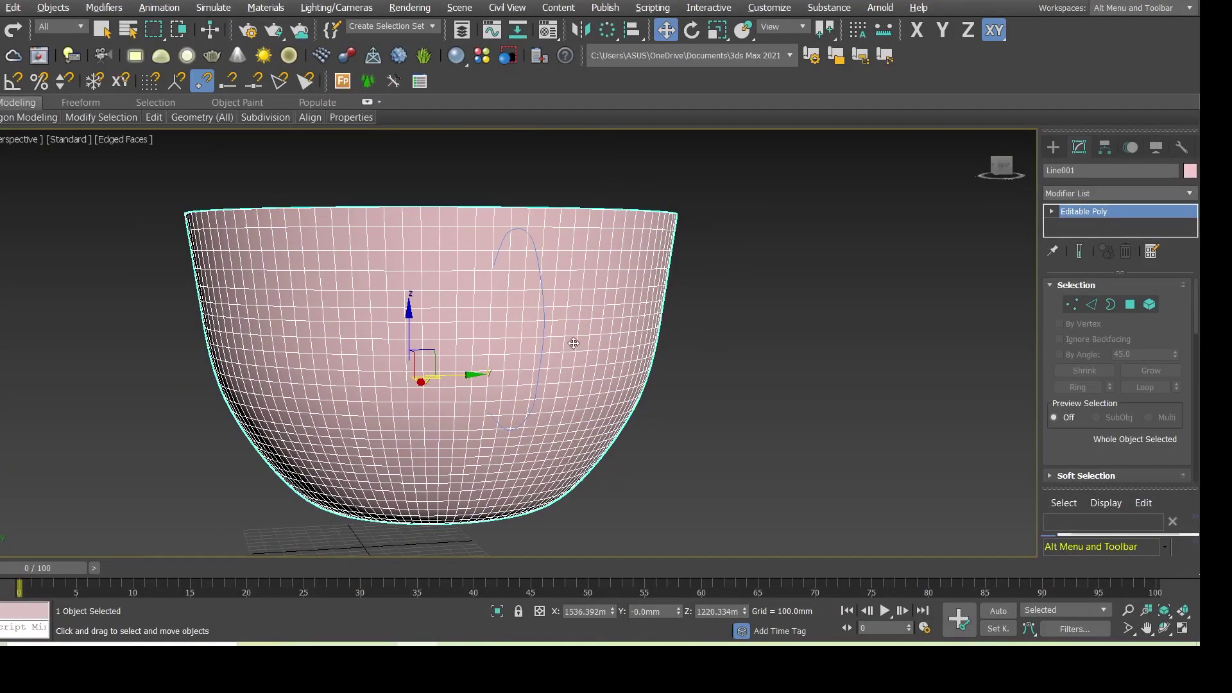
pyautogui.scroll(5, 500, 284)
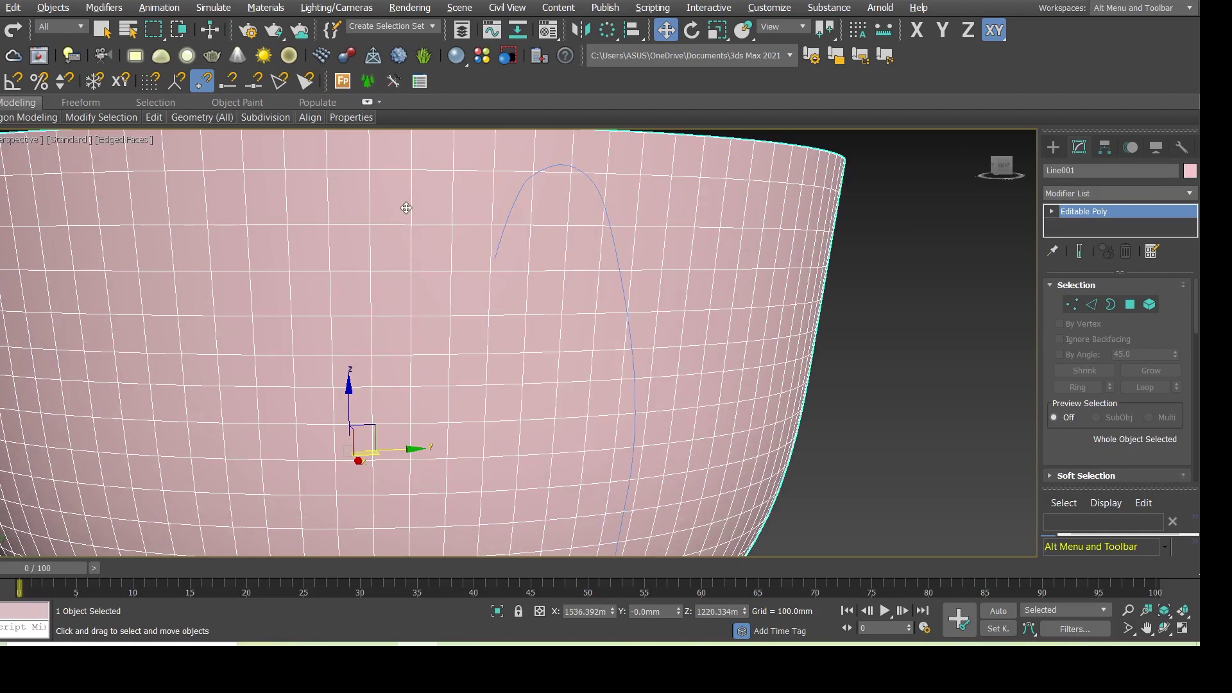
# Step: In Polygon mode, select two rows of four polygons beside the handle spline's start
pyautogui.click(1128, 304)
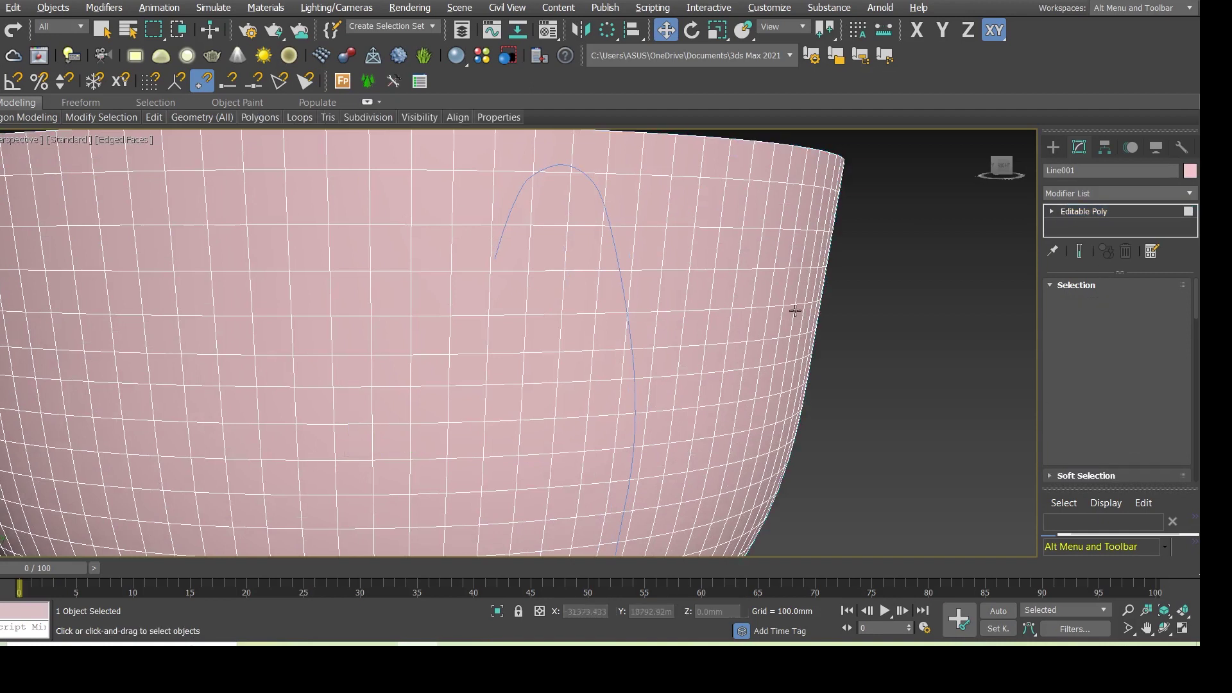
pyautogui.click(467, 256)
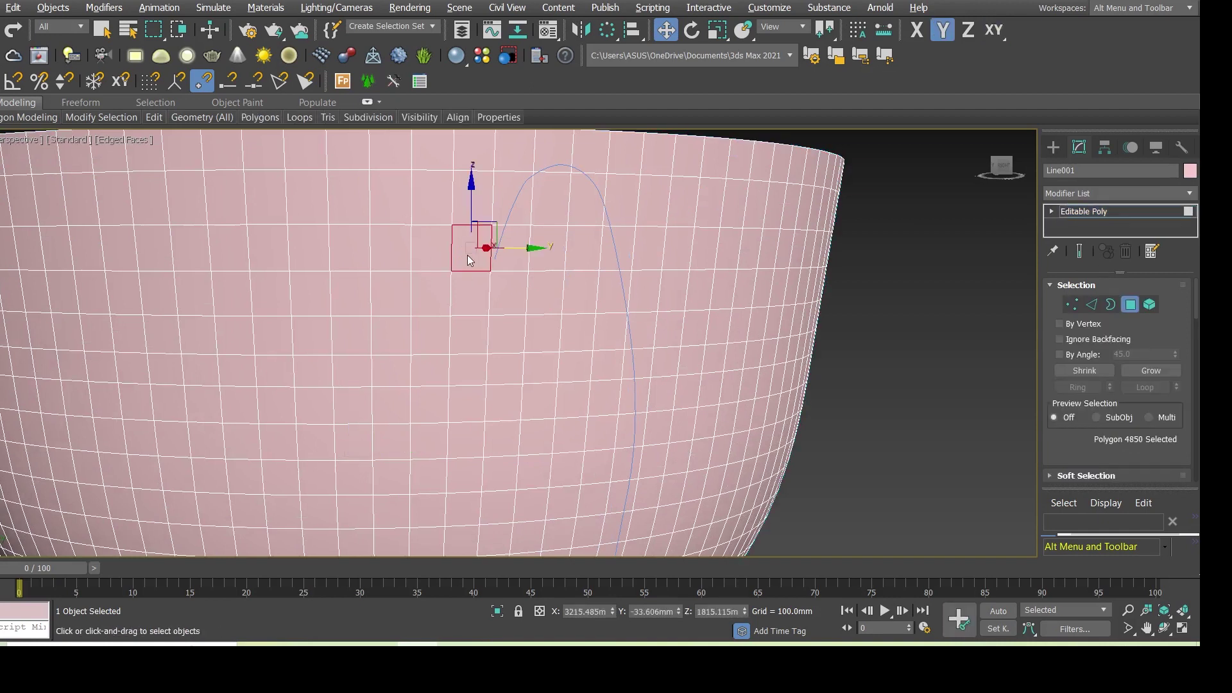
pyautogui.click(436, 256)
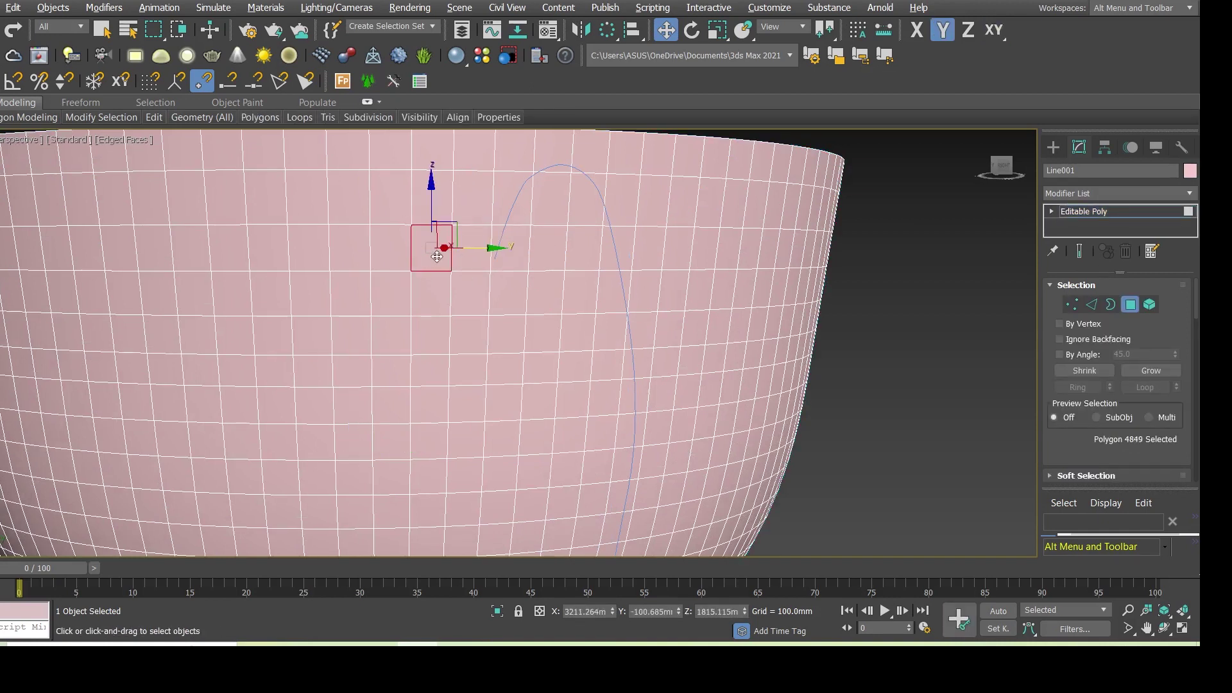
pyautogui.keyDown('ctrl'); pyautogui.click(469, 262); pyautogui.keyUp('ctrl')
pyautogui.keyDown('ctrl'); pyautogui.click(564, 264); pyautogui.keyUp('ctrl')
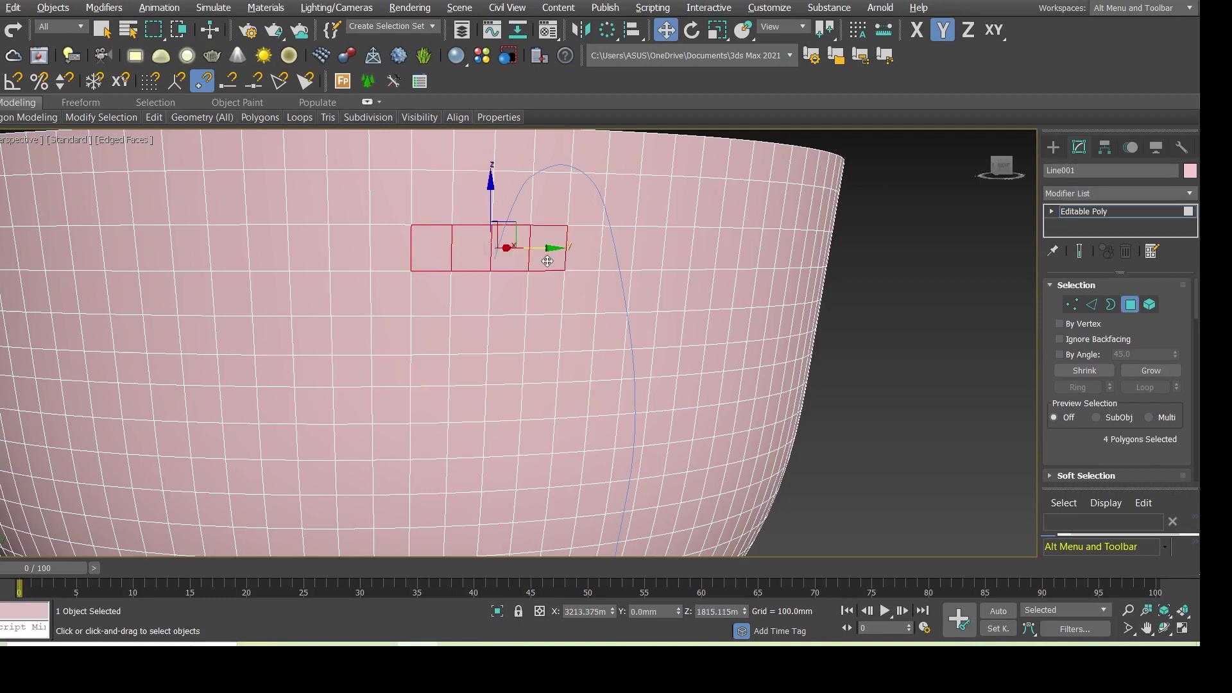
pyautogui.keyDown('ctrl'); pyautogui.click(438, 303); pyautogui.keyUp('ctrl')
pyautogui.keyDown('ctrl'); pyautogui.click(508, 297); pyautogui.keyUp('ctrl')
pyautogui.keyDown('ctrl'); pyautogui.click(548, 299); pyautogui.keyUp('ctrl')
# Step: Scroll to the Edit Polygons rollout and turn on Extrude Along Spline
pyautogui.scroll(-5, 548, 299)
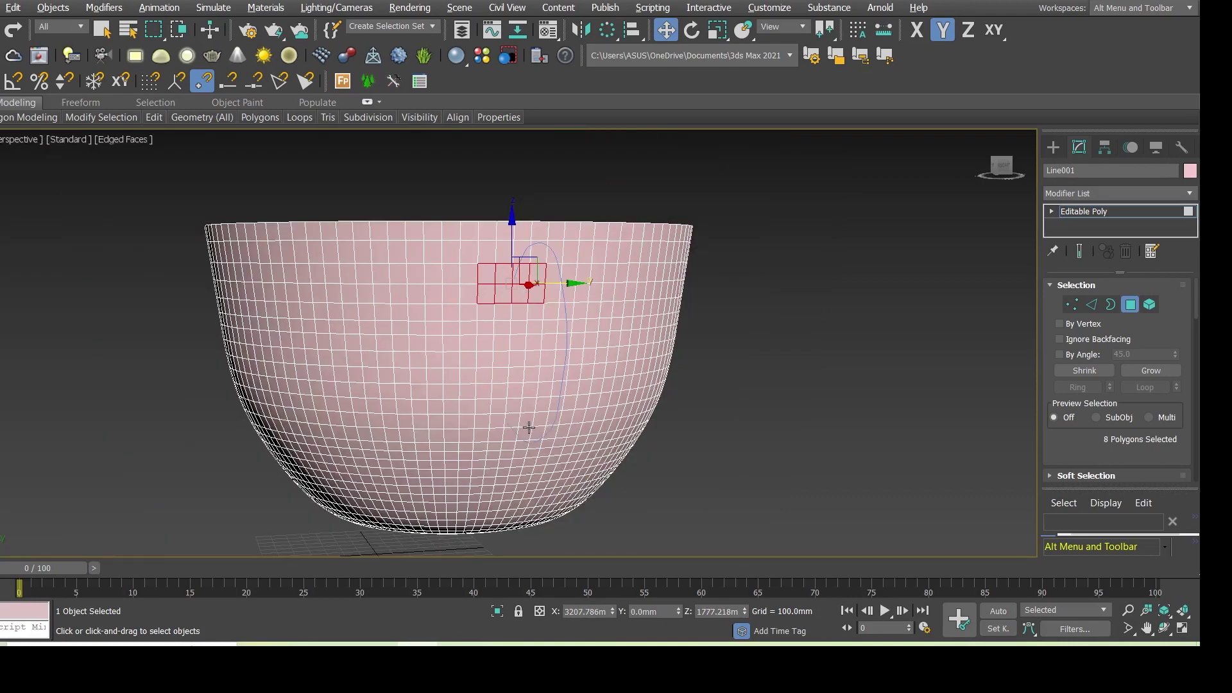
pyautogui.scroll(4, 528, 428)
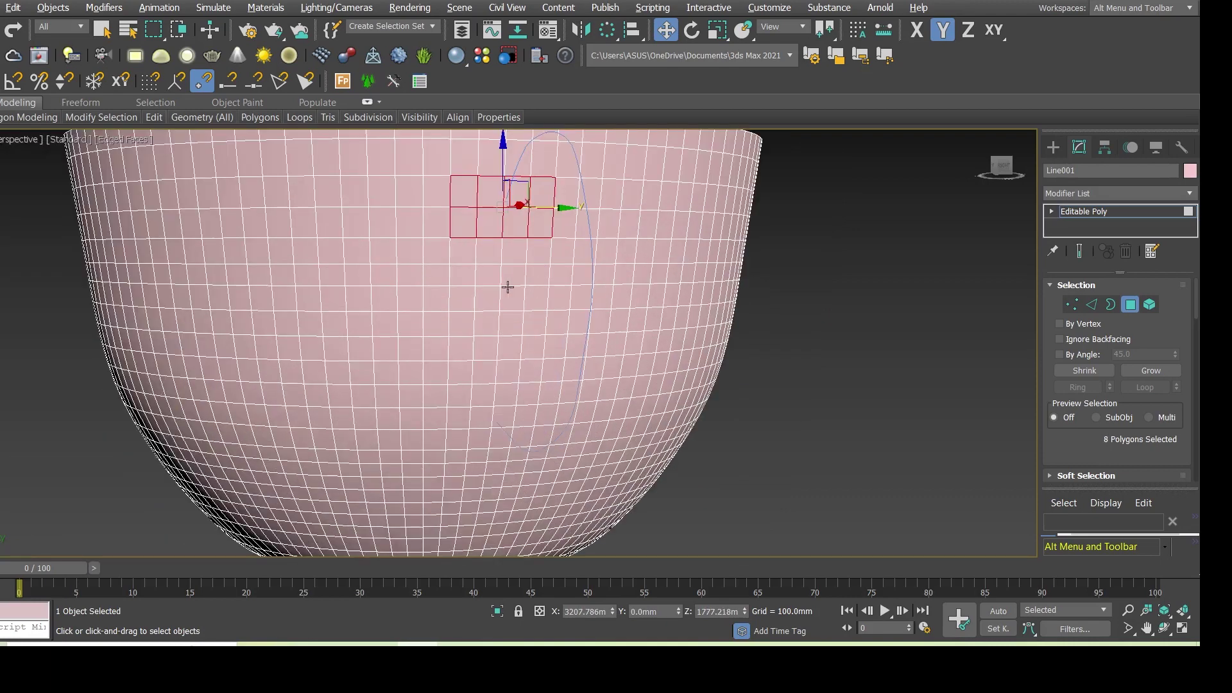
pyautogui.scroll(-2, 1089, 358)
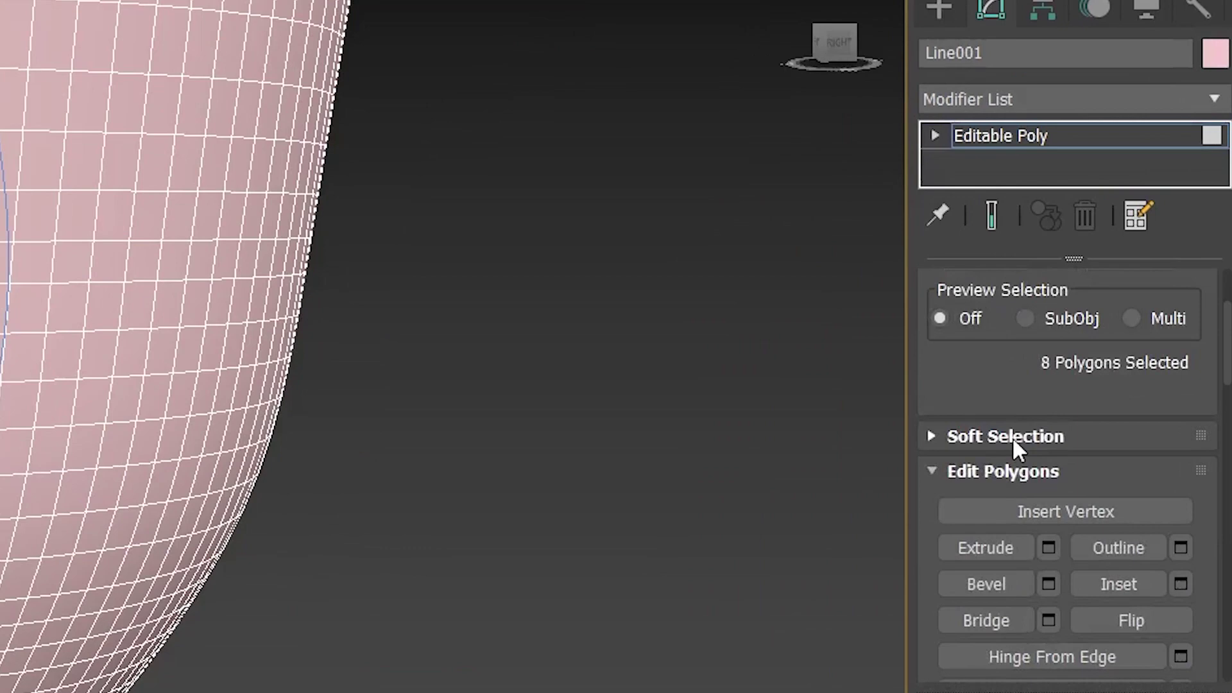
pyautogui.scroll(-1, 1088, 362)
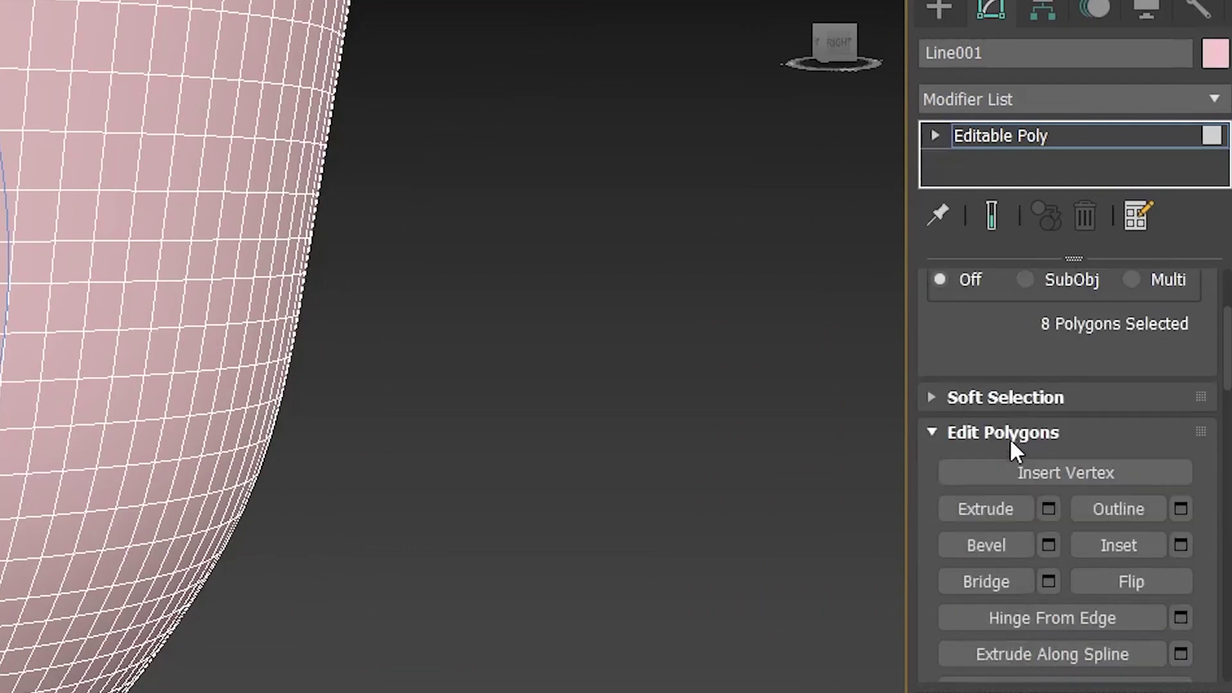
pyautogui.scroll(-2, 1009, 437)
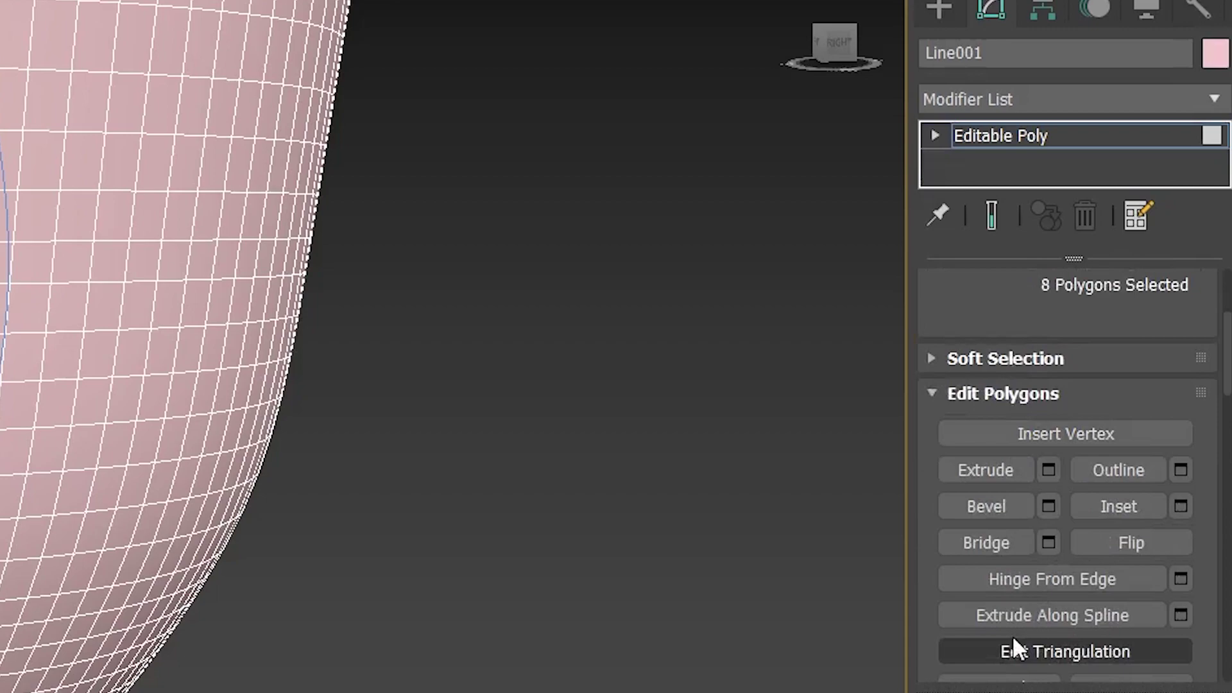
pyautogui.click(1057, 614)
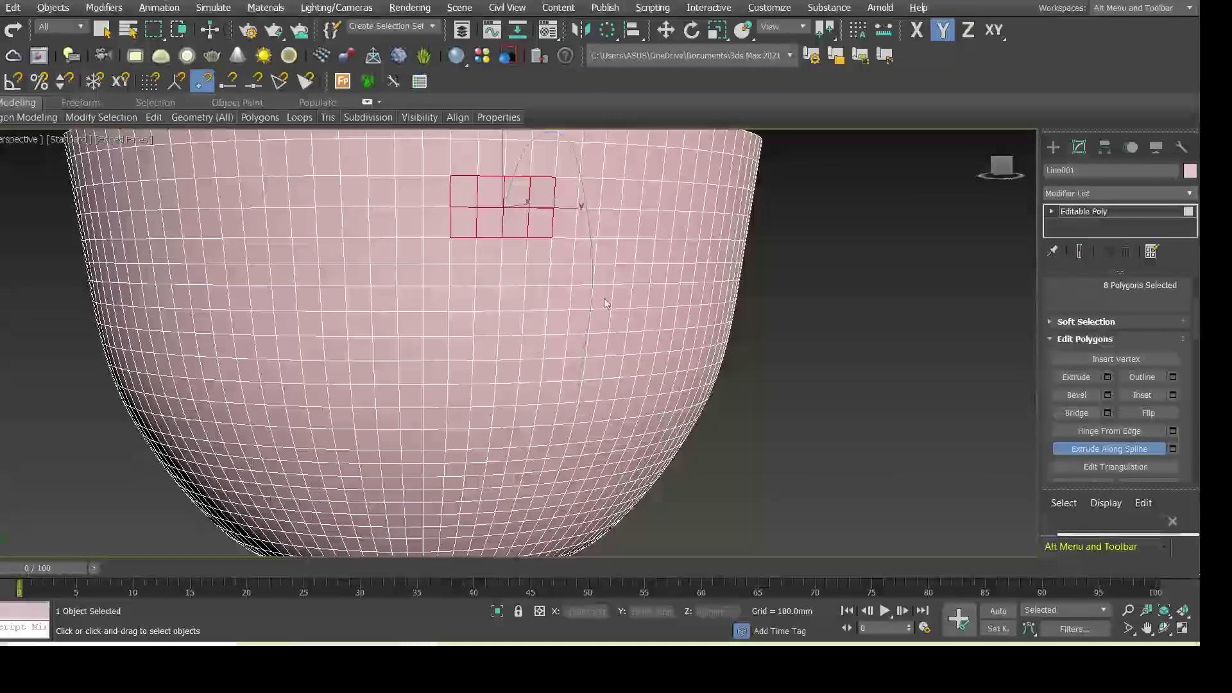
# Step: Pick the Line002 handle spline as the extrusion path and orbit to inspect the handle
pyautogui.click(594, 279)
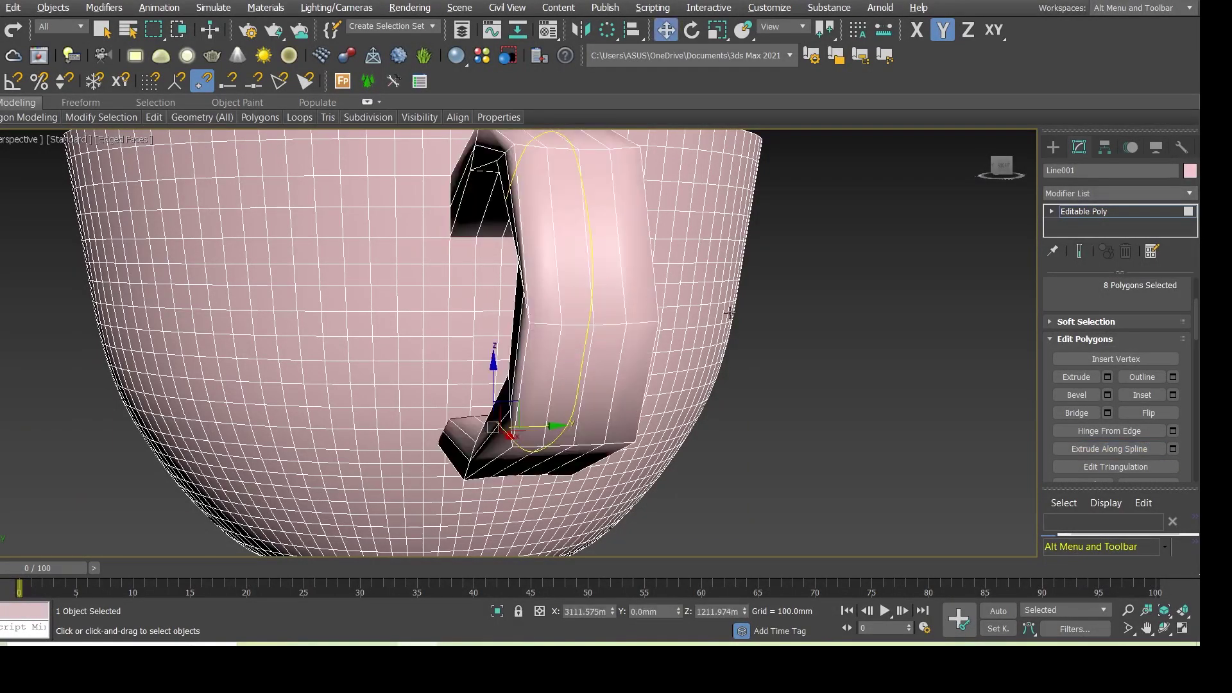
pyautogui.scroll(-3, 730, 315)
pyautogui.scroll(2, 639, 322)
pyautogui.moveTo(638, 333)
pyautogui.keyDown('alt'); pyautogui.mouseDown(button='middle')
pyautogui.moveTo(732, 350)
pyautogui.moveTo(751, 309)
pyautogui.mouseUp(button='middle'); pyautogui.keyUp('alt')
pyautogui.moveTo(727, 364)
pyautogui.keyDown('alt'); pyautogui.mouseDown(button='middle')
pyautogui.moveTo(652, 379)
pyautogui.moveTo(696, 383)
pyautogui.moveTo(678, 388)
pyautogui.mouseUp(button='middle'); pyautogui.keyUp('alt')
pyautogui.scroll(-4, 641, 385)
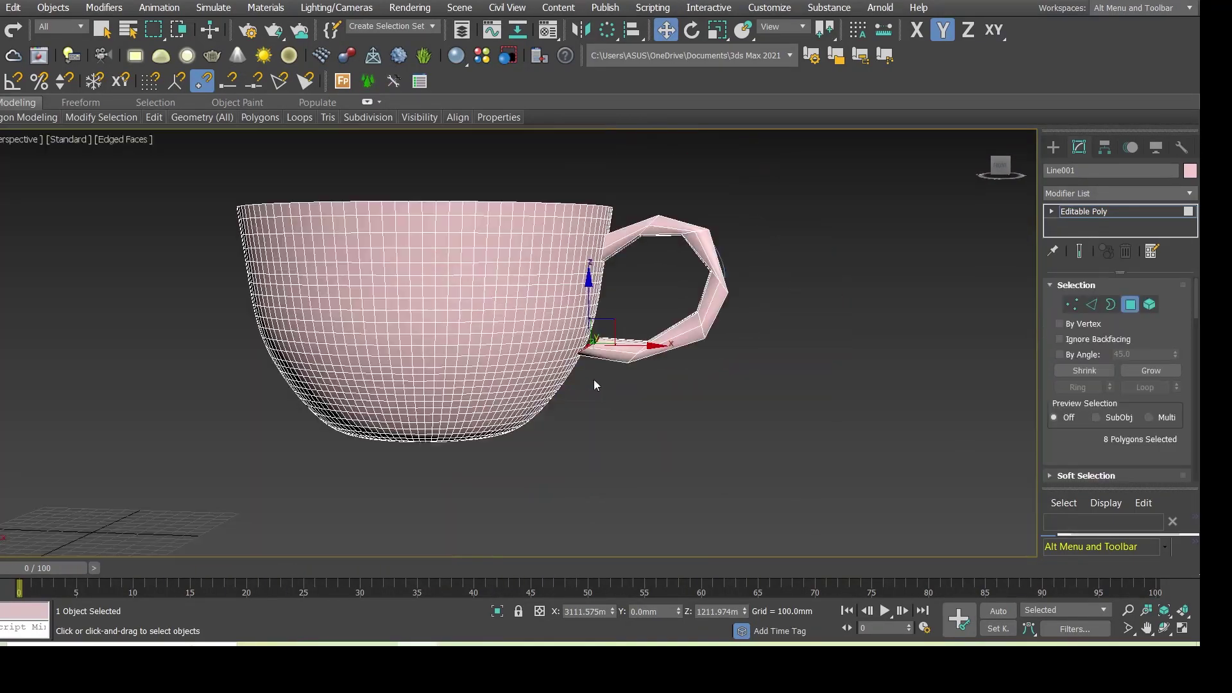
pyautogui.scroll(5, 587, 352)
pyautogui.scroll(2, 642, 312)
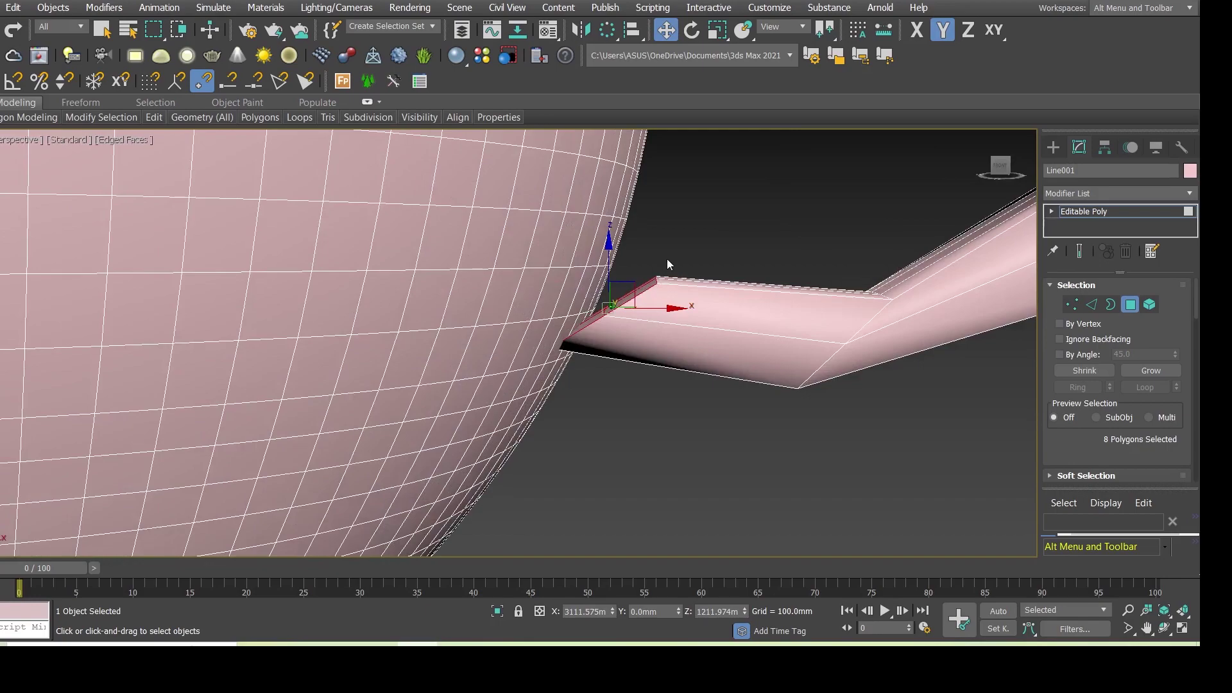
pyautogui.moveTo(579, 363)
pyautogui.keyDown('alt'); pyautogui.mouseDown(button='middle')
pyautogui.moveTo(590, 354)
pyautogui.moveTo(560, 348)
pyautogui.moveTo(627, 355)
pyautogui.moveTo(572, 382)
pyautogui.moveTo(592, 381)
pyautogui.moveTo(574, 377)
pyautogui.mouseUp(button='middle'); pyautogui.keyUp('alt')
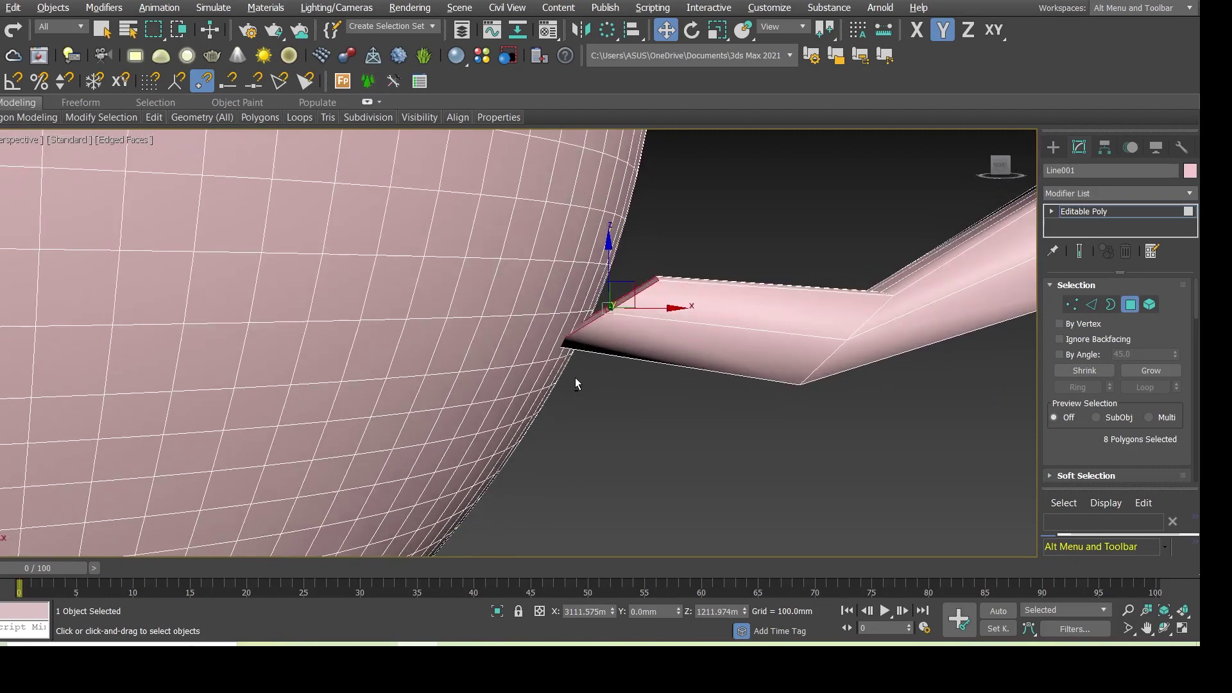
# Step: Box-select vertices at the handle's joint in Vertex mode, then exit Vertex level
pyautogui.click(1072, 305)
pyautogui.moveTo(688, 310); pyautogui.dragTo(702, 342)
pyautogui.moveTo(642, 257)
pyautogui.mouseDown()
pyautogui.moveTo(671, 297)
pyautogui.moveTo(602, 319)
pyautogui.moveTo(615, 322)
pyautogui.moveTo(617, 287)
pyautogui.mouseUp()
pyautogui.scroll(-10, 593, 417)
pyautogui.scroll(3, 637, 332)
pyautogui.scroll(2, 661, 367)
pyautogui.moveTo(647, 399)
pyautogui.keyDown('alt'); pyautogui.mouseDown(button='middle')
pyautogui.moveTo(771, 403)
pyautogui.moveTo(658, 433)
pyautogui.moveTo(682, 382)
pyautogui.moveTo(692, 405)
pyautogui.mouseUp(button='middle'); pyautogui.keyUp('alt')
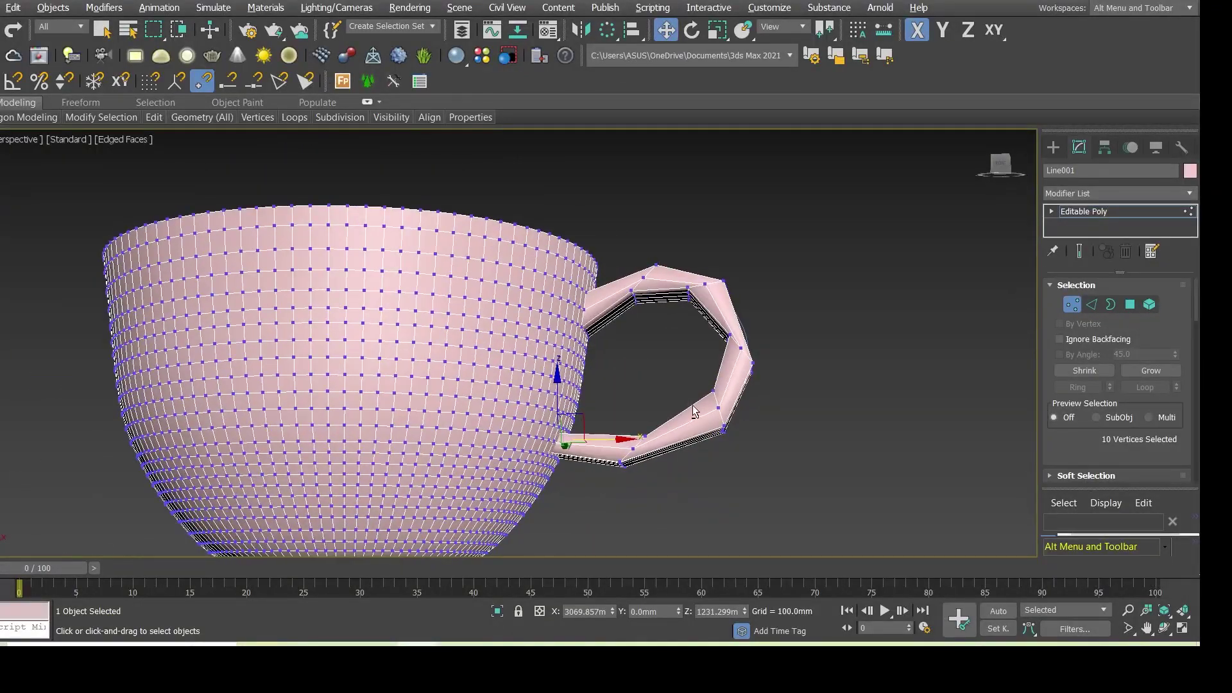
pyautogui.click(1065, 305)
# Step: Add a TurboSmooth modifier to the whole cup and set Iterations to 2
pyautogui.click(857, 297)
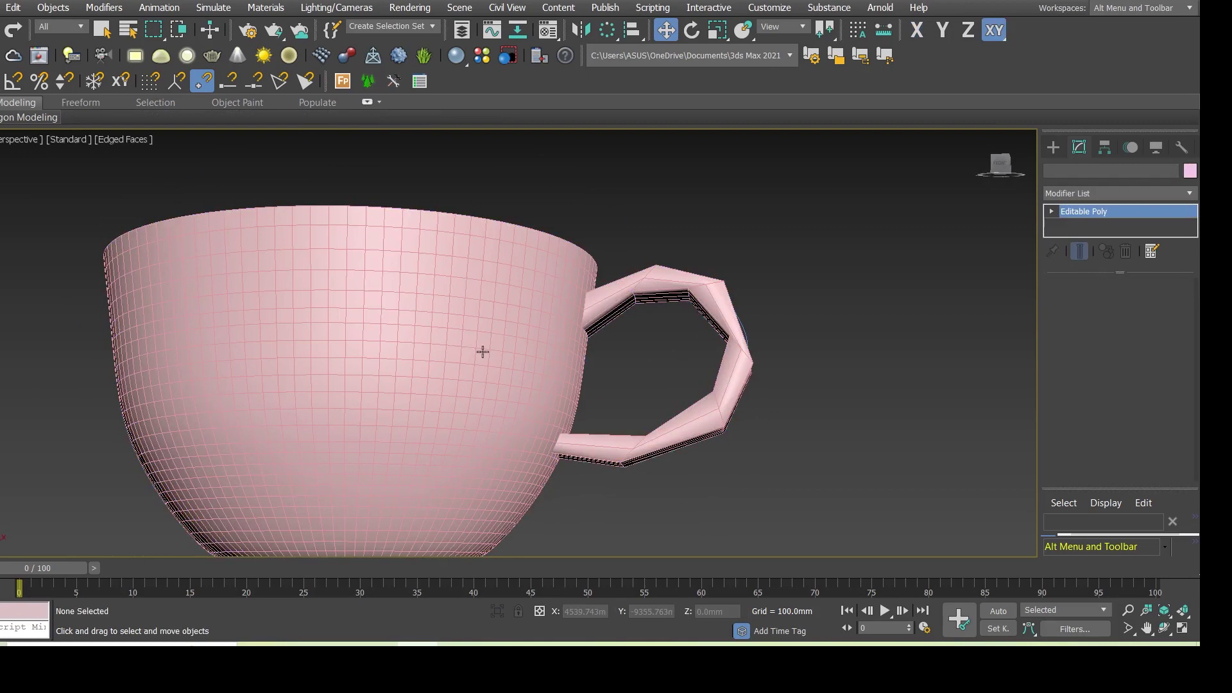
pyautogui.click(458, 348)
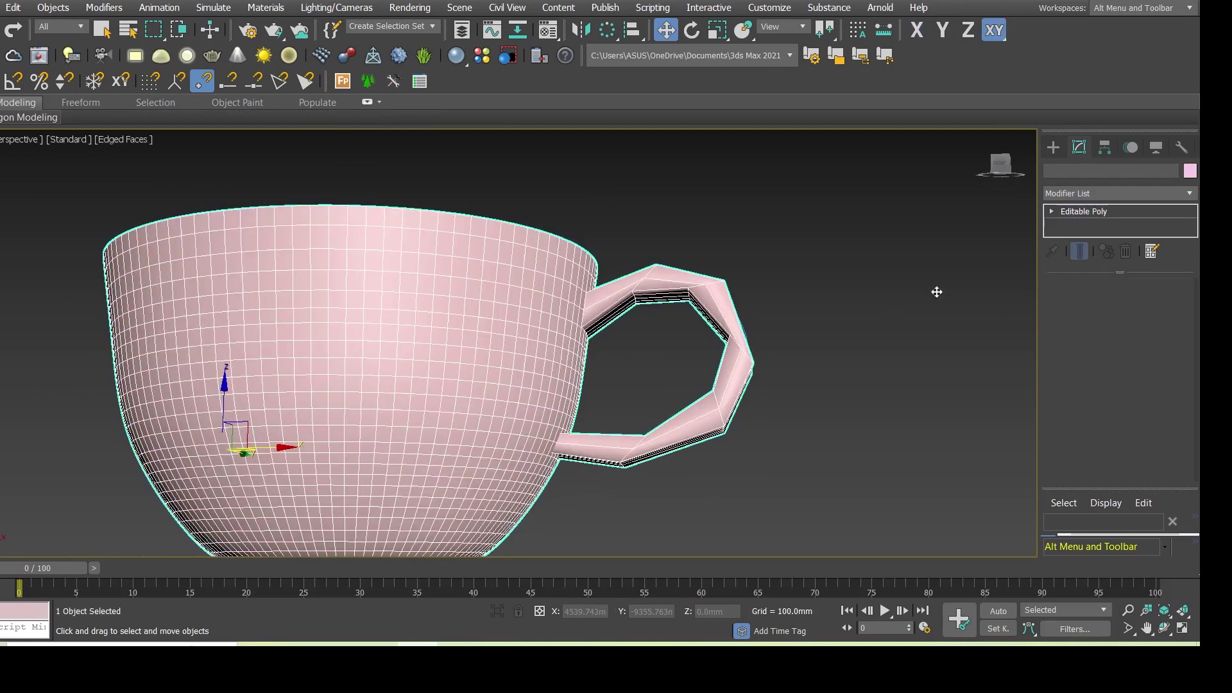
pyautogui.click(1098, 193)
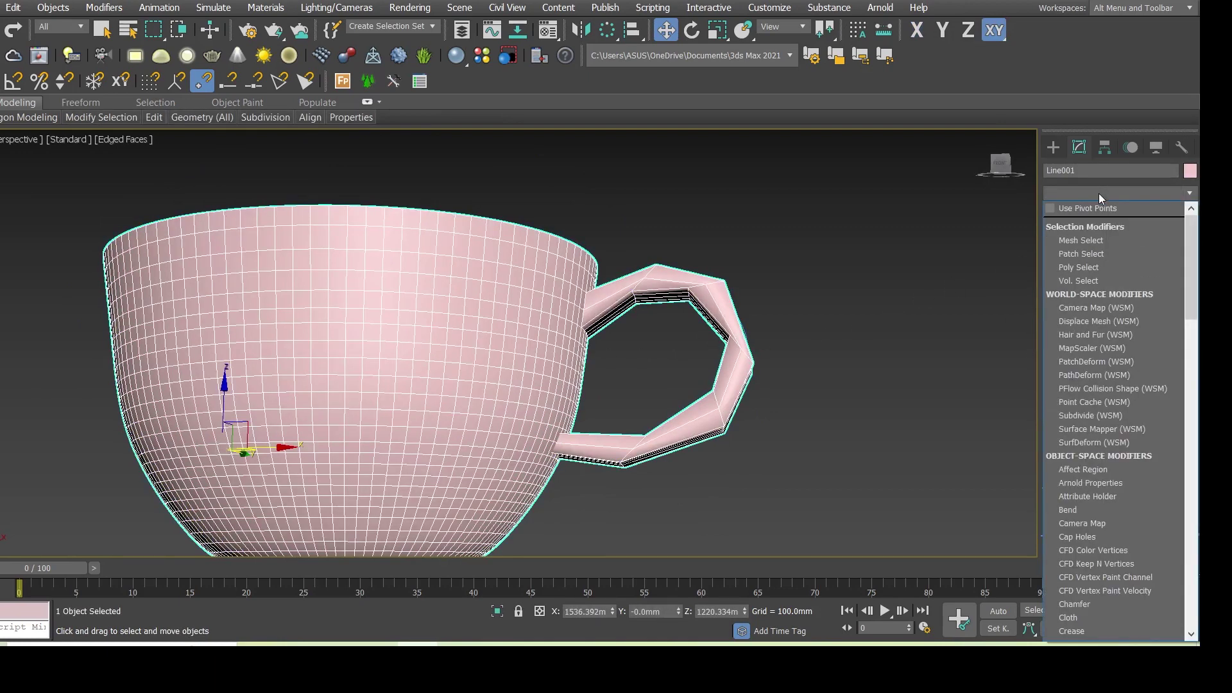
pyautogui.press('t')
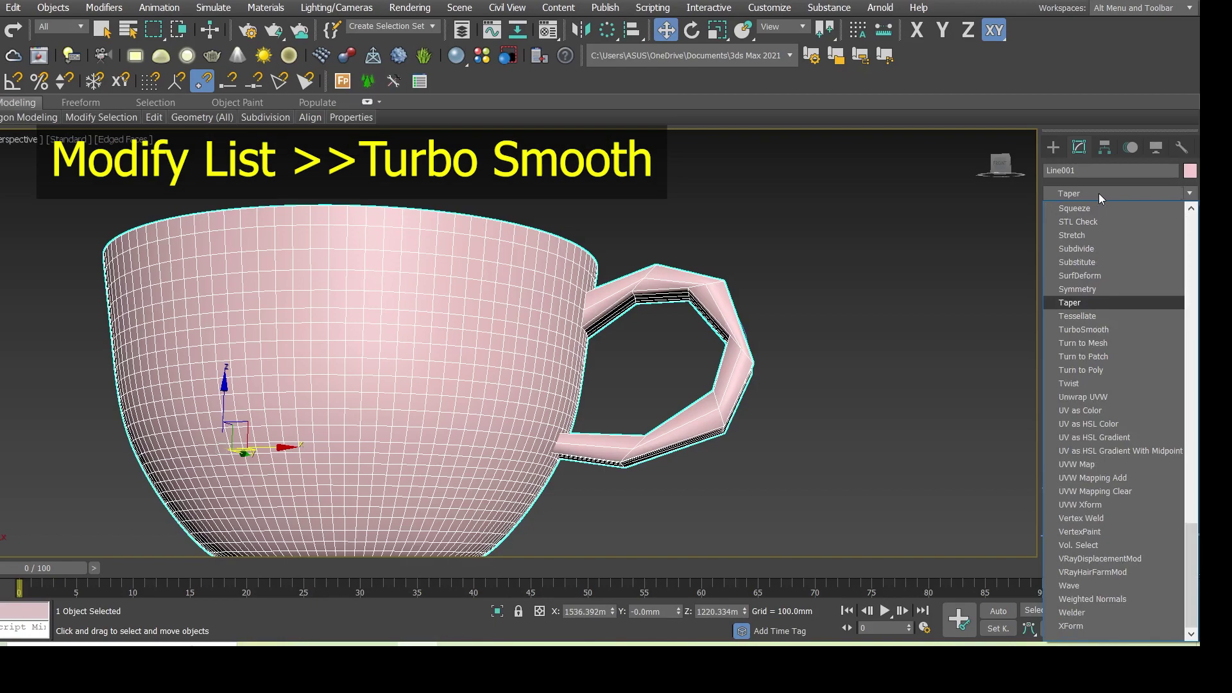
pyautogui.click(1099, 332)
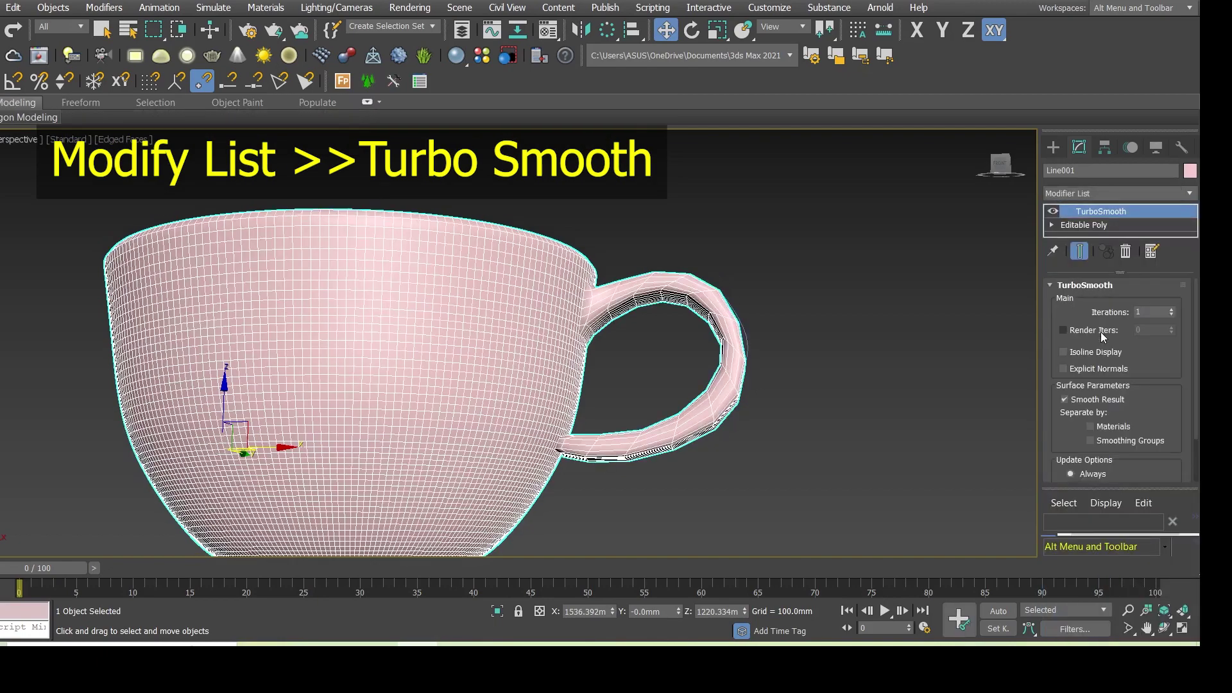
pyautogui.keyDown('alt'); pyautogui.moveTo(648, 390); pyautogui.dragTo(657, 399, button='middle'); pyautogui.keyUp('alt')
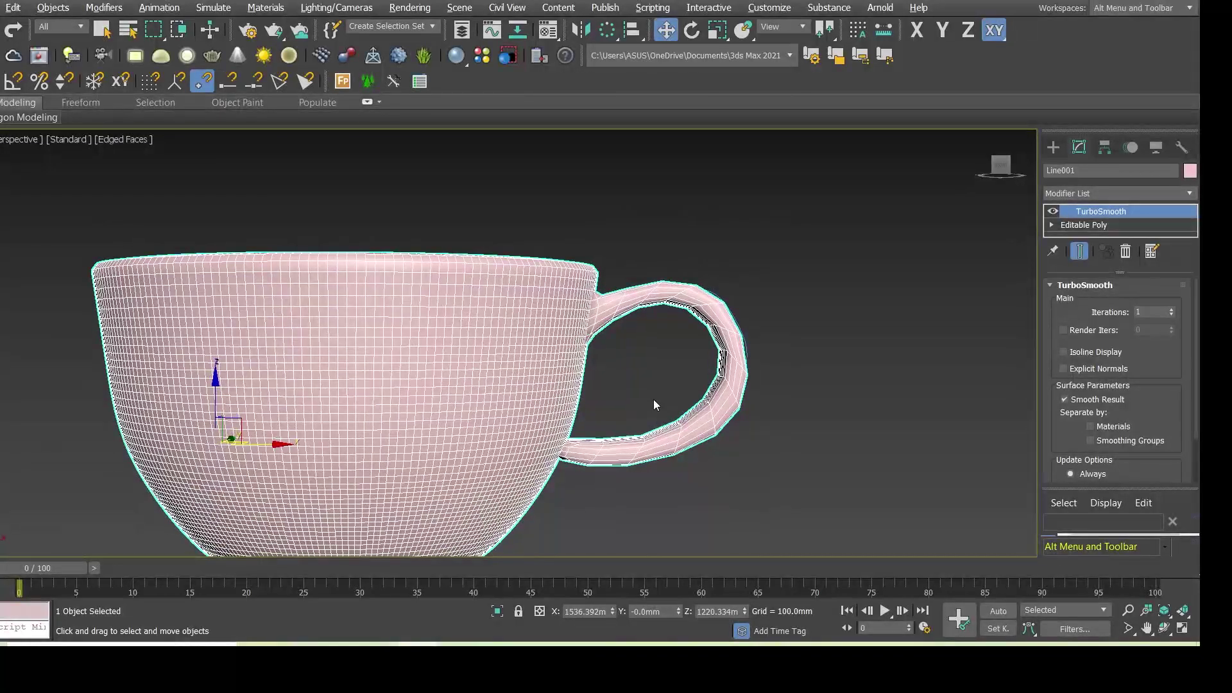
pyautogui.scroll(3, 660, 395)
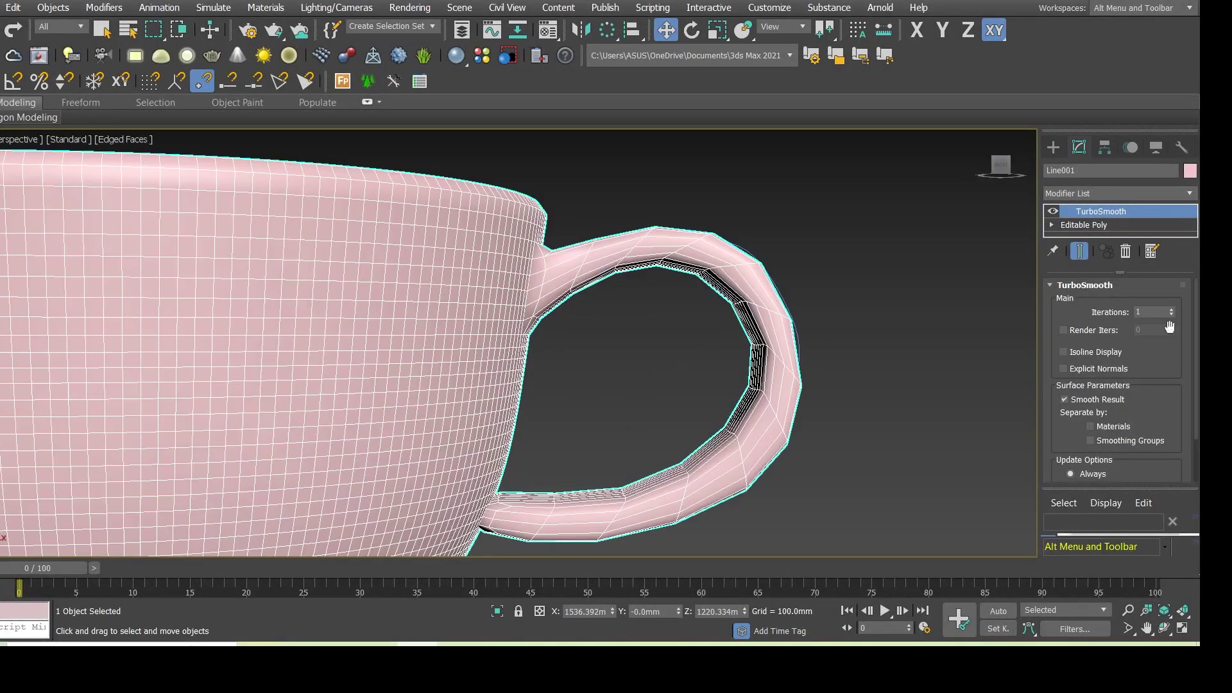
pyautogui.scroll(-3, 1122, 386)
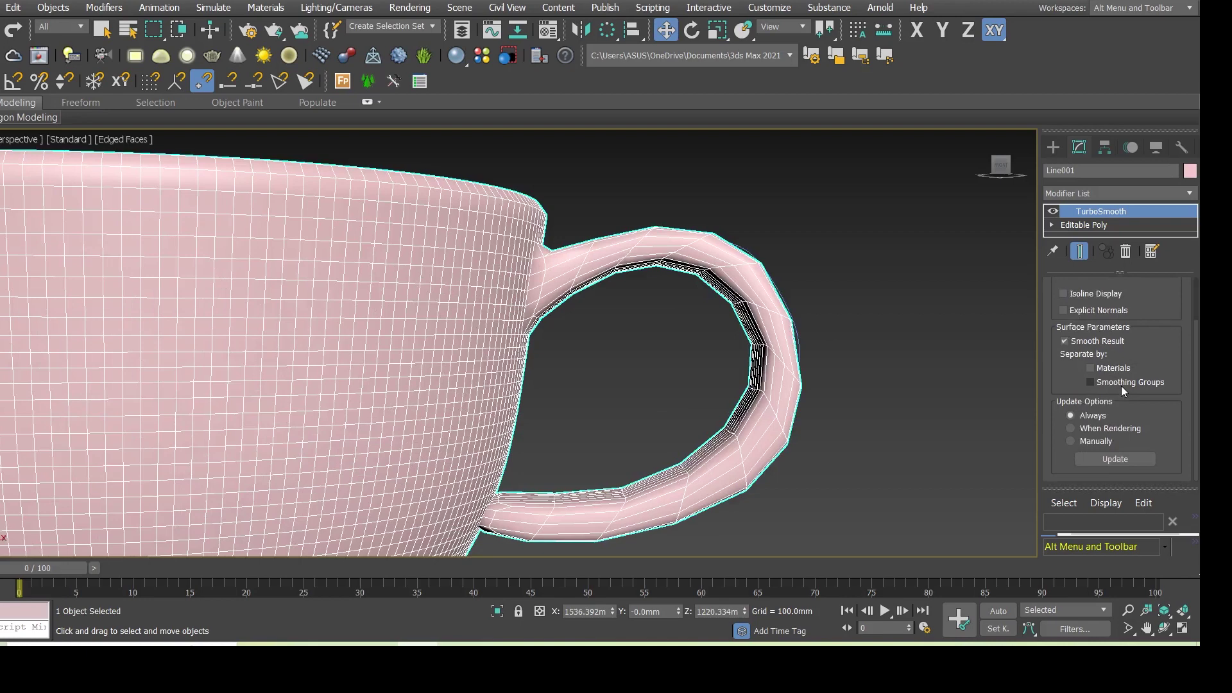
pyautogui.scroll(1, 1122, 387)
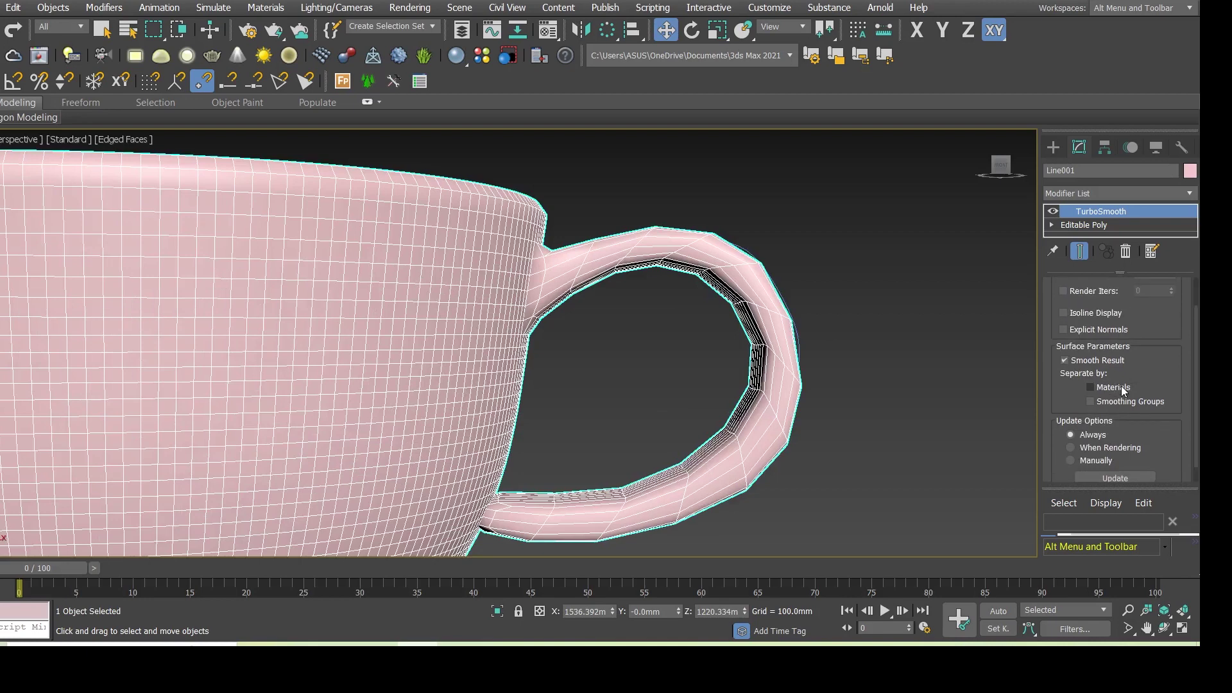
pyautogui.scroll(1, 1121, 386)
pyautogui.scroll(1, 1121, 384)
pyautogui.scroll(1, 1121, 385)
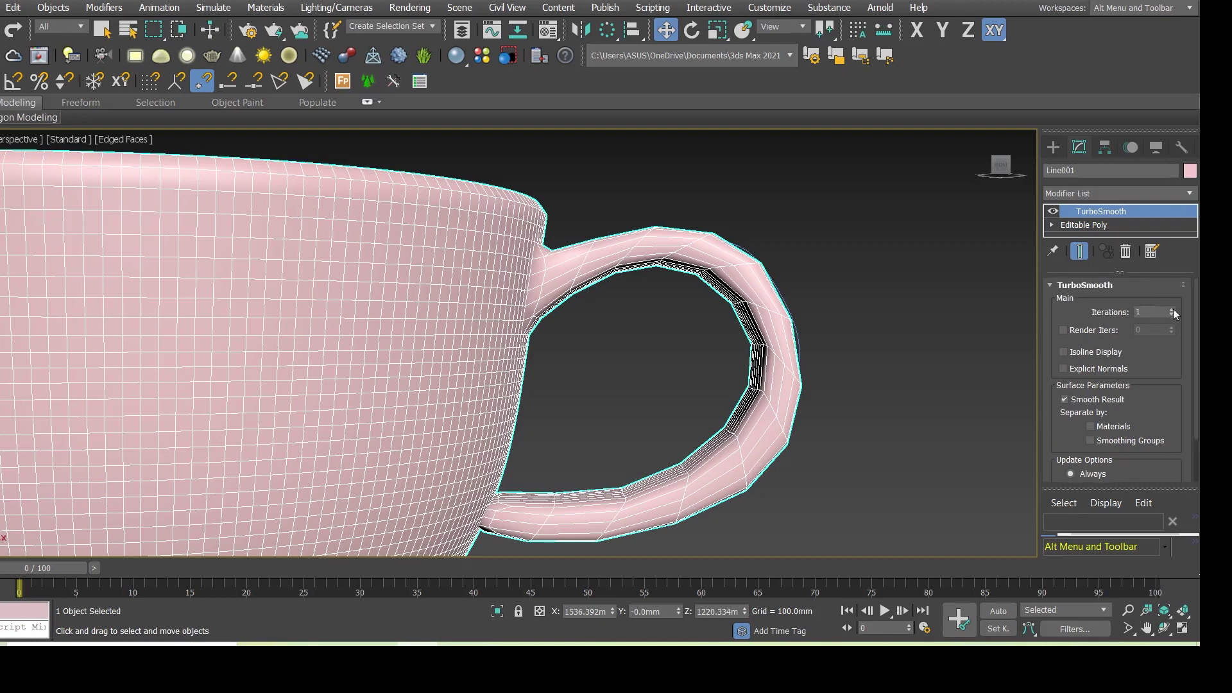
pyautogui.click(1172, 309)
# Step: Deselect the cup and inspect it from above with F3/F4 display toggles
pyautogui.click(876, 319)
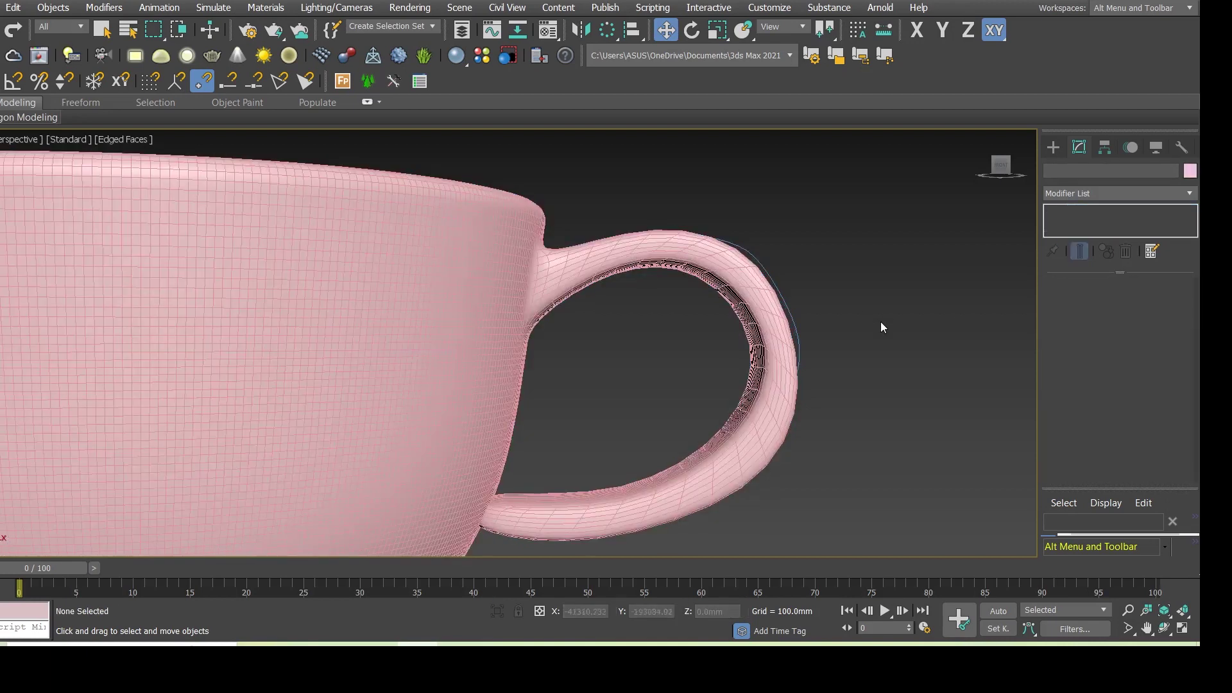
pyautogui.scroll(-3, 769, 385)
pyautogui.moveTo(719, 434)
pyautogui.keyDown('alt'); pyautogui.mouseDown(button='middle')
pyautogui.moveTo(660, 464)
pyautogui.moveTo(646, 426)
pyautogui.mouseUp(button='middle'); pyautogui.keyUp('alt')
pyautogui.scroll(-2, 646, 426)
pyautogui.scroll(-3, 727, 331)
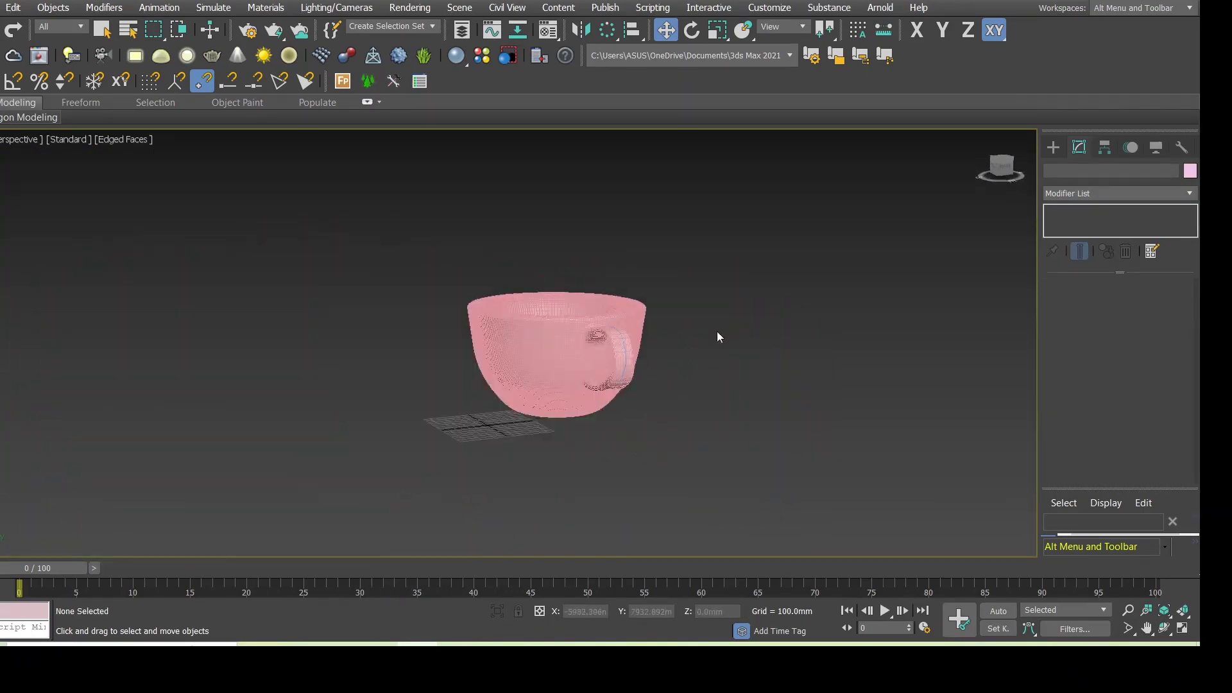
pyautogui.scroll(2, 569, 345)
pyautogui.scroll(3, 590, 359)
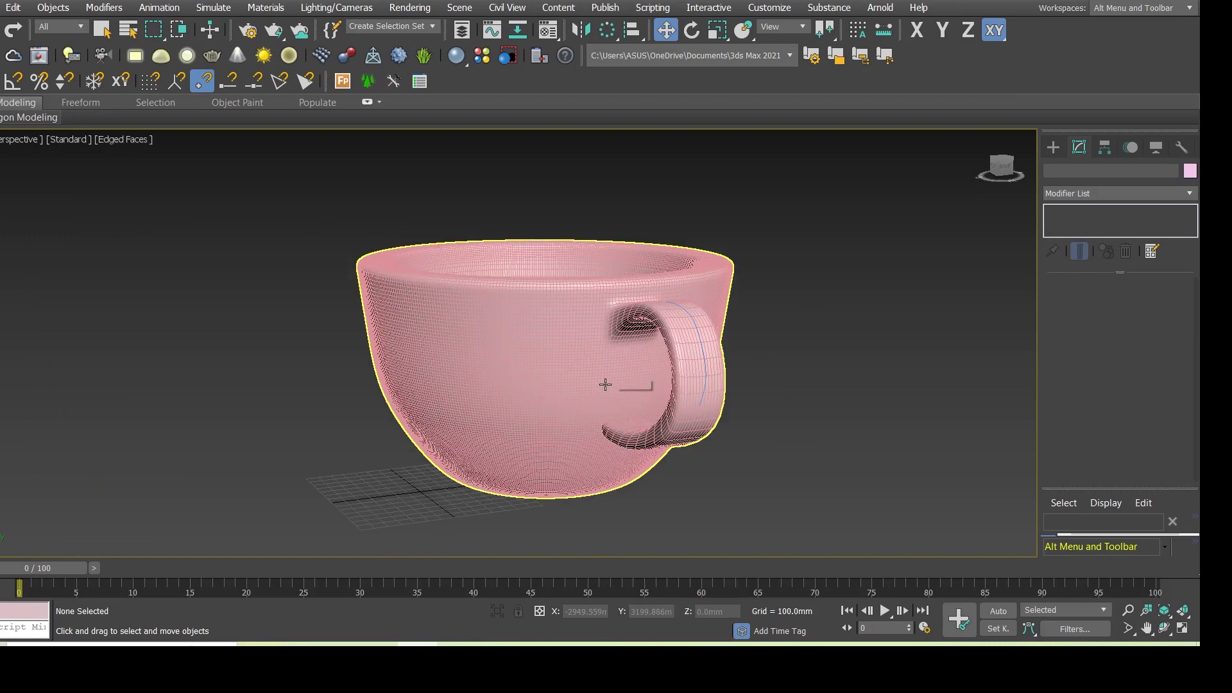
pyautogui.press('F3')
pyautogui.press('F3')
pyautogui.press('F4')
pyautogui.moveTo(590, 378)
pyautogui.keyDown('alt'); pyautogui.mouseDown(button='middle')
pyautogui.moveTo(639, 398)
pyautogui.moveTo(709, 358)
pyautogui.moveTo(770, 371)
pyautogui.moveTo(163, 395)
pyautogui.moveTo(244, 404)
pyautogui.mouseUp(button='middle'); pyautogui.keyUp('alt')
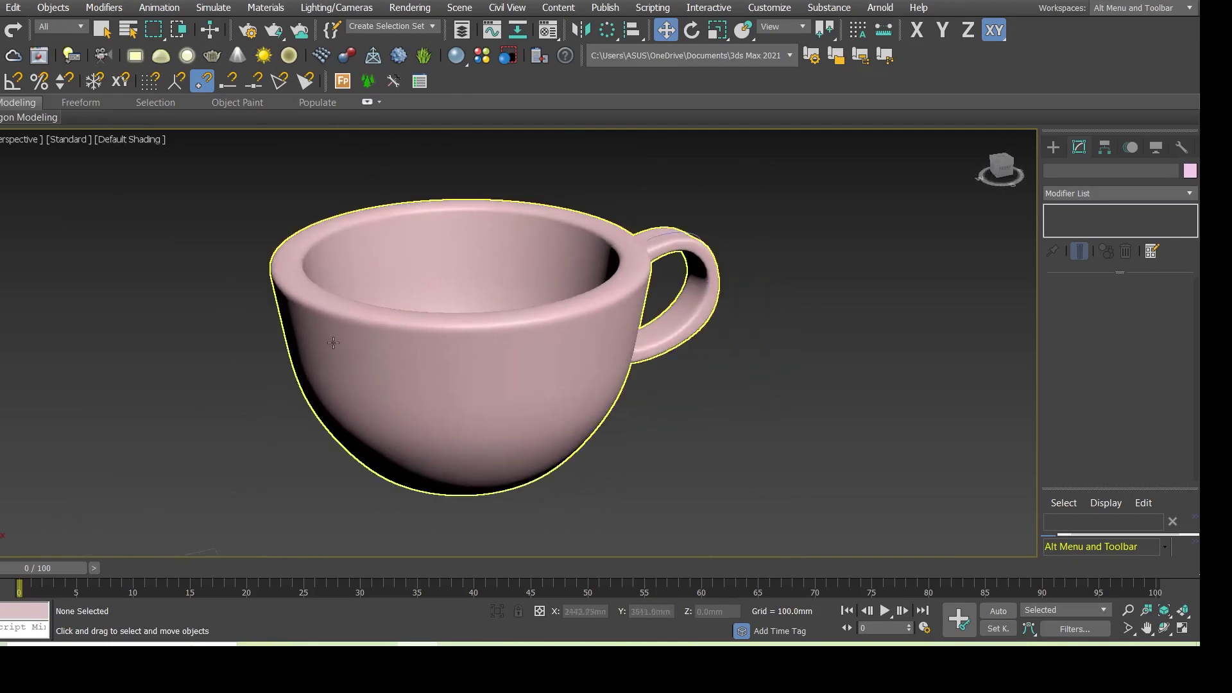
pyautogui.scroll(3, 433, 307)
# Step: Reselect the cup, show edged faces, and bring up the Material Editor
pyautogui.click(507, 301)
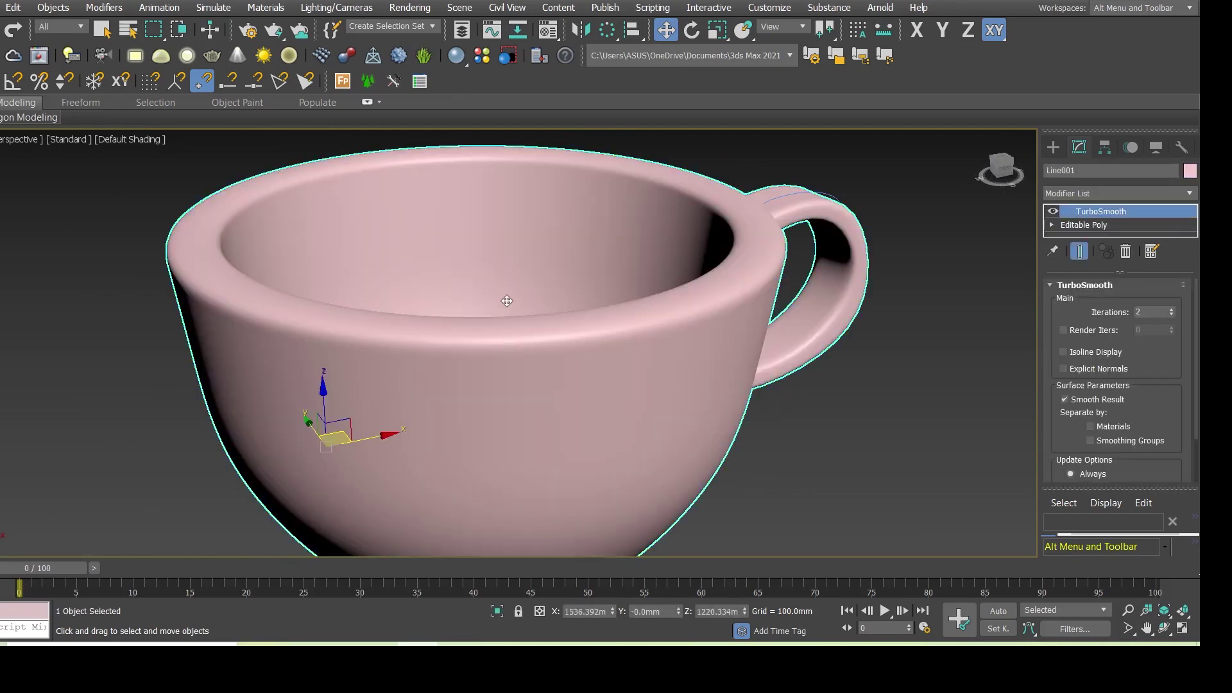
pyautogui.press('F4')
pyautogui.moveTo(553, 325)
pyautogui.keyDown('alt'); pyautogui.mouseDown(button='middle')
pyautogui.moveTo(556, 389)
pyautogui.moveTo(554, 315)
pyautogui.mouseUp(button='middle'); pyautogui.keyUp('alt')
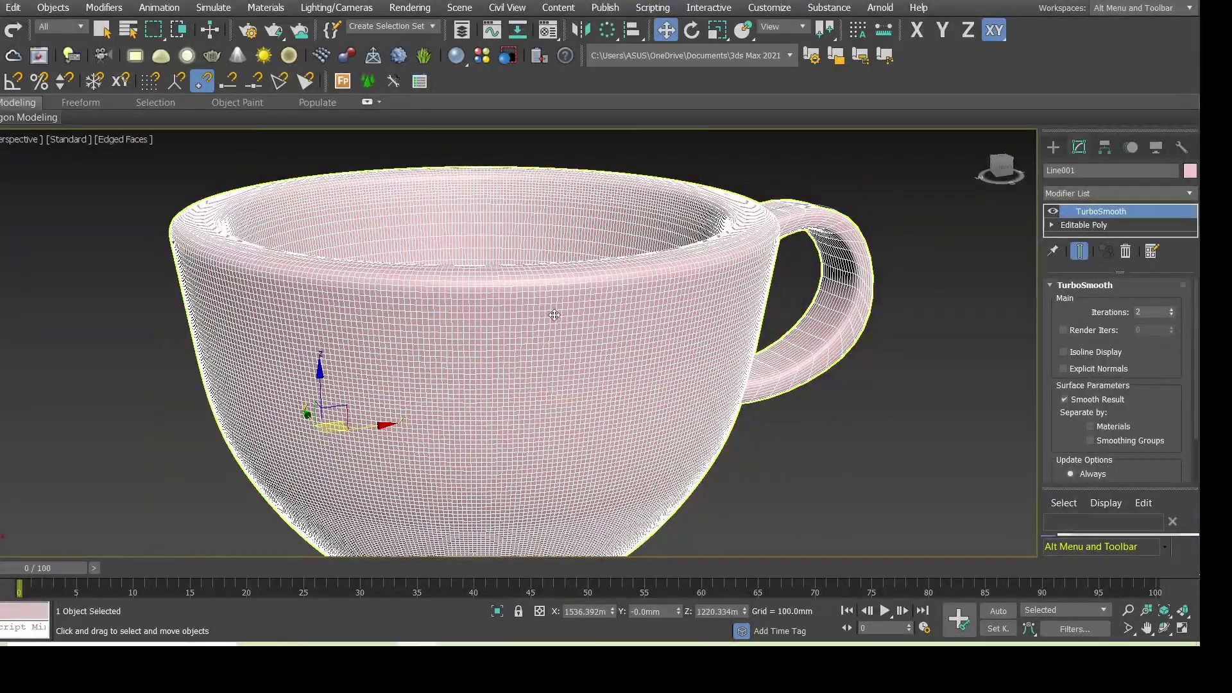
pyautogui.scroll(-3, 599, 225)
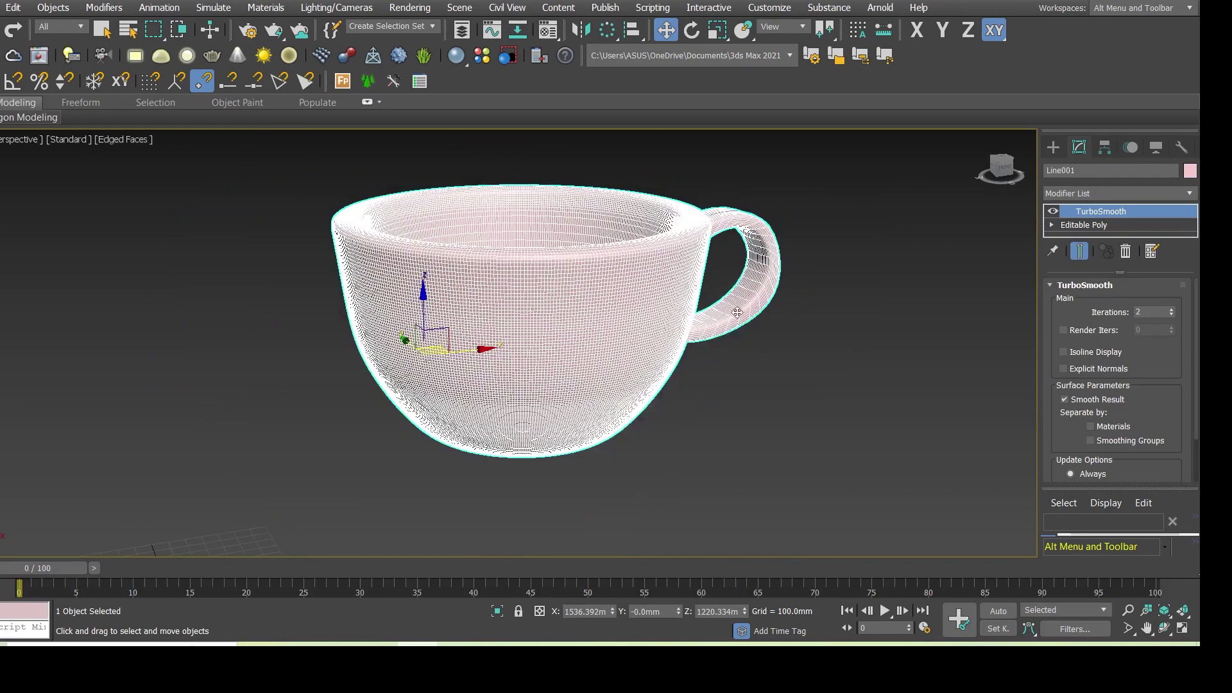
pyautogui.press('m')
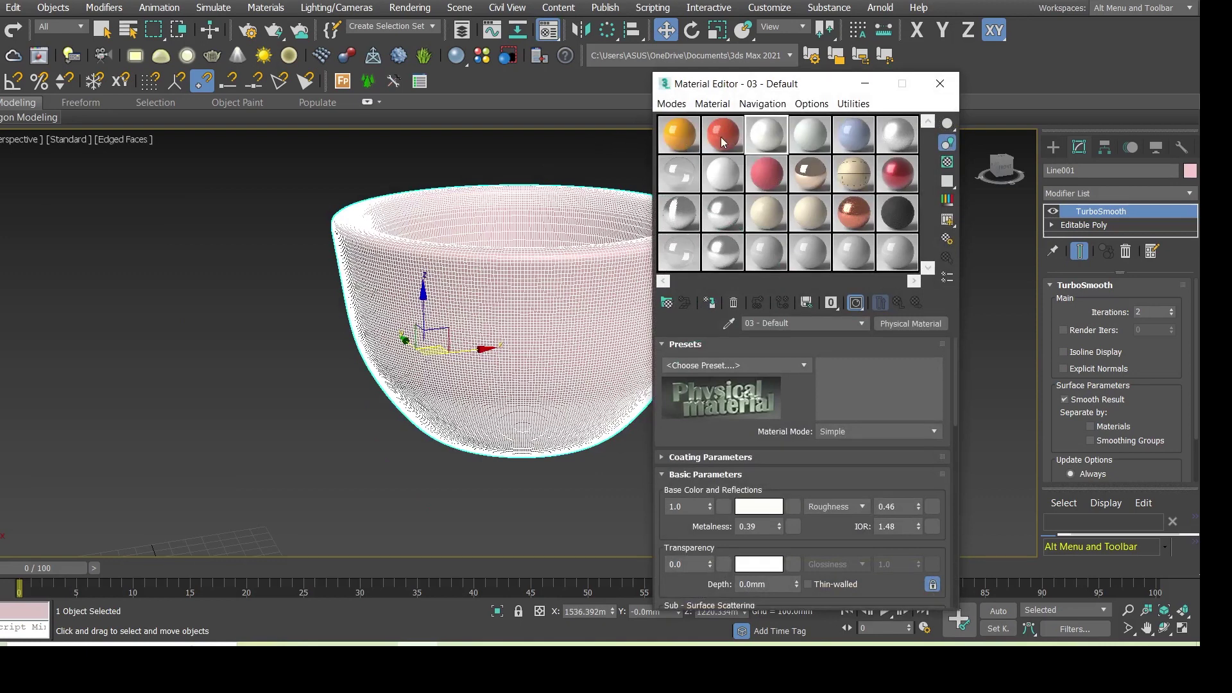
# Step: Apply the reddish sample-slot material to the cup and close the Material Editor
pyautogui.moveTo(539, 356); pyautogui.dragTo(537, 352)
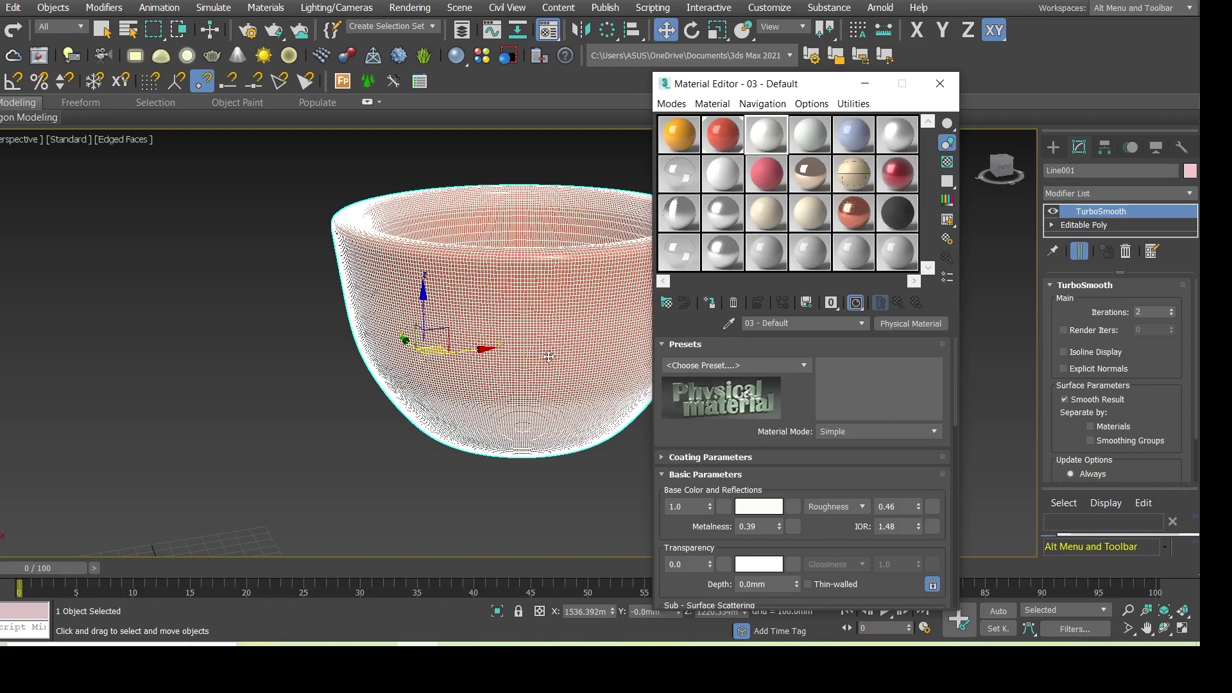
pyautogui.click(937, 83)
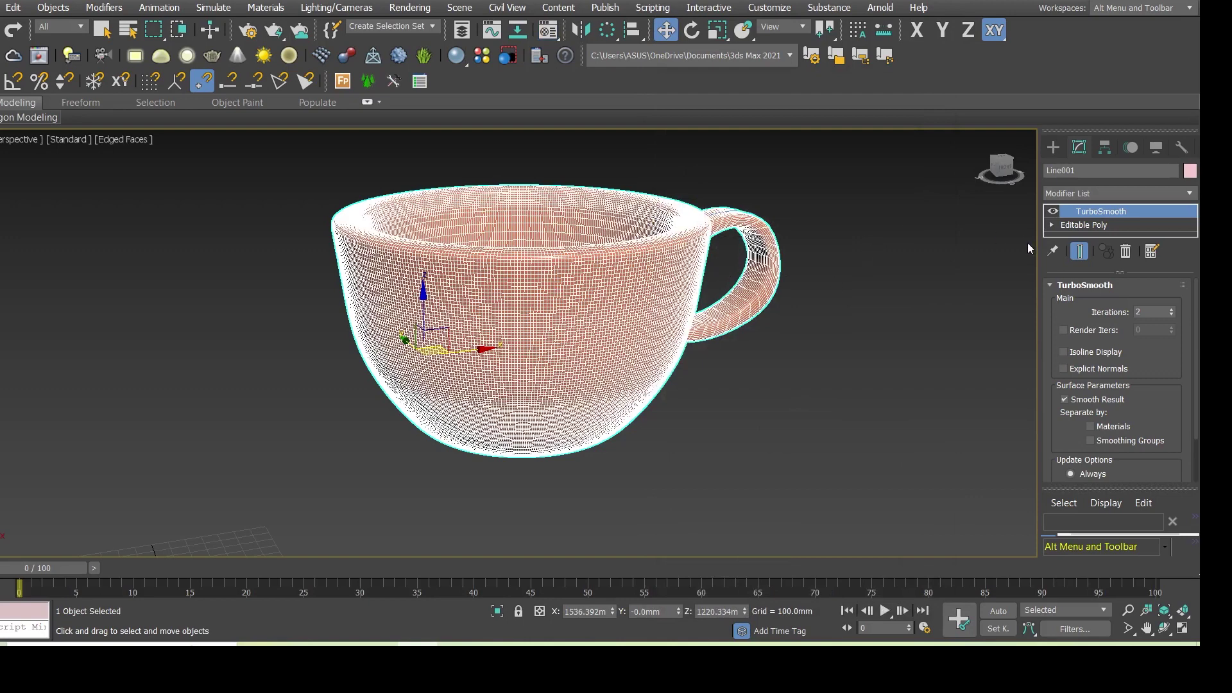
# Step: Orbit into the cup and enter Polygon level of the Editable Poly below TurboSmooth
pyautogui.rightClick(492, 298)
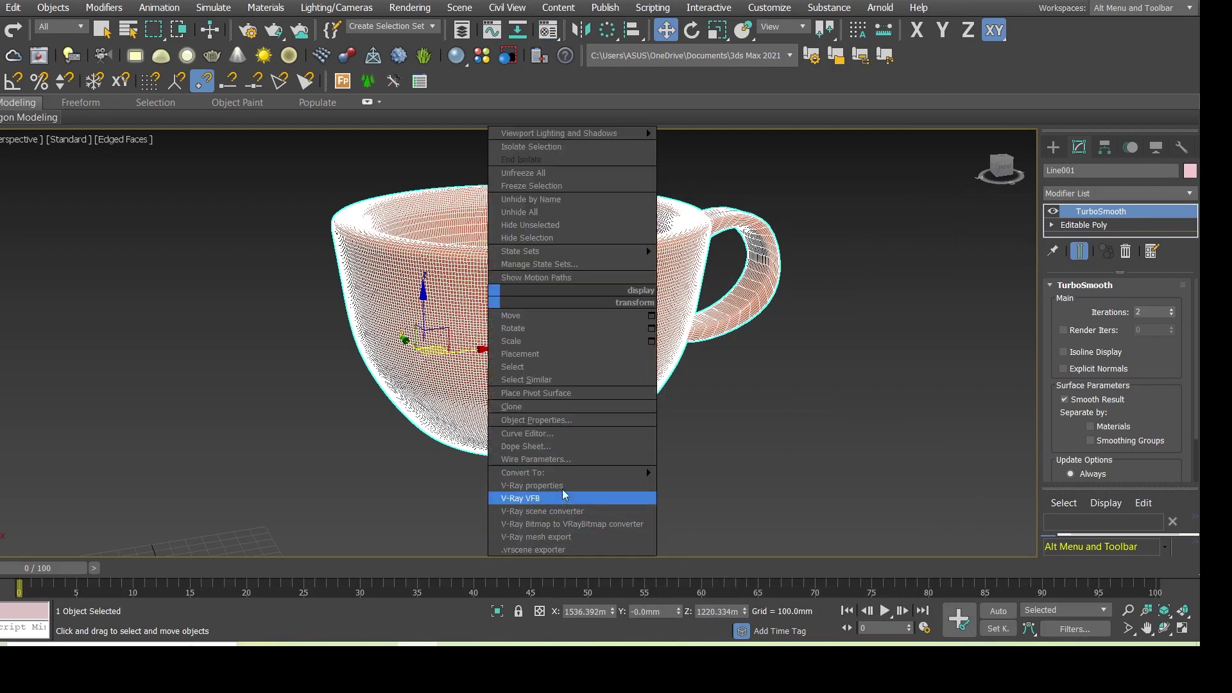
pyautogui.moveTo(523, 472)
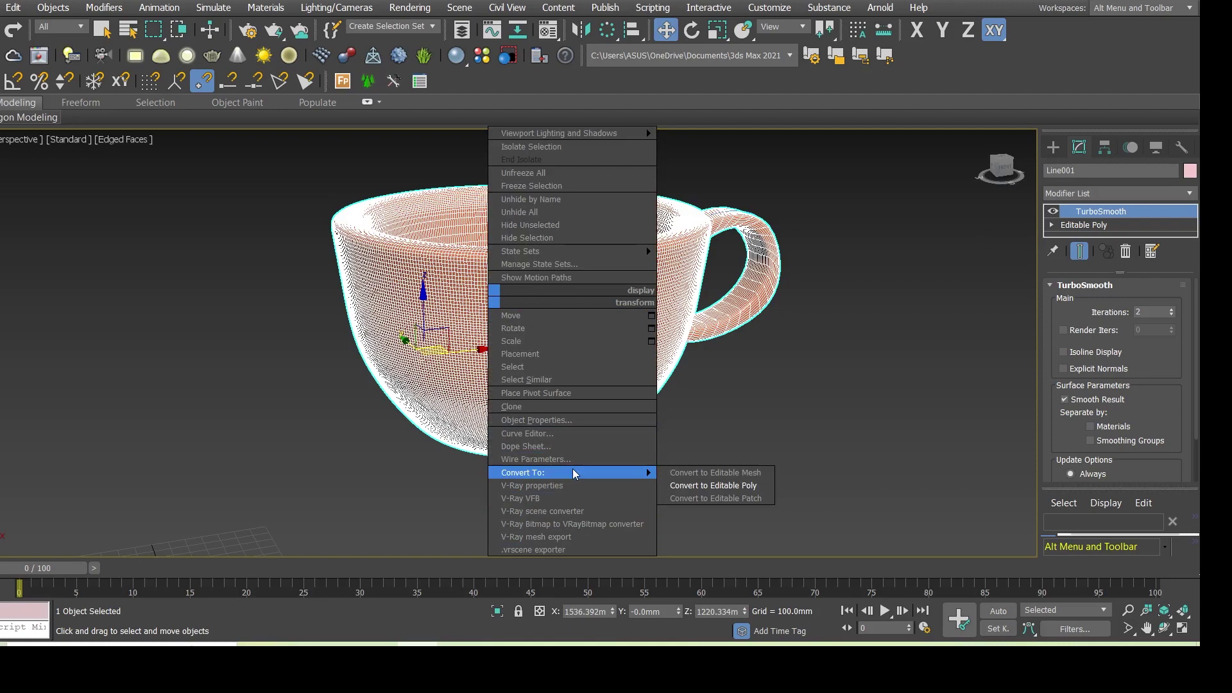
pyautogui.click(705, 271)
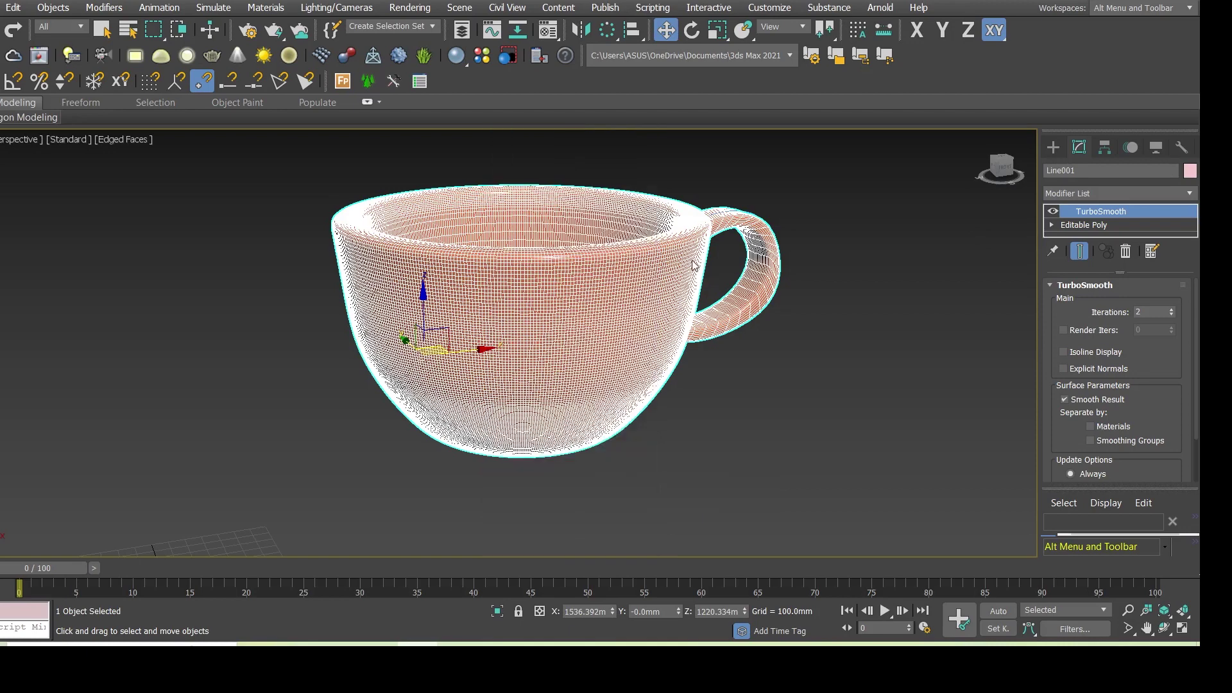
pyautogui.keyDown('alt'); pyautogui.moveTo(589, 295); pyautogui.dragTo(585, 401, button='middle'); pyautogui.keyUp('alt')
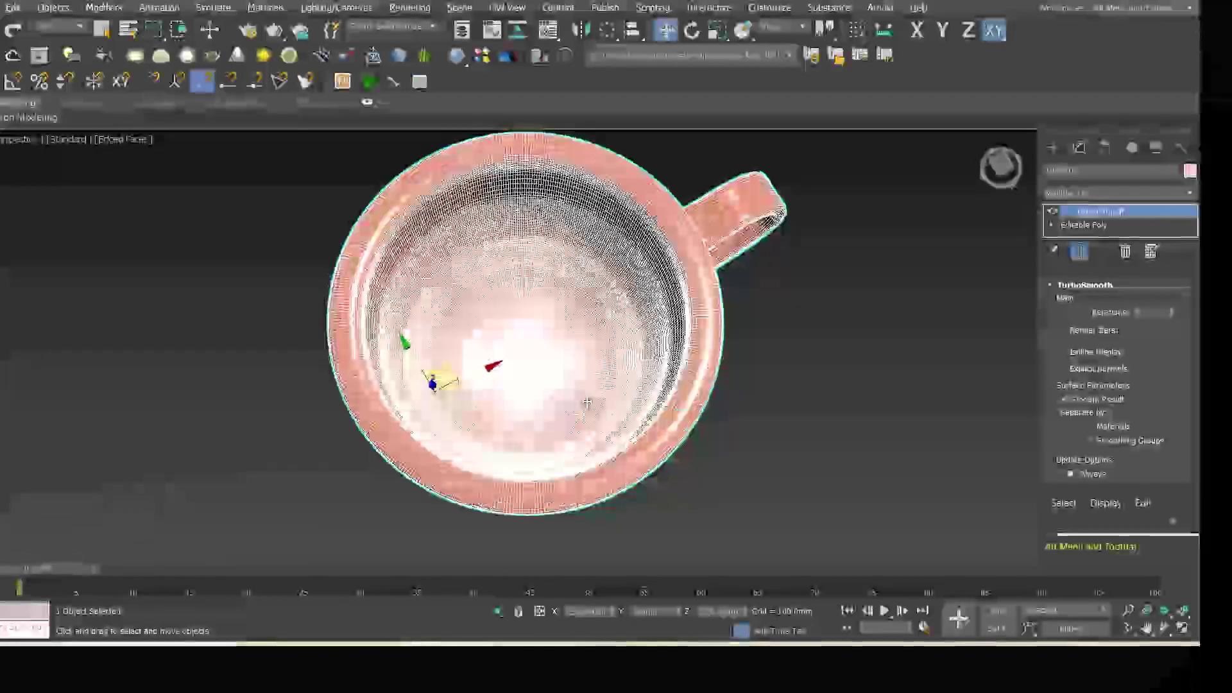
pyautogui.scroll(5, 521, 378)
pyautogui.scroll(3, 522, 359)
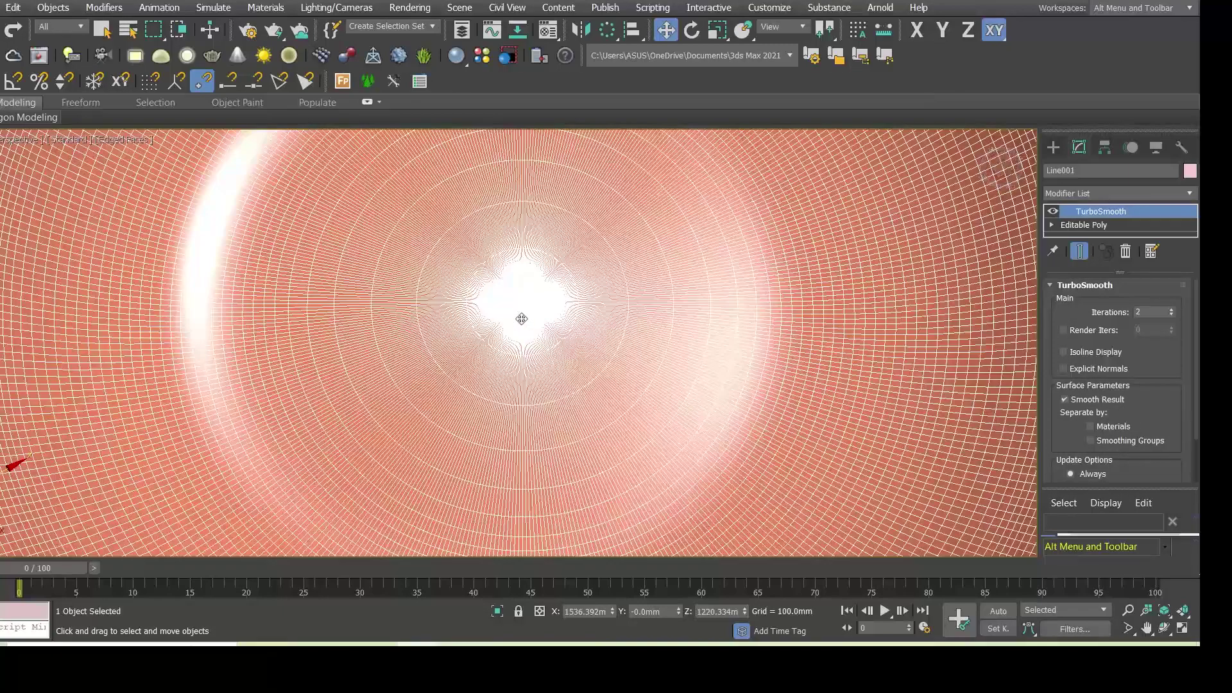
pyautogui.click(1052, 226)
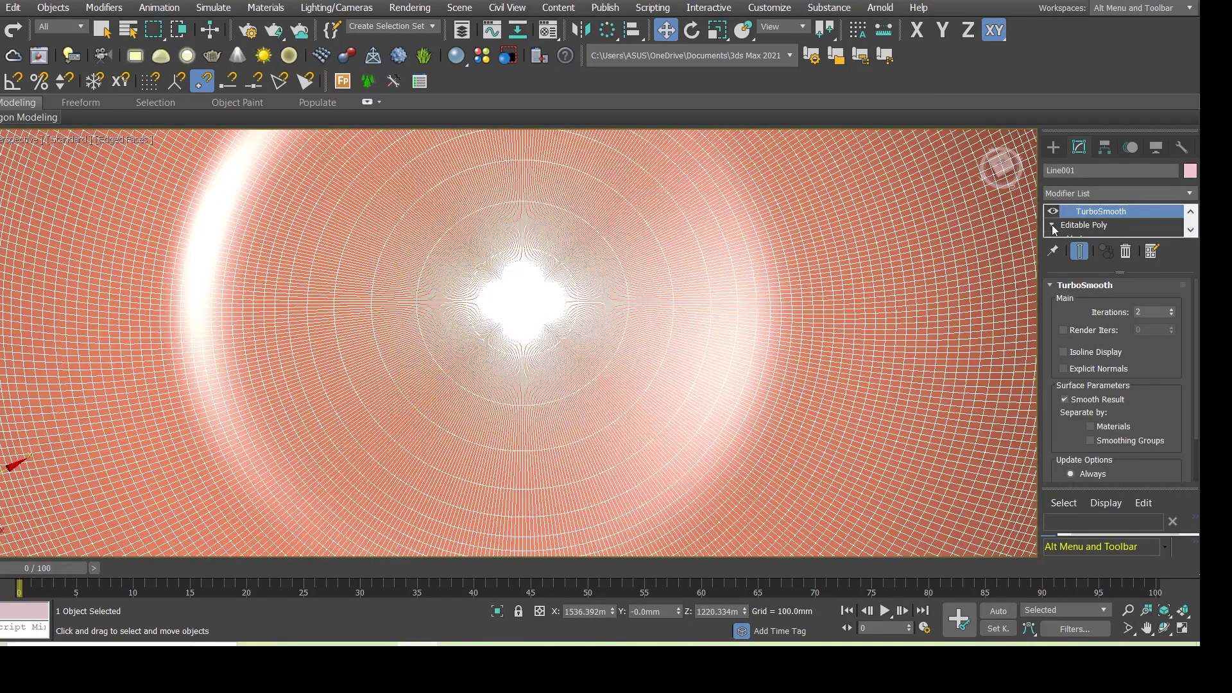
pyautogui.scroll(-2, 1086, 230)
pyautogui.scroll(-1, 1084, 232)
pyautogui.scroll(-1, 1089, 231)
pyautogui.click(1088, 226)
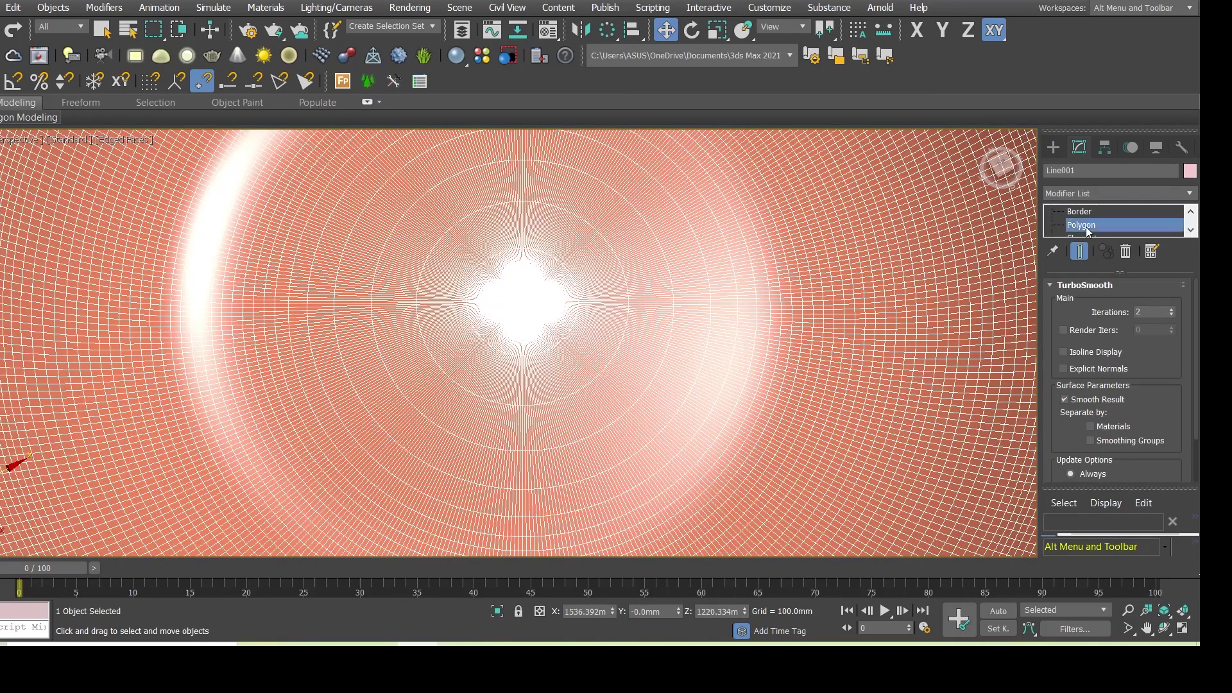
# Step: Select the central disc of inner-bottom polygons and grow it three rings outward
pyautogui.click(440, 317)
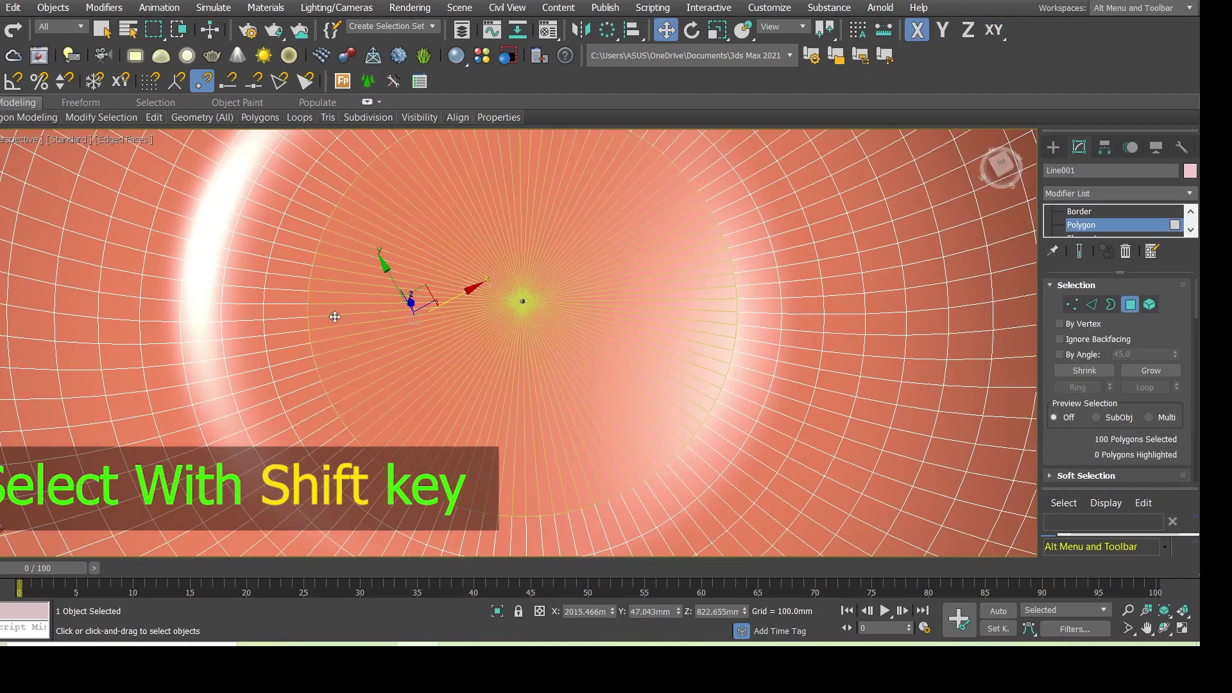
pyautogui.keyDown('shift'); pyautogui.click(333, 321); pyautogui.keyUp('shift')
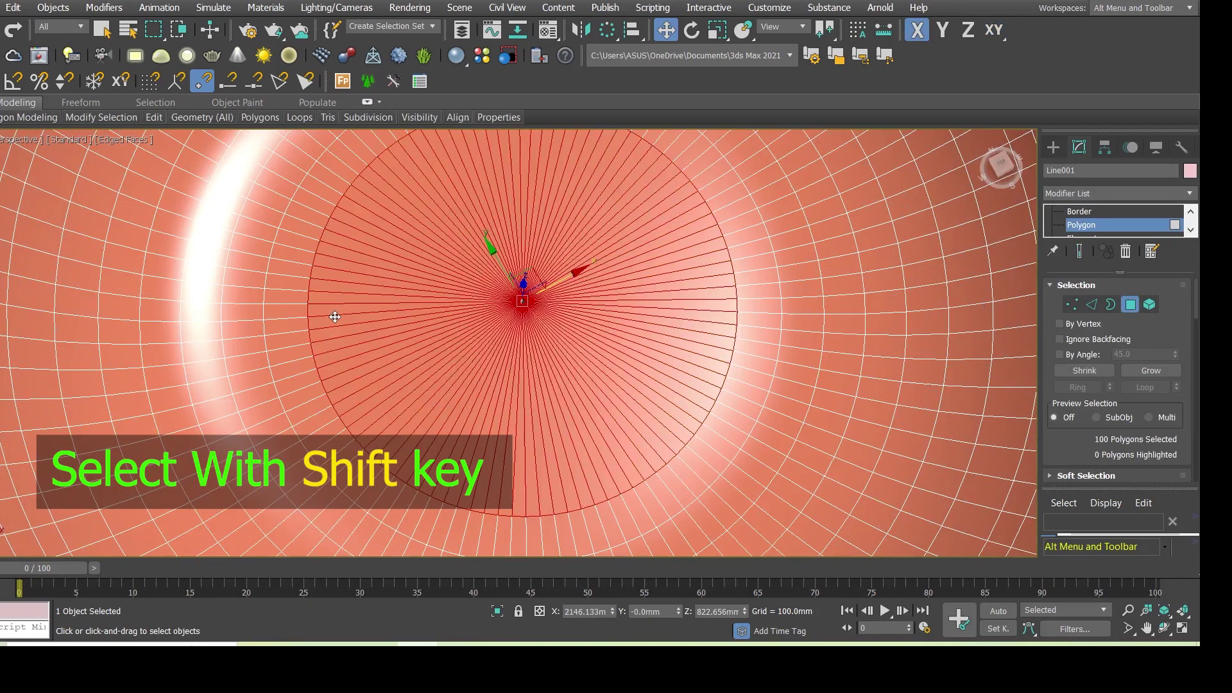
pyautogui.click(1150, 370)
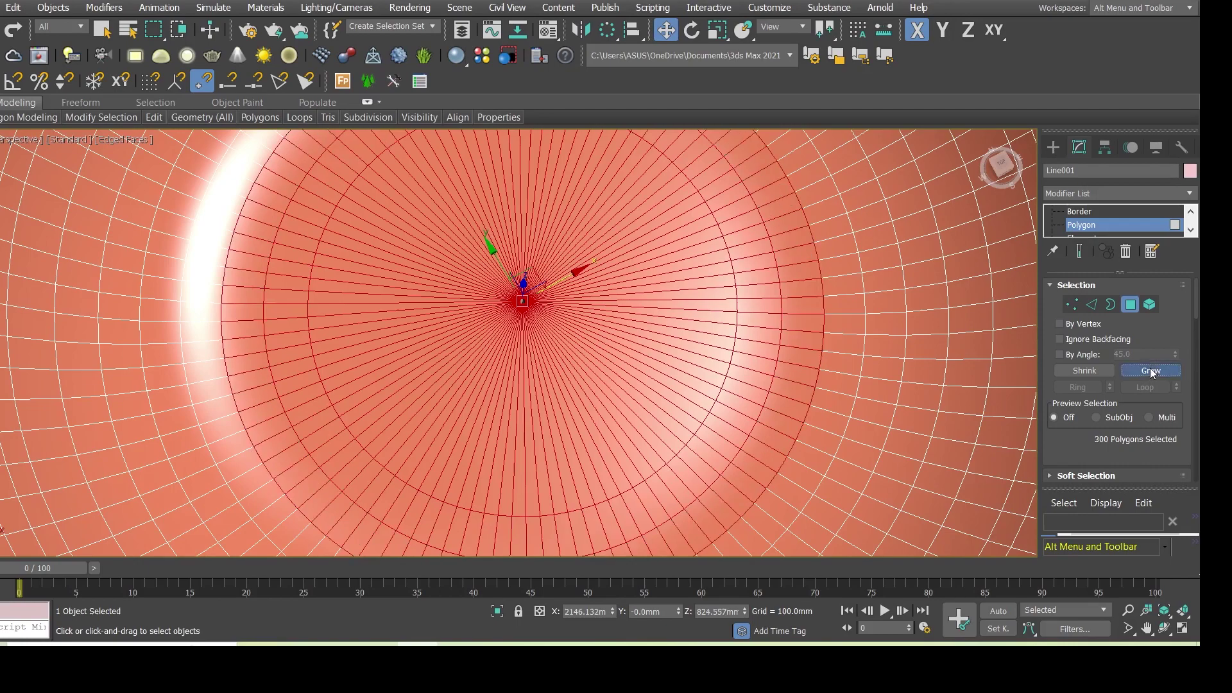
pyautogui.click(1150, 370)
pyautogui.click(1150, 370)
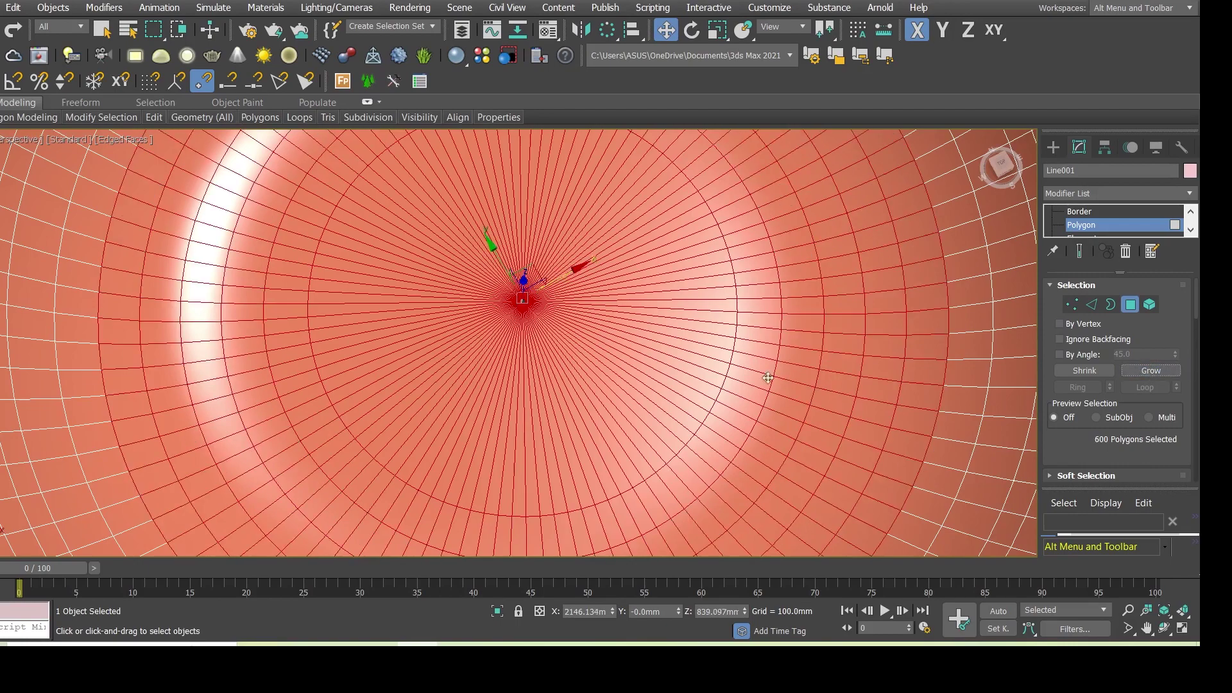
pyautogui.scroll(-4, 650, 336)
pyautogui.scroll(-5, 651, 336)
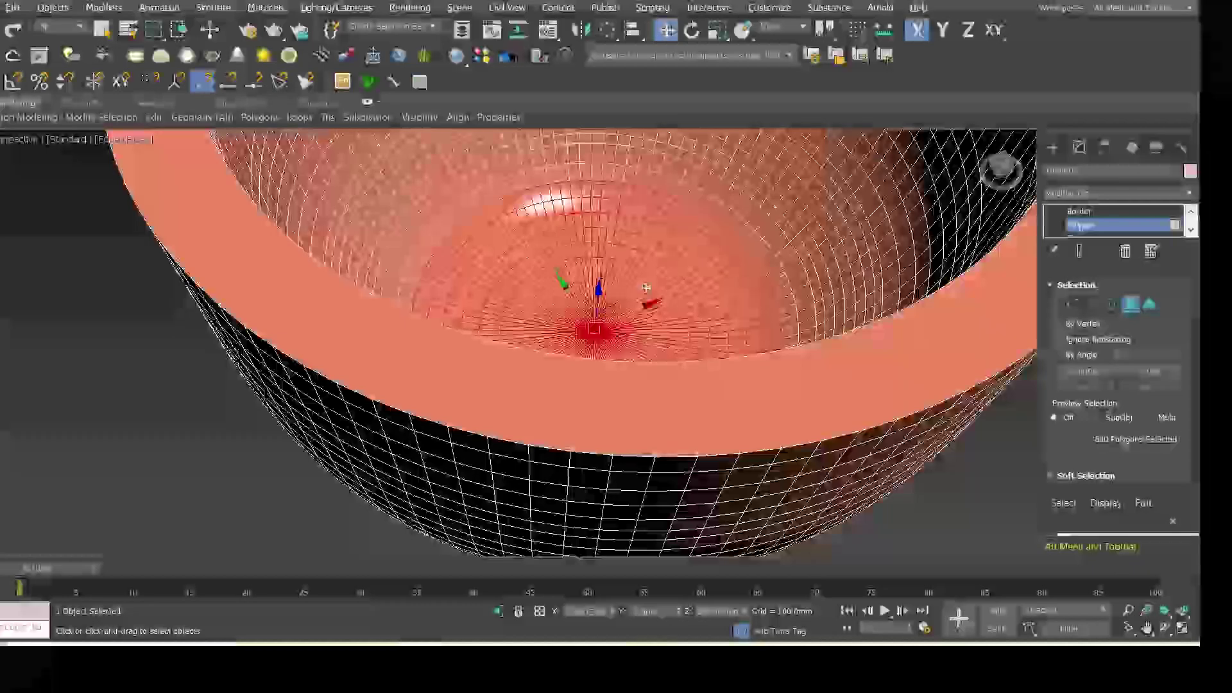
pyautogui.keyDown('alt'); pyautogui.moveTo(614, 312); pyautogui.dragTo(494, 414, button='middle'); pyautogui.keyUp('alt')
pyautogui.scroll(-3, 583, 299)
pyautogui.scroll(-3, 583, 298)
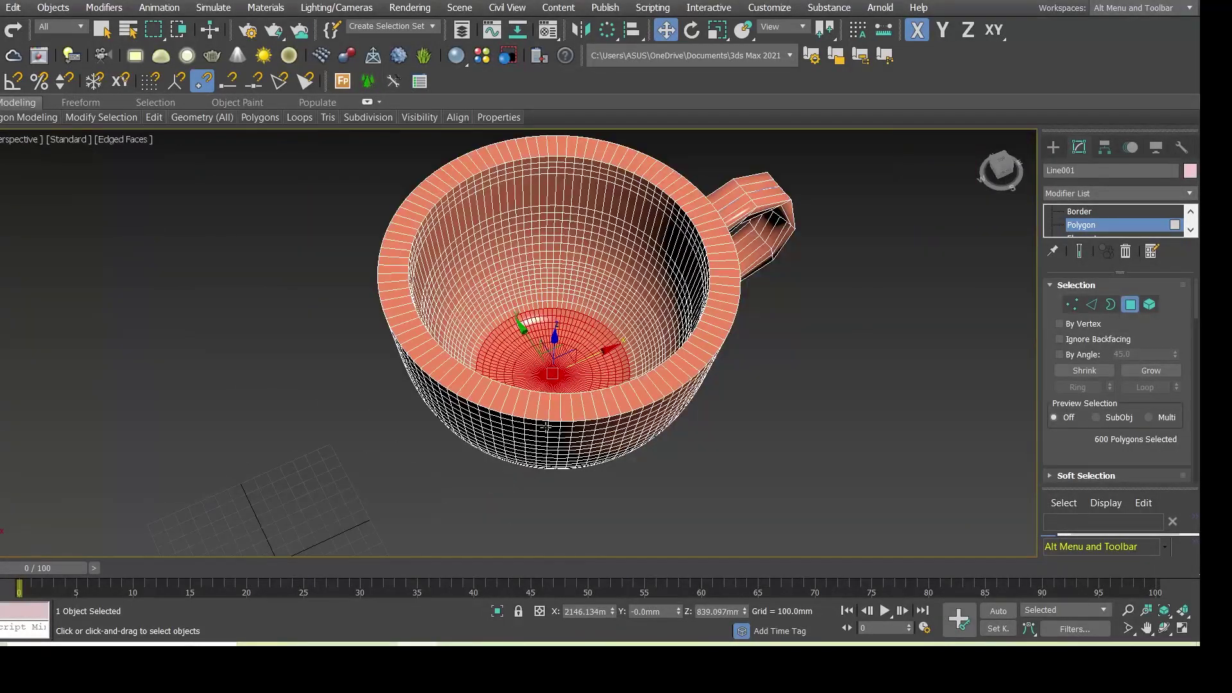
pyautogui.scroll(-2, 583, 298)
pyautogui.scroll(-1, 577, 372)
pyautogui.scroll(4, 575, 354)
pyautogui.scroll(3, 575, 355)
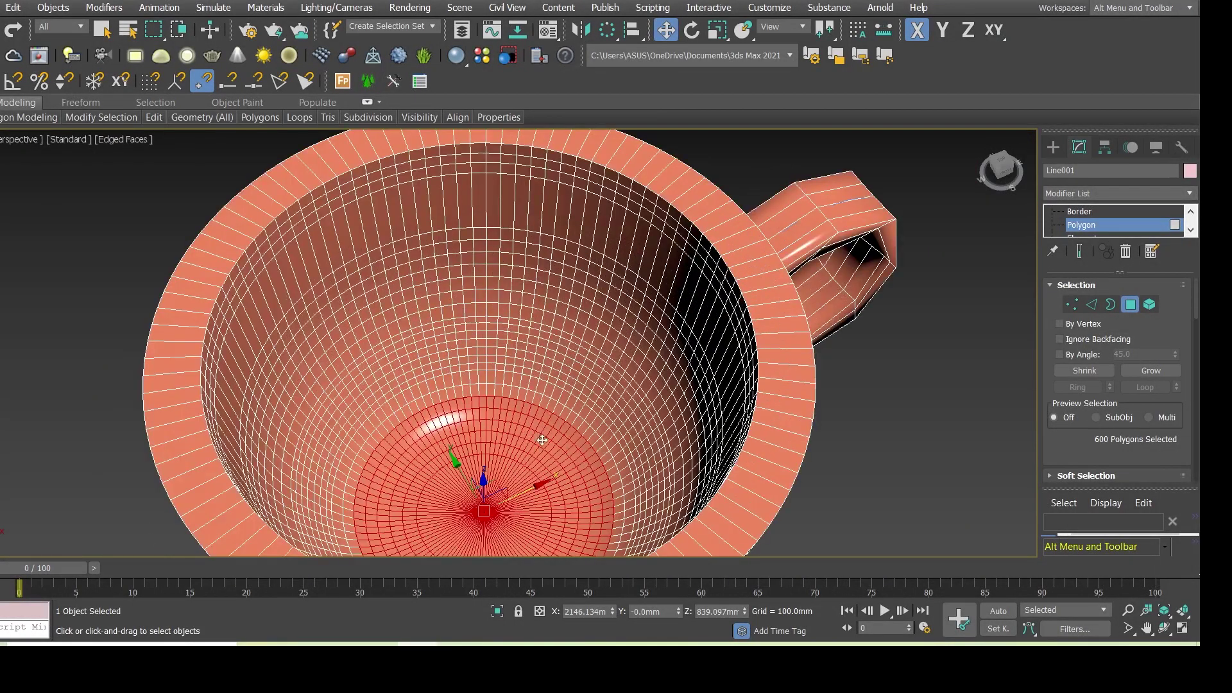
# Step: Grow the selection up to the last inner ring (2500 polygons) and reopen the Material Editor
pyautogui.click(1138, 371)
pyautogui.click(1139, 372)
pyautogui.click(1140, 376)
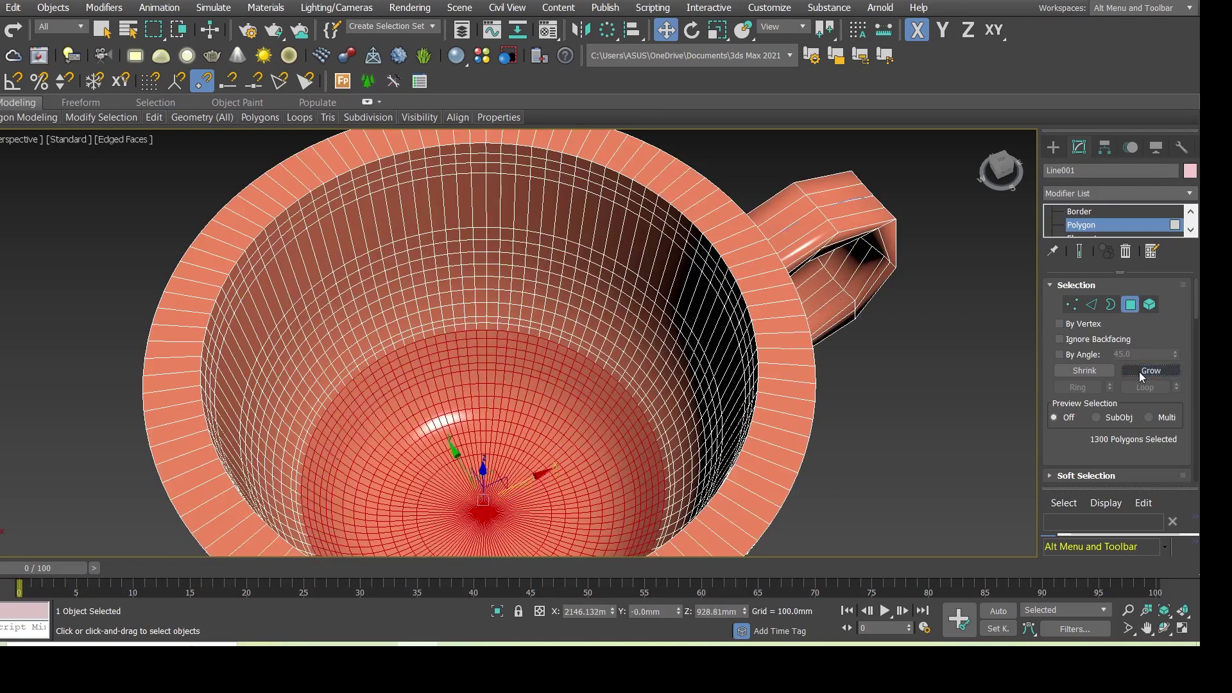
pyautogui.click(1140, 376)
pyautogui.click(1140, 376)
pyautogui.click(1140, 376)
pyautogui.click(1140, 376)
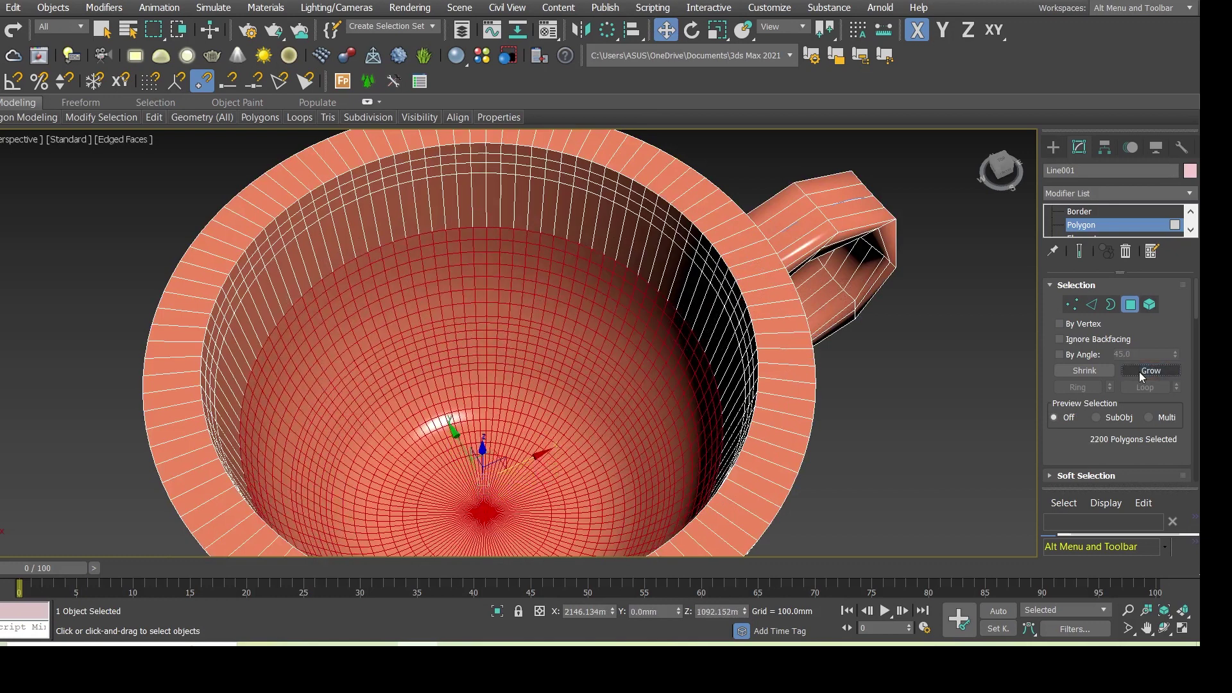
pyautogui.click(1140, 376)
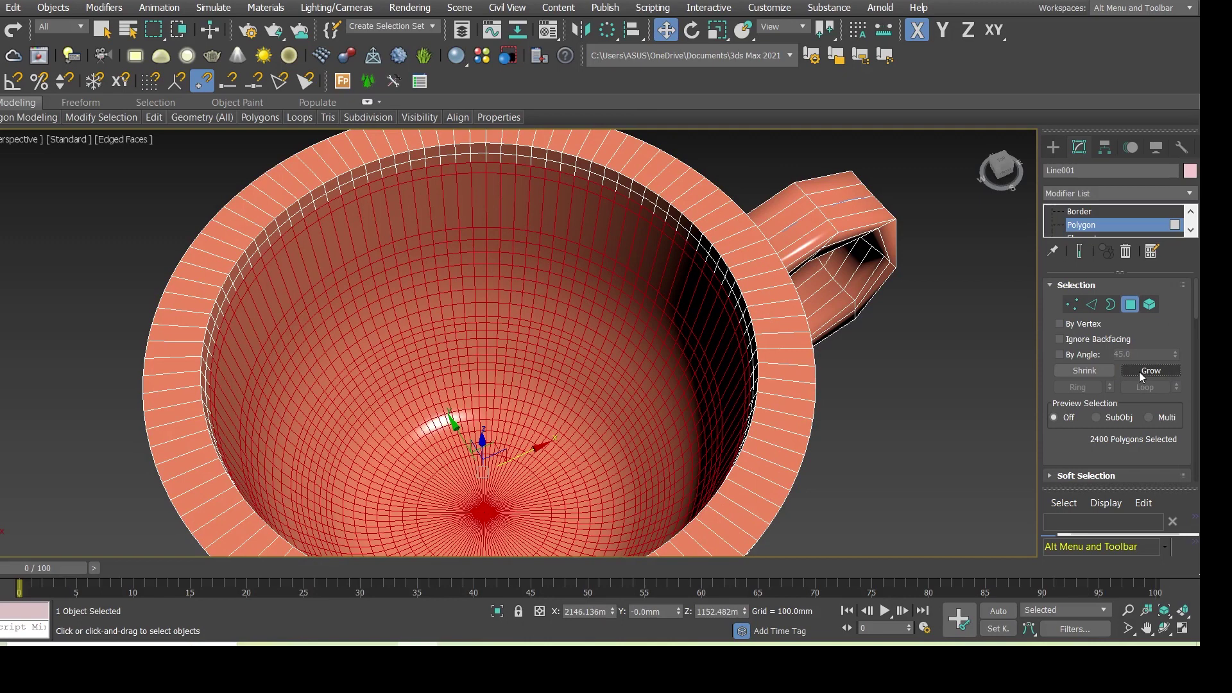
pyautogui.click(1140, 376)
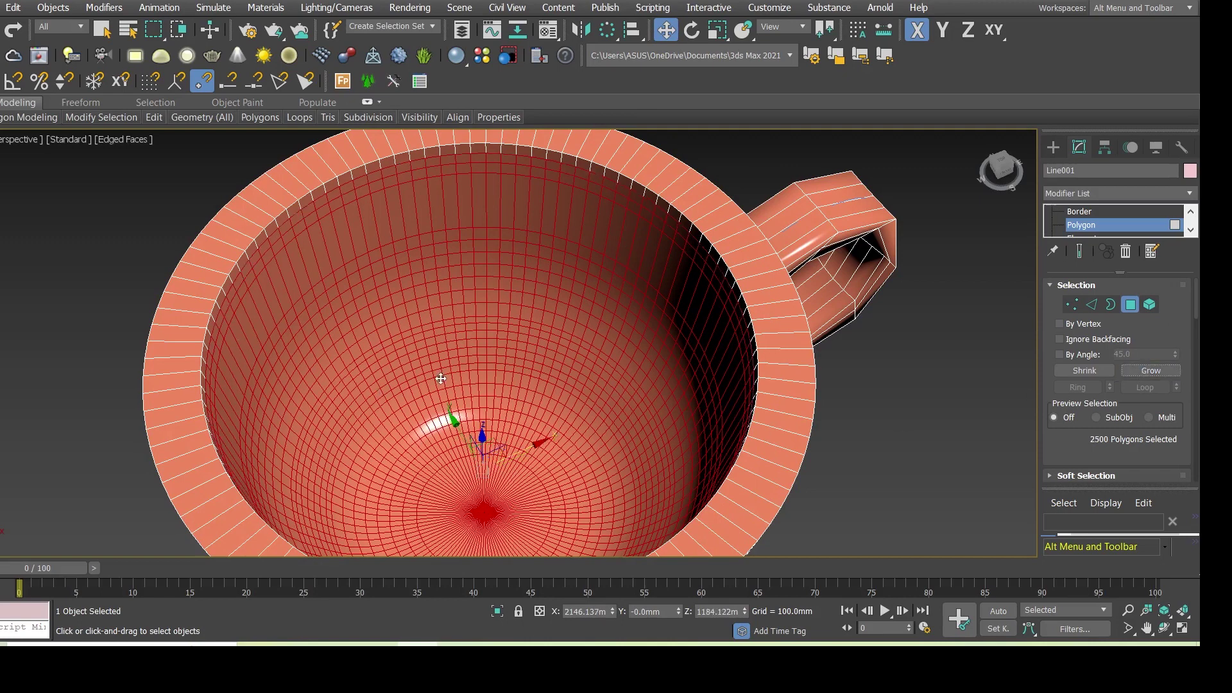
pyautogui.press('m')
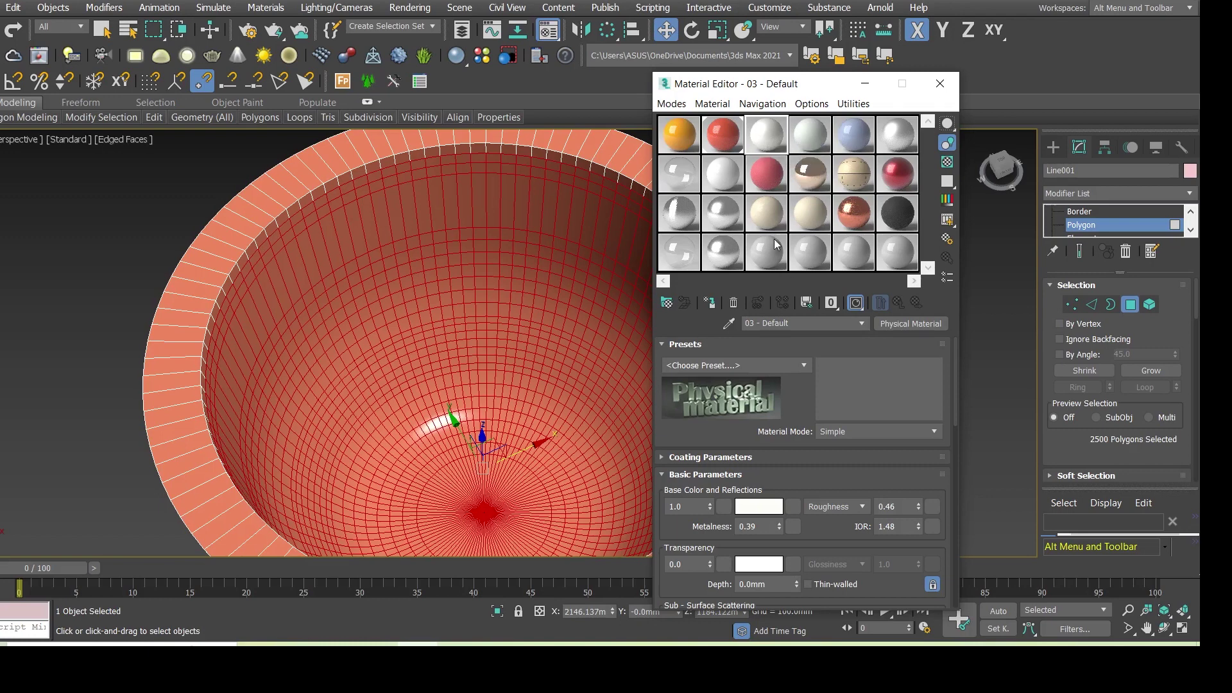
# Step: Drag the white 03 - Default material onto the inner-bowl polygons, then close the editor and exit Polygon level
pyautogui.moveTo(741, 165); pyautogui.dragTo(425, 253)
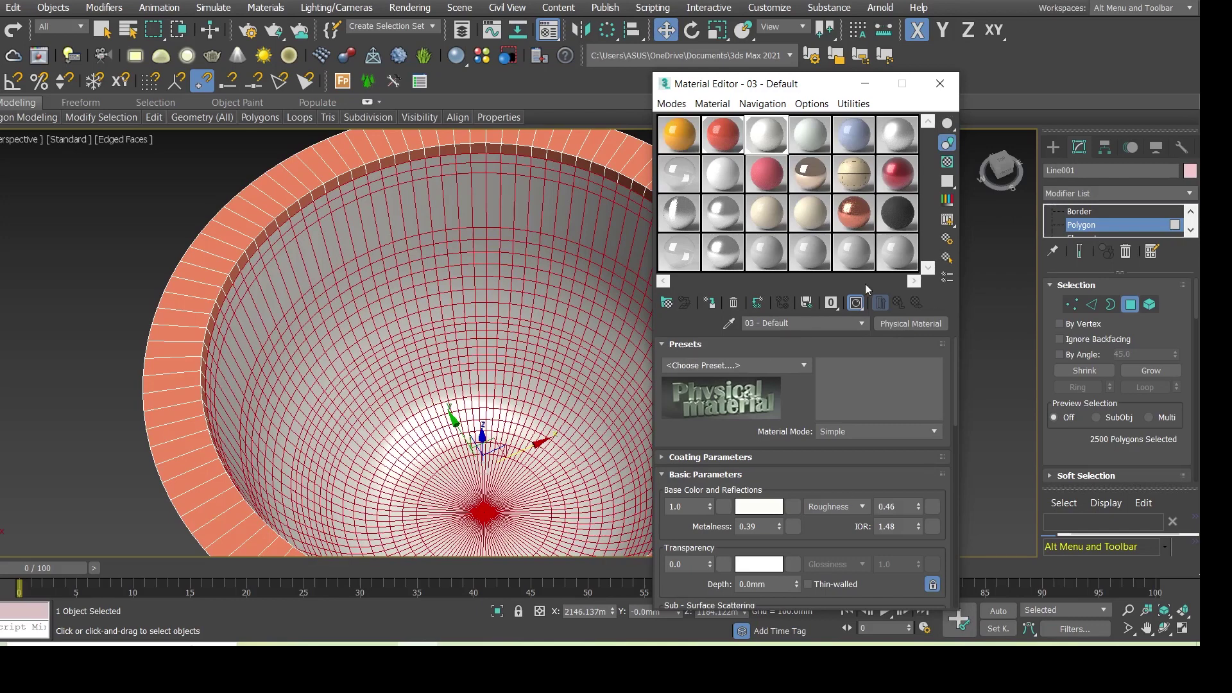
pyautogui.click(940, 83)
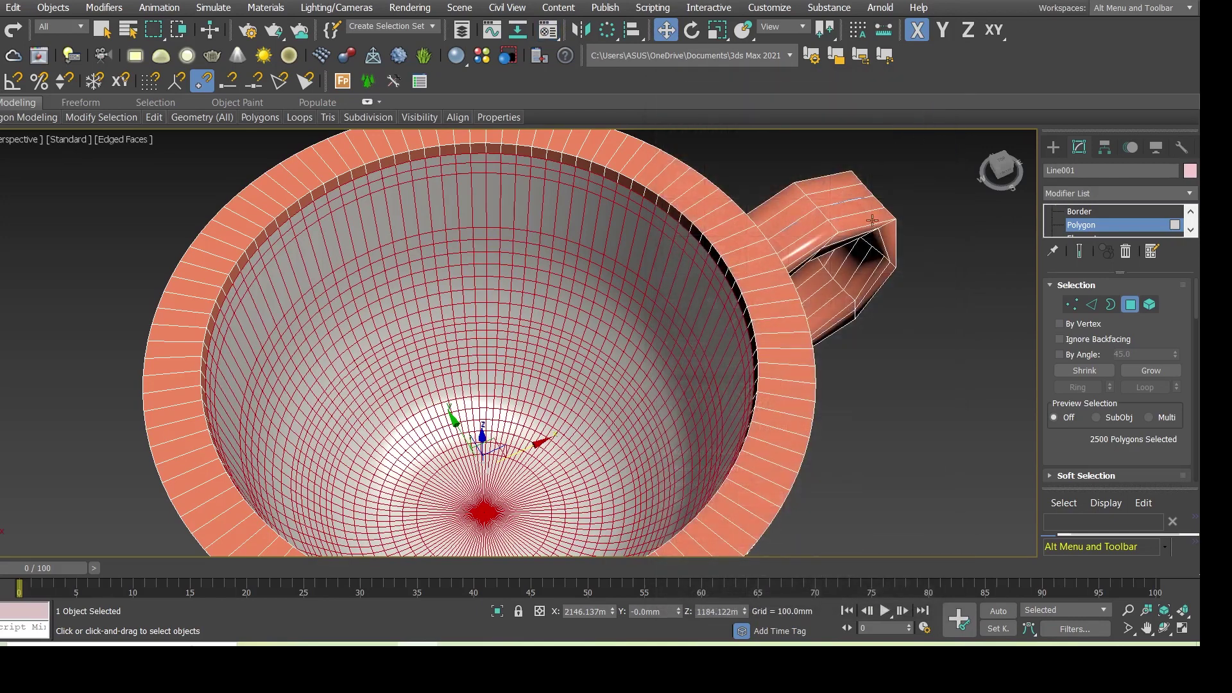
pyautogui.click(1094, 225)
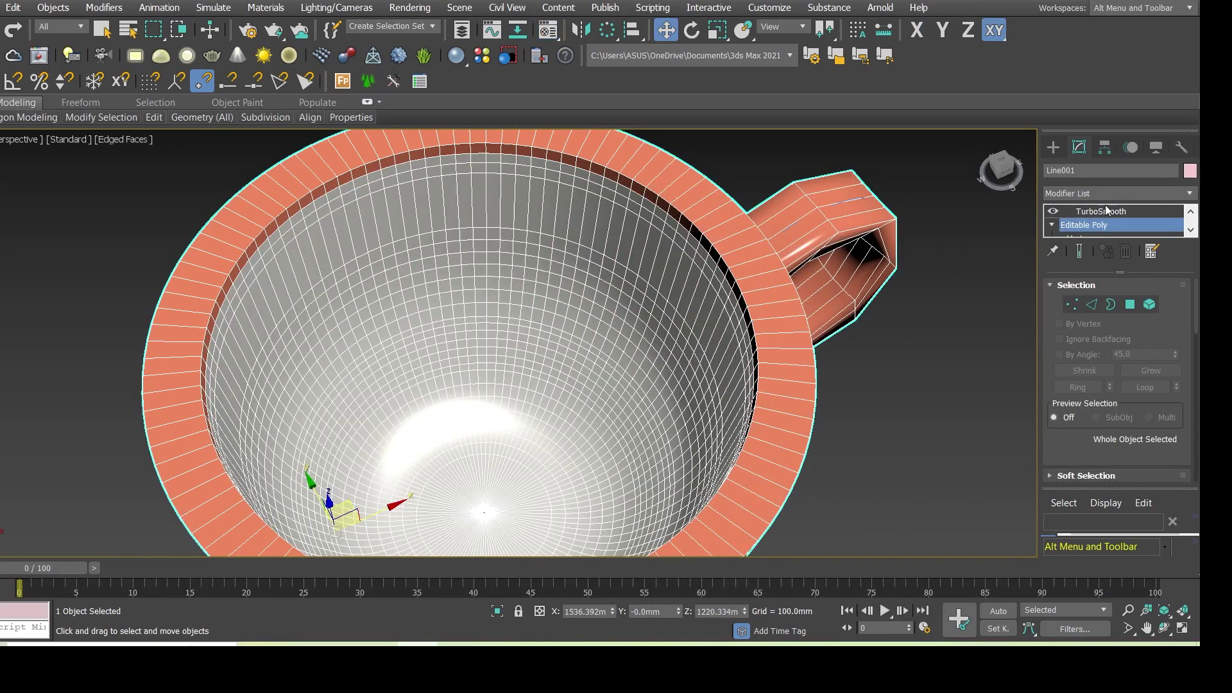
# Step: Activate TurboSmooth, deselect, hide edged faces, and orbit to inspect the cup and handle
pyautogui.click(1107, 211)
pyautogui.click(958, 242)
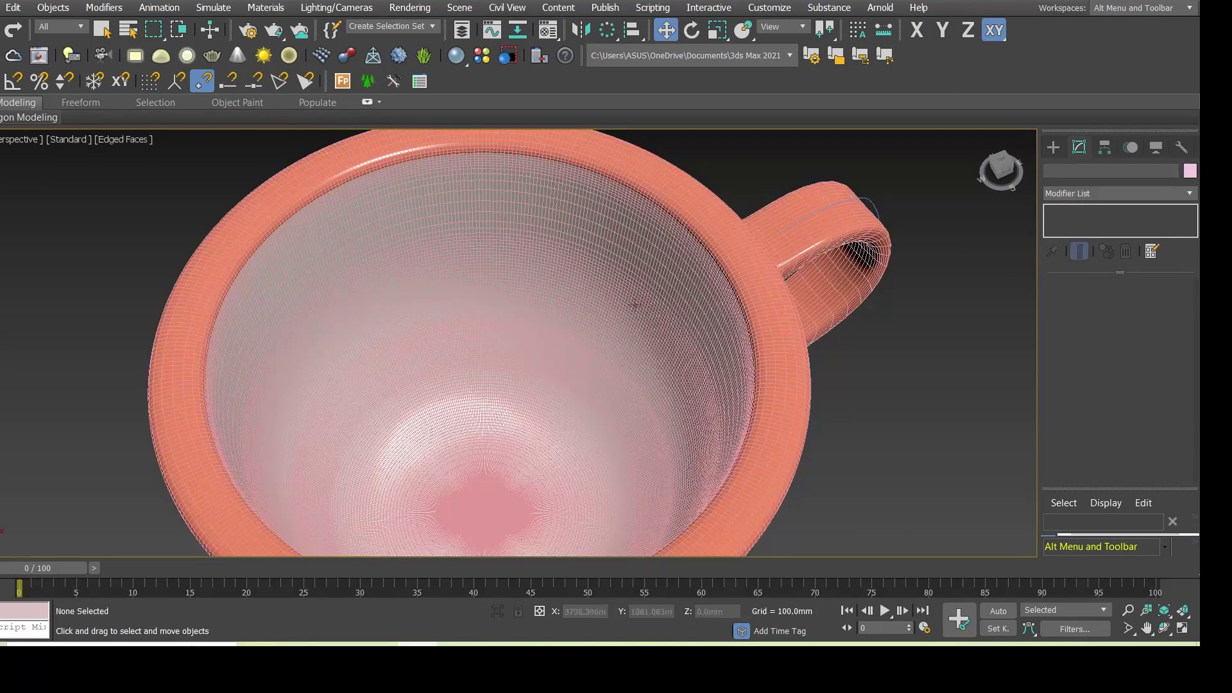
pyautogui.scroll(-3, 550, 306)
pyautogui.keyDown('alt'); pyautogui.moveTo(625, 353); pyautogui.dragTo(600, 306, button='middle'); pyautogui.keyUp('alt')
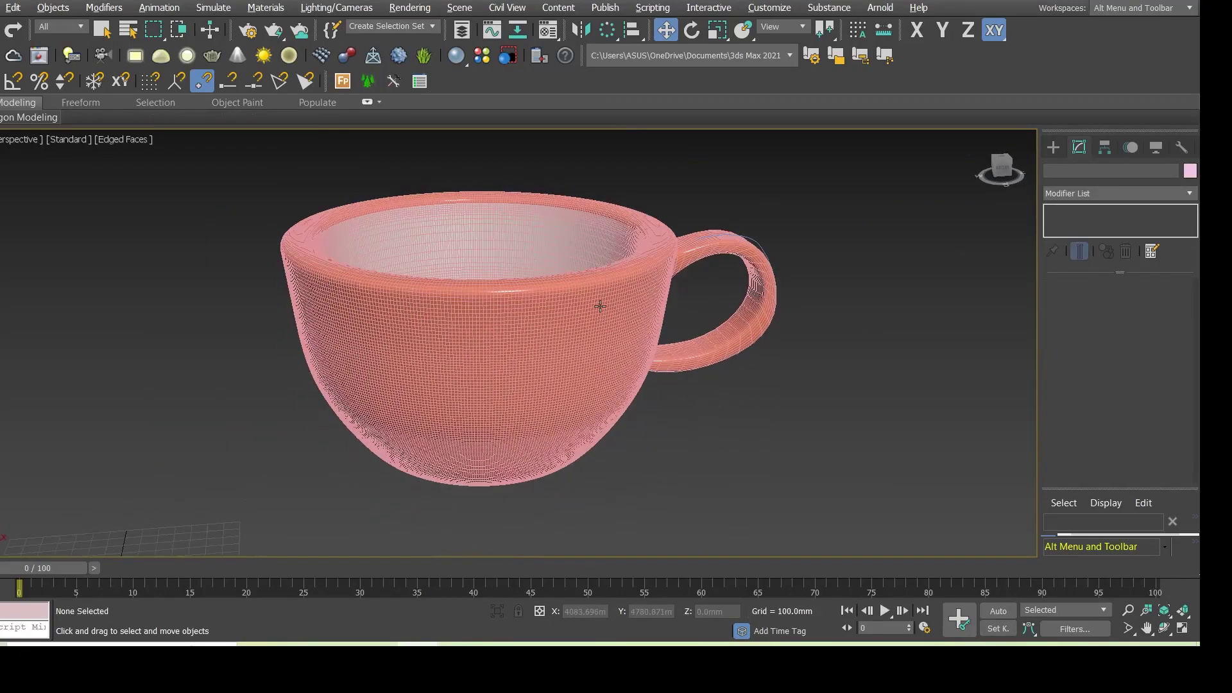
pyautogui.press('F4')
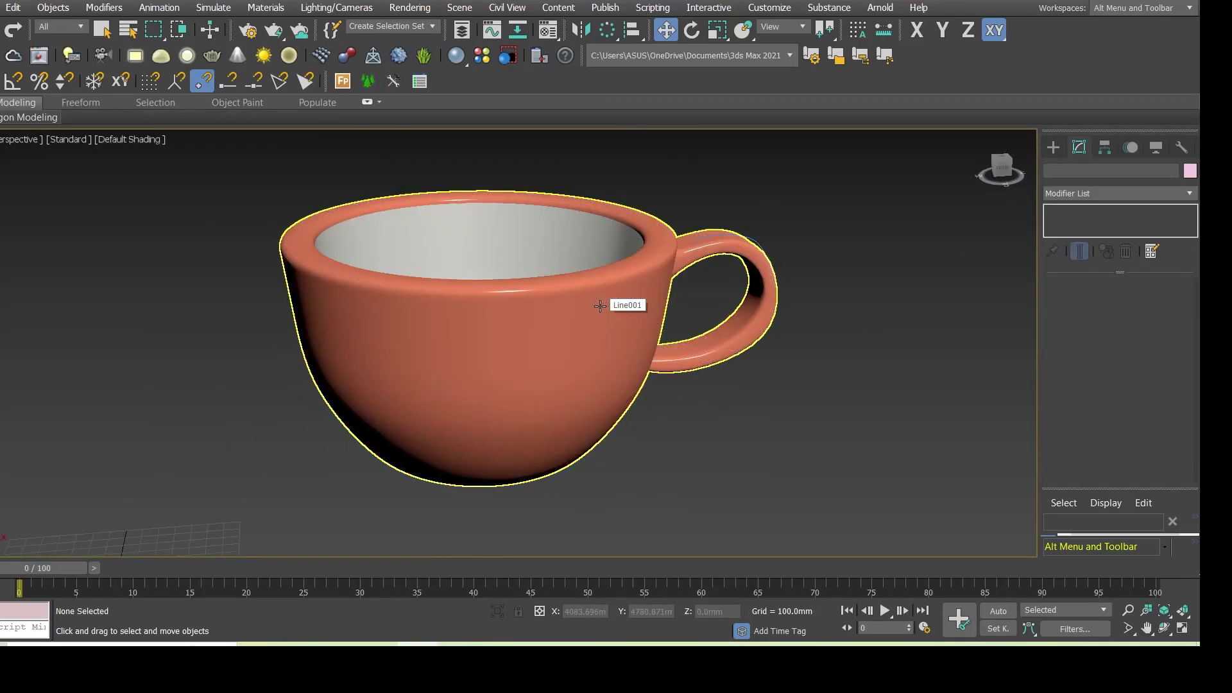
pyautogui.scroll(3, 462, 264)
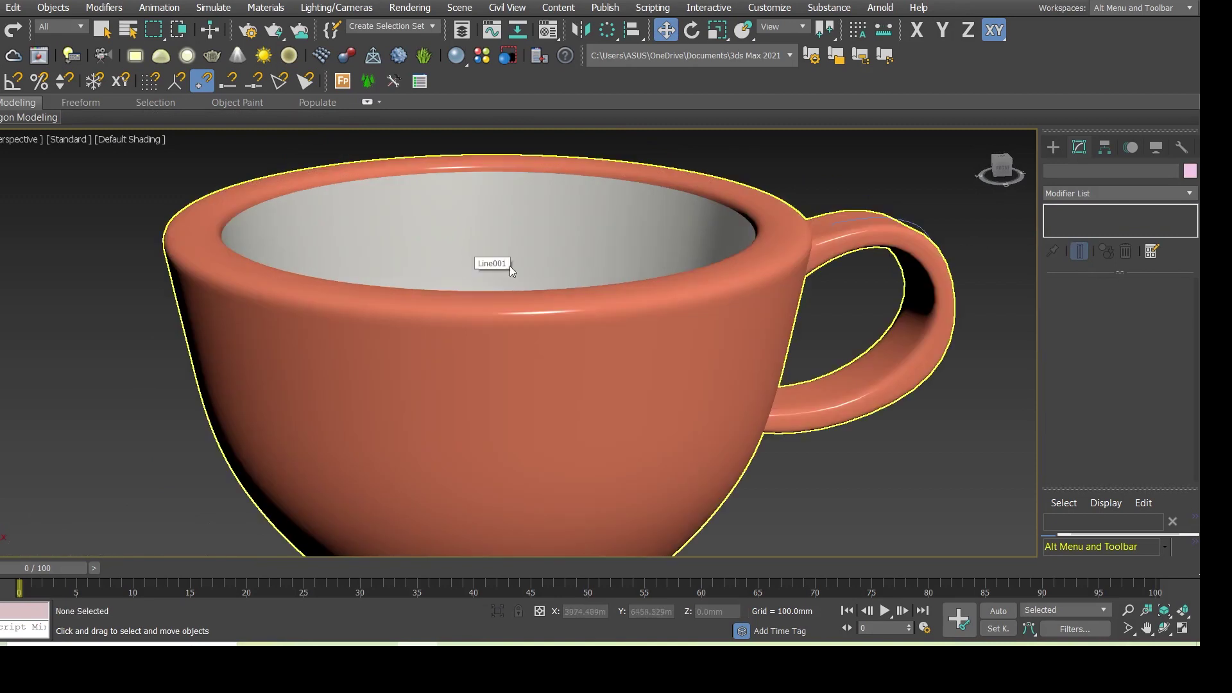
pyautogui.scroll(-3, 545, 267)
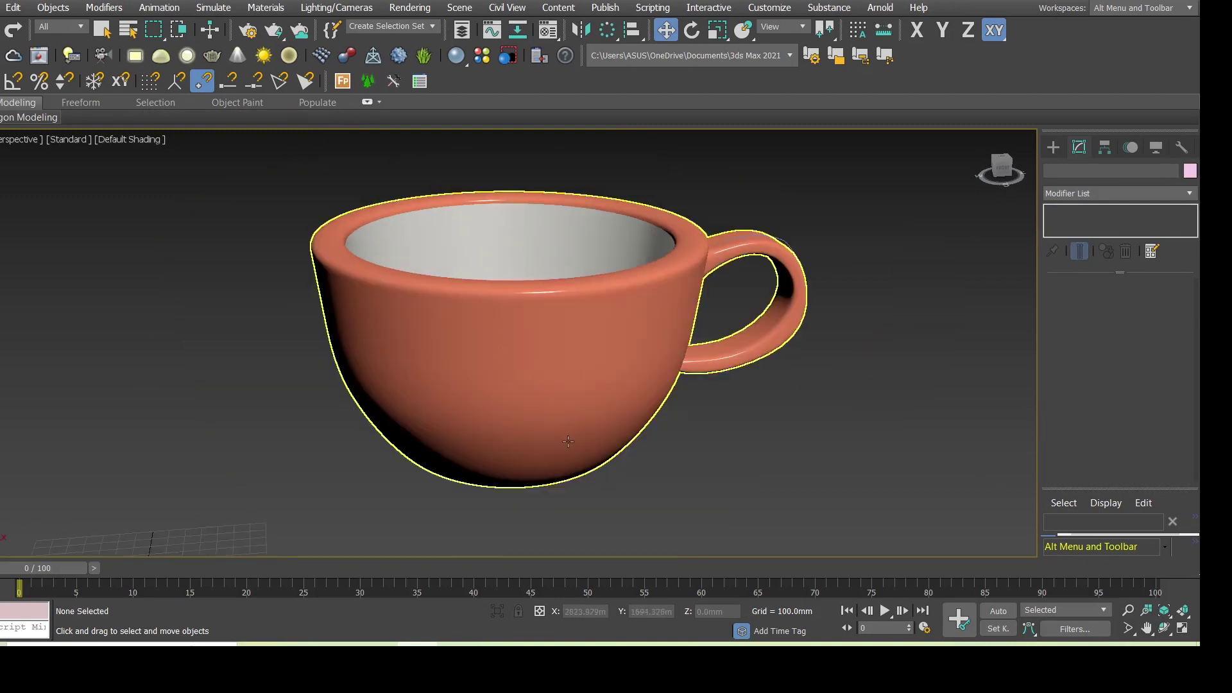
pyautogui.moveTo(556, 416)
pyautogui.keyDown('alt'); pyautogui.mouseDown(button='middle')
pyautogui.moveTo(748, 404)
pyautogui.moveTo(986, 426)
pyautogui.moveTo(885, 402)
pyautogui.mouseUp(button='middle'); pyautogui.keyUp('alt')
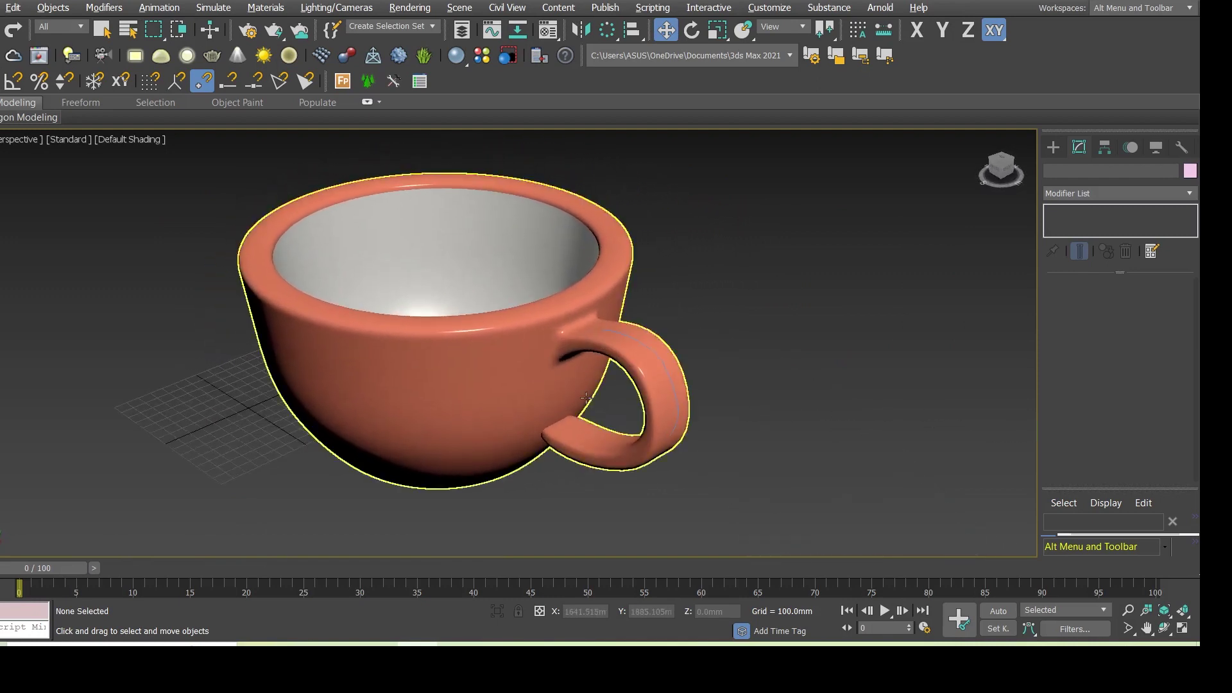
pyautogui.keyDown('alt'); pyautogui.moveTo(586, 397); pyautogui.dragTo(620, 396, button='middle'); pyautogui.keyUp('alt')
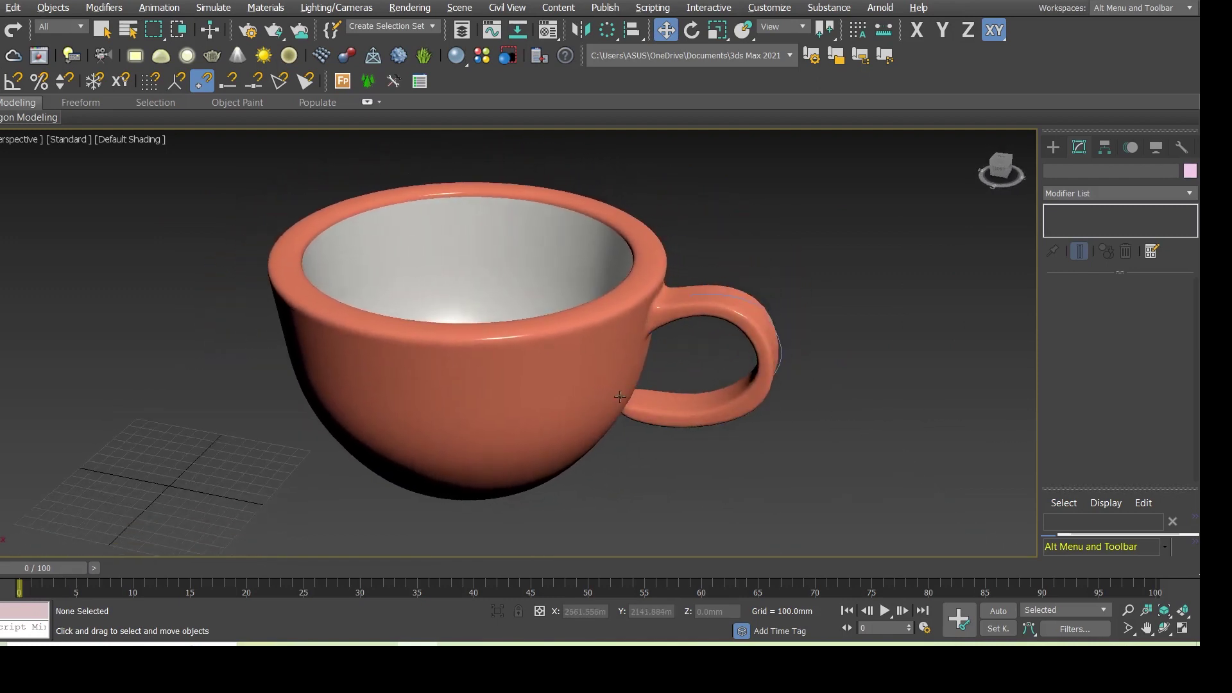